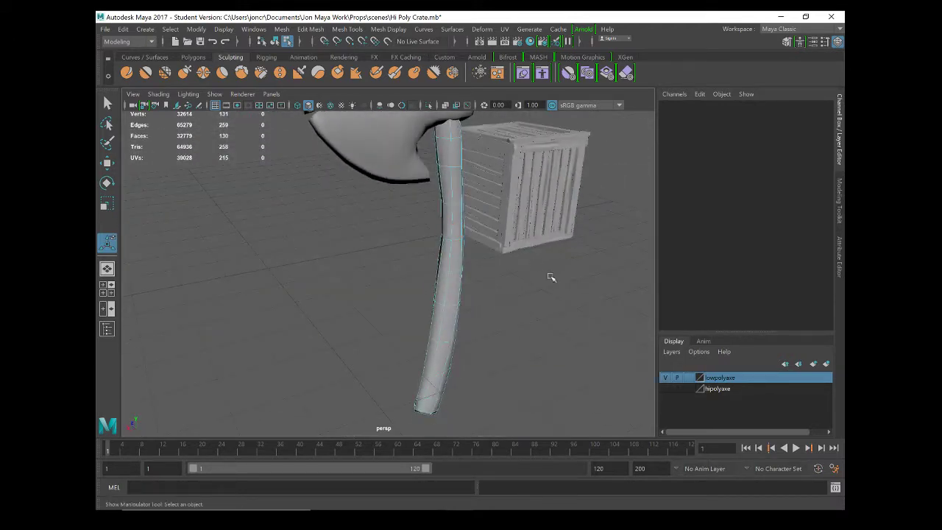
# Hide the lowpolyaxe layer, show the hipolyaxe layer and inspect the sculpted axe head and handle by selecting them
pyautogui.click(667, 378)
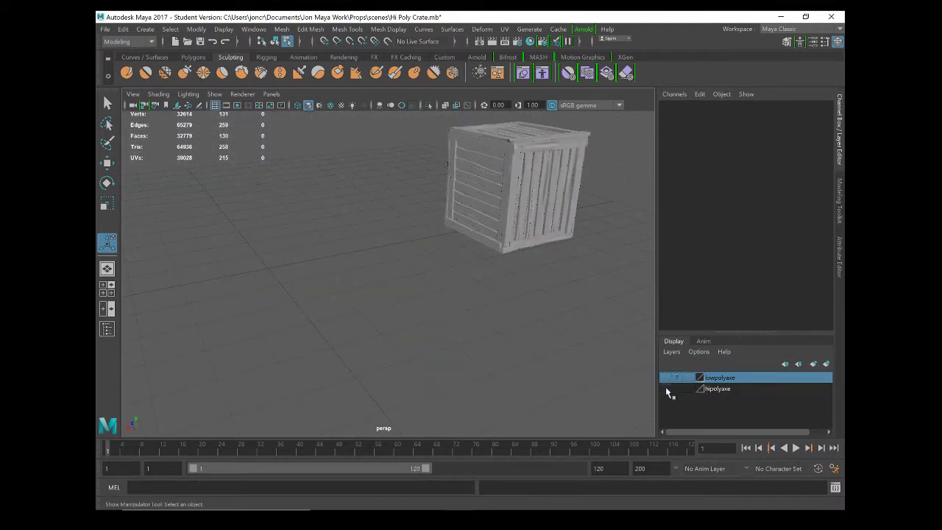
pyautogui.click(667, 389)
pyautogui.click(666, 389)
pyautogui.click(666, 389)
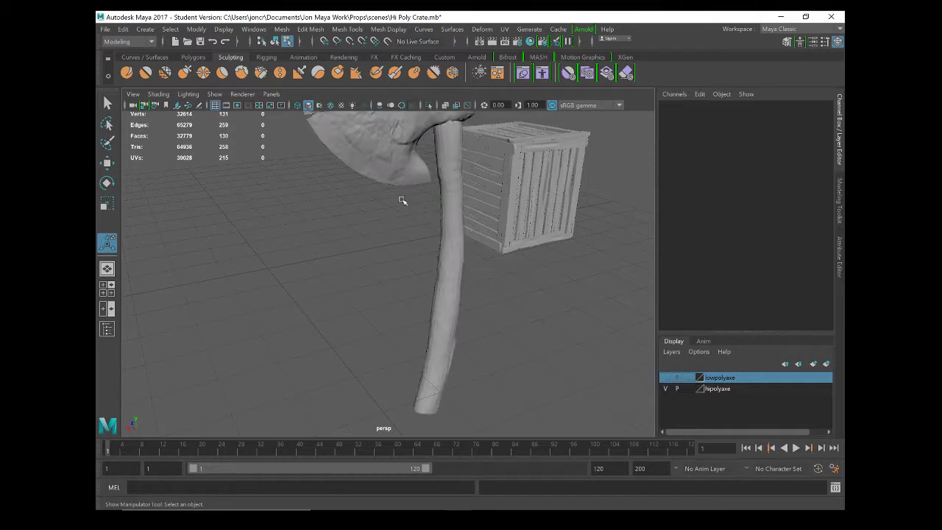
pyautogui.keyDown('alt'); pyautogui.moveTo(402, 200); pyautogui.dragTo(272, 236); pyautogui.keyUp('alt')
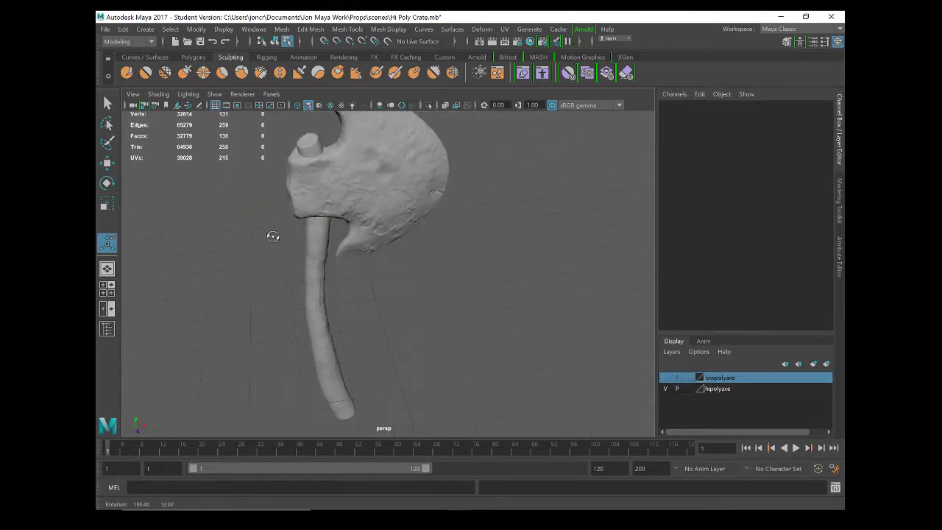
pyautogui.click(362, 198)
pyautogui.click(323, 283)
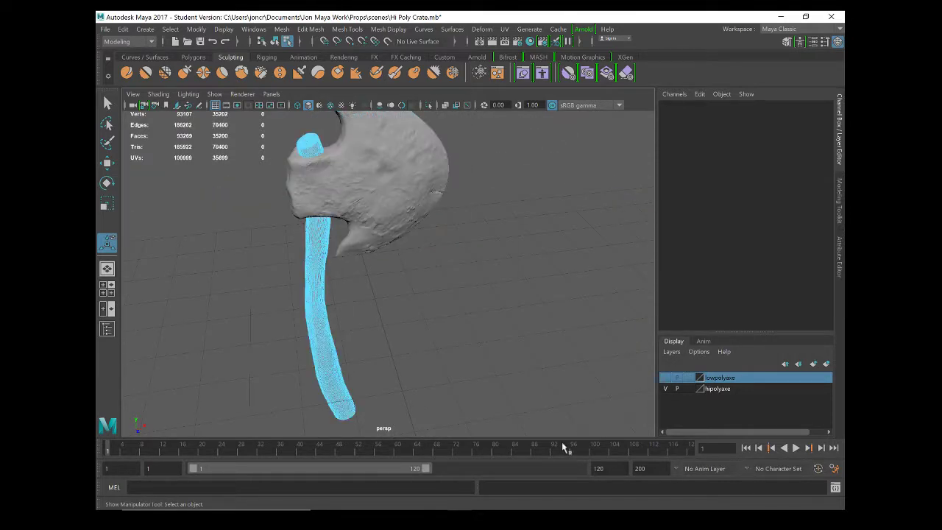
# Switch visibility from the hipolyaxe layer to the lowpolyaxe layer and inspect the low-poly head and handle wireframes
pyautogui.click(718, 390)
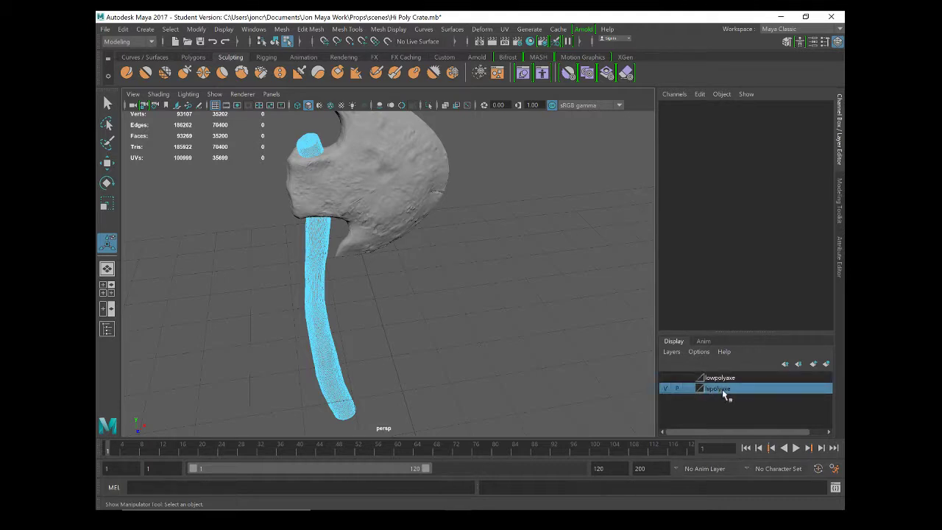
pyautogui.click(666, 388)
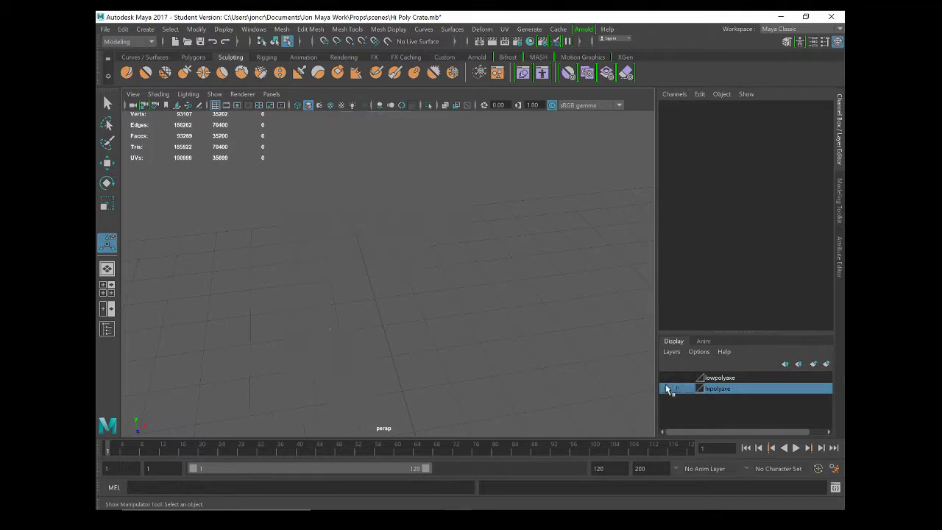
pyautogui.click(666, 377)
pyautogui.click(735, 379)
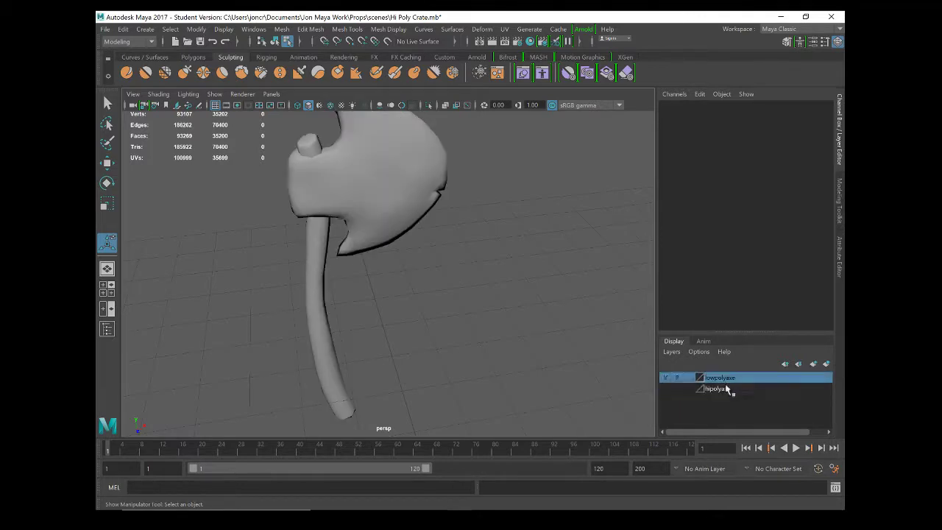
pyautogui.click(365, 189)
pyautogui.click(307, 284)
pyautogui.click(363, 204)
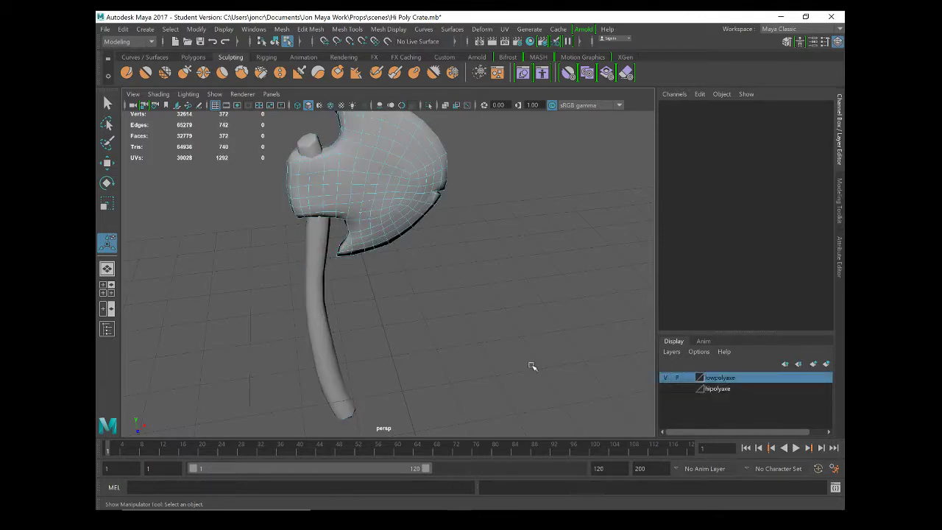
# Overlay the hipolyaxe layer on the low-poly axe to compare their fit, and hide the high-poly layer again
pyautogui.click(666, 388)
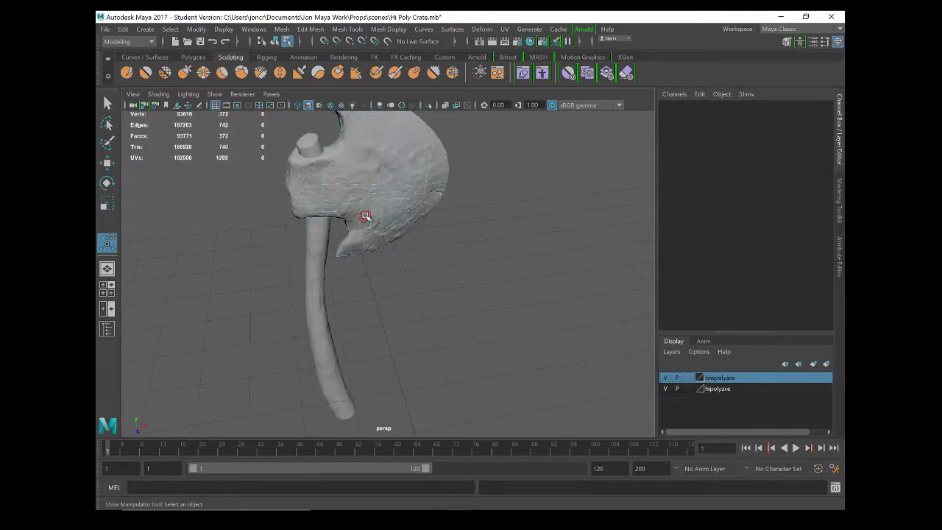
pyautogui.keyDown('alt'); pyautogui.moveTo(365, 216); pyautogui.dragTo(246, 240); pyautogui.keyUp('alt')
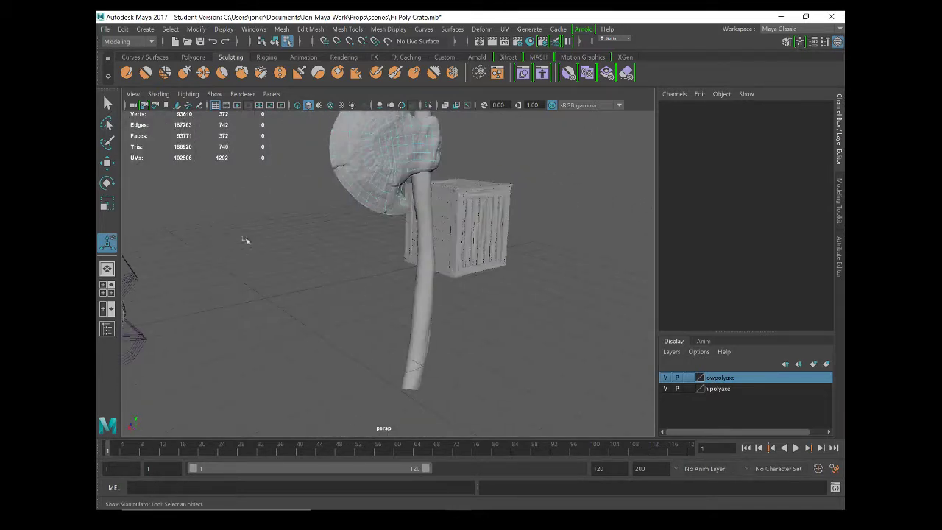
pyautogui.click(434, 267)
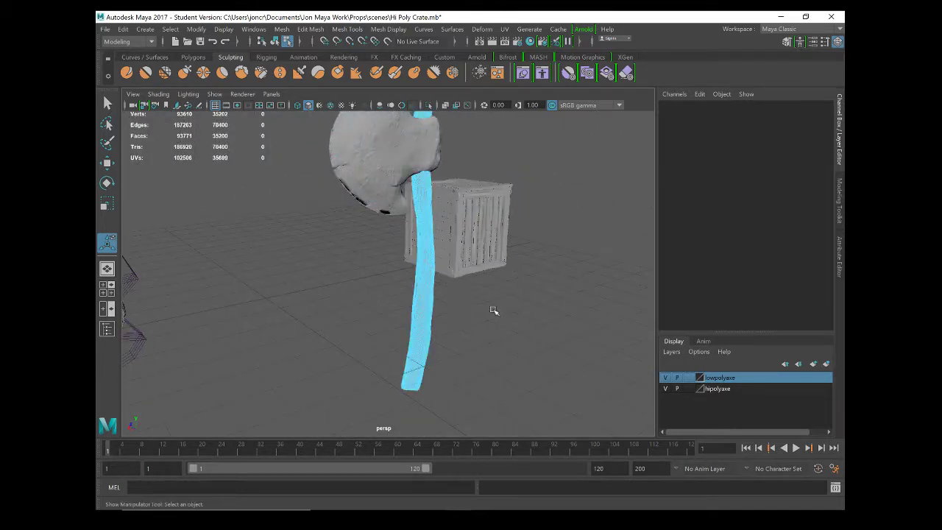
pyautogui.click(666, 389)
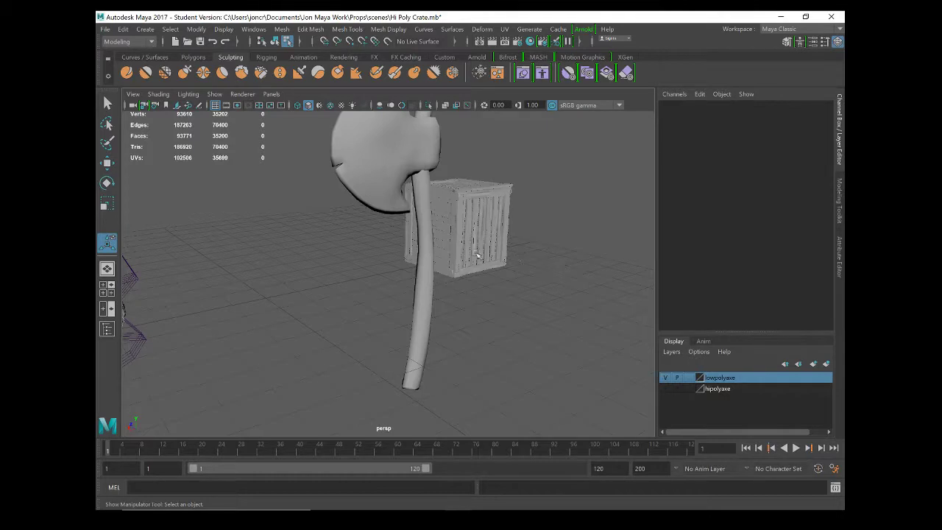
# Select the low-poly axe head and handle together and look up the Soften Edge command for their normals
pyautogui.keyDown('alt'); pyautogui.moveTo(435, 233); pyautogui.dragTo(599, 309); pyautogui.keyUp('alt')
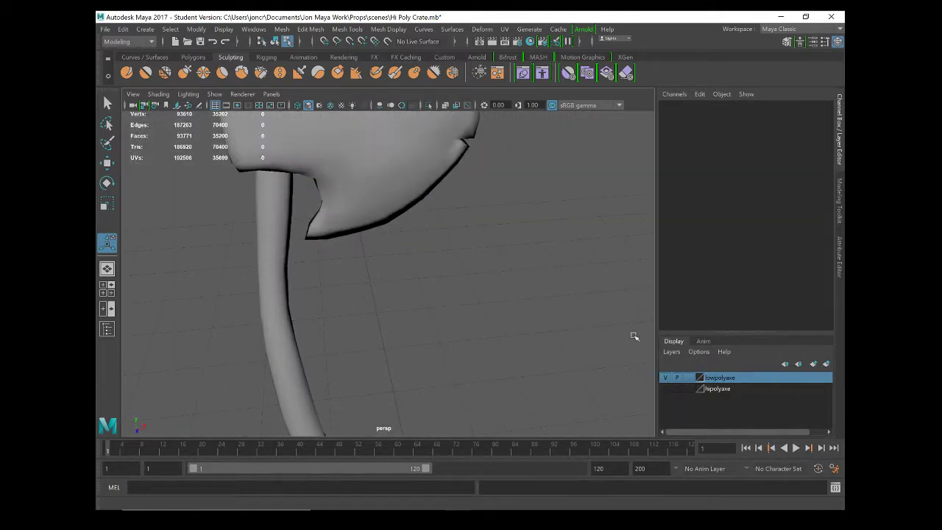
pyautogui.click(363, 165)
pyautogui.keyDown('shift'); pyautogui.click(272, 258); pyautogui.keyUp('shift')
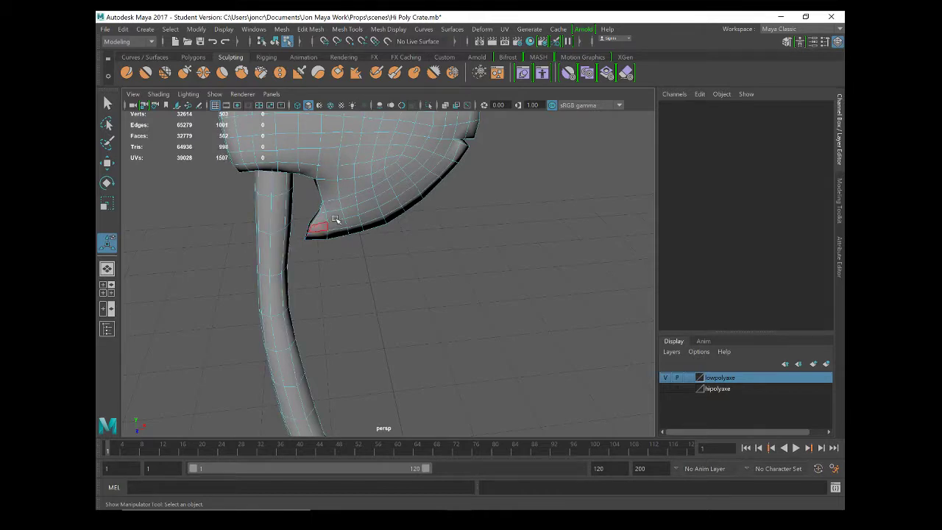
pyautogui.keyDown('alt'); pyautogui.moveTo(312, 225); pyautogui.dragTo(453, 336); pyautogui.keyUp('alt')
pyautogui.keyDown('alt'); pyautogui.moveTo(356, 277); pyautogui.dragTo(488, 257); pyautogui.keyUp('alt')
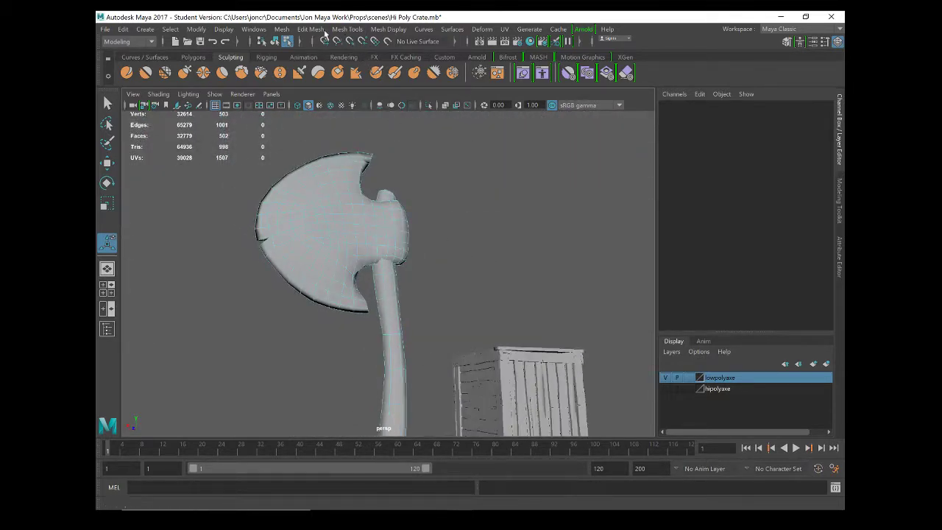
pyautogui.click(281, 29)
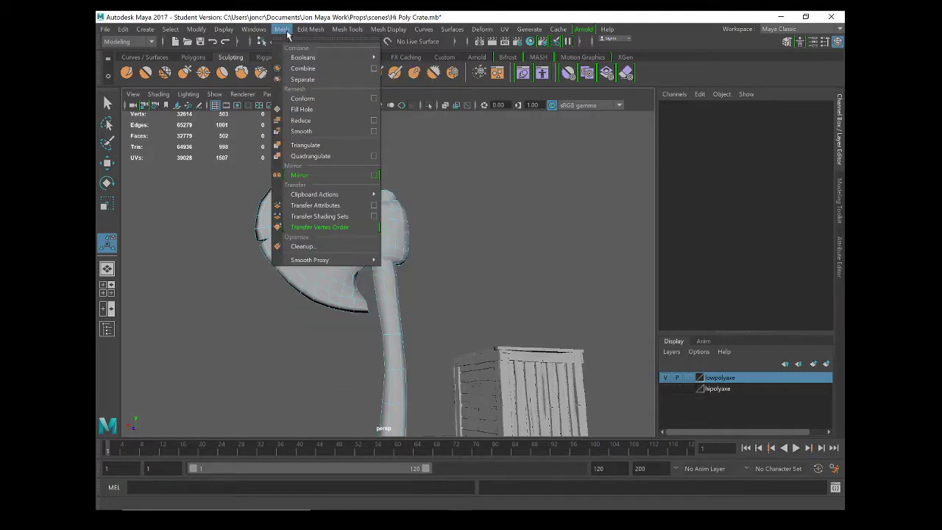
pyautogui.moveTo(380, 31)
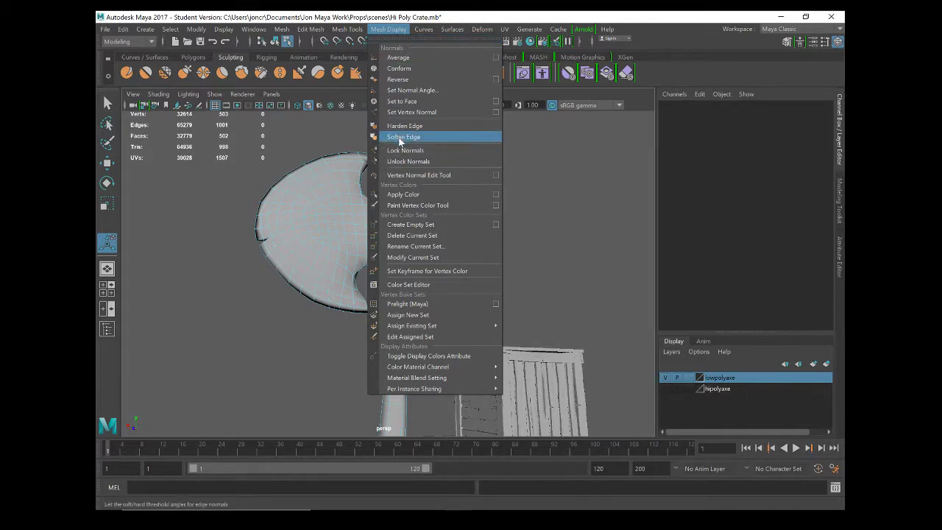
pyautogui.click(389, 30)
pyautogui.keyDown('alt'); pyautogui.moveTo(331, 227); pyautogui.dragTo(466, 293); pyautogui.keyUp('alt')
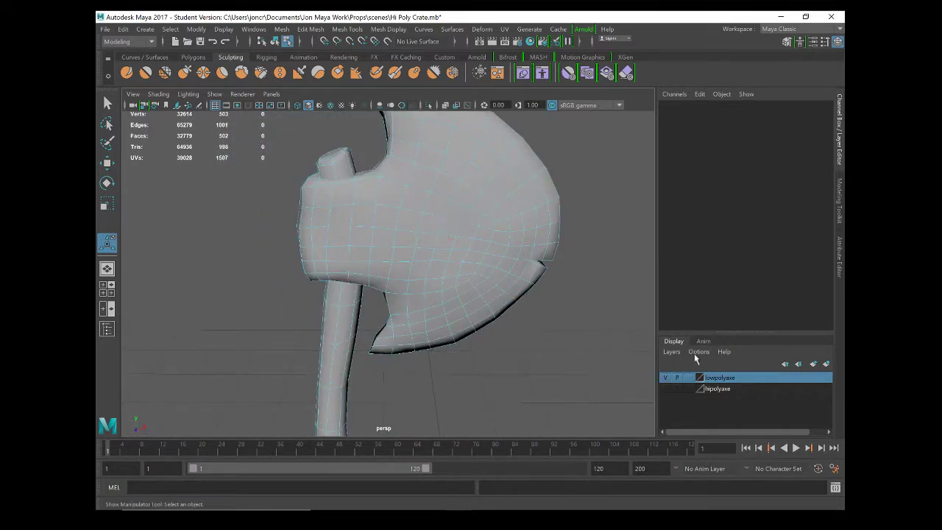
# Swap the visible axe to the high-poly version for comparison, and return to showing only the lowpolyaxe layer
pyautogui.click(666, 389)
pyautogui.click(667, 377)
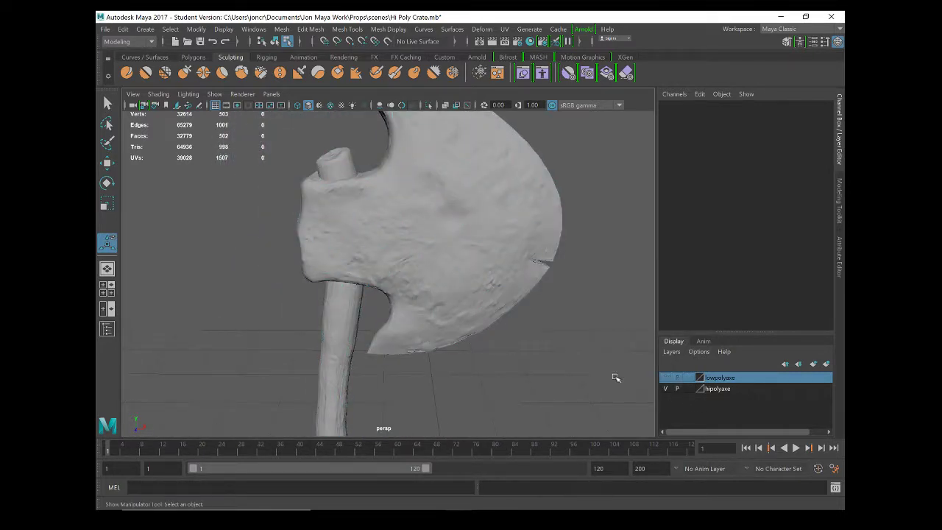
pyautogui.keyDown('alt'); pyautogui.moveTo(438, 270); pyautogui.dragTo(327, 264); pyautogui.keyUp('alt')
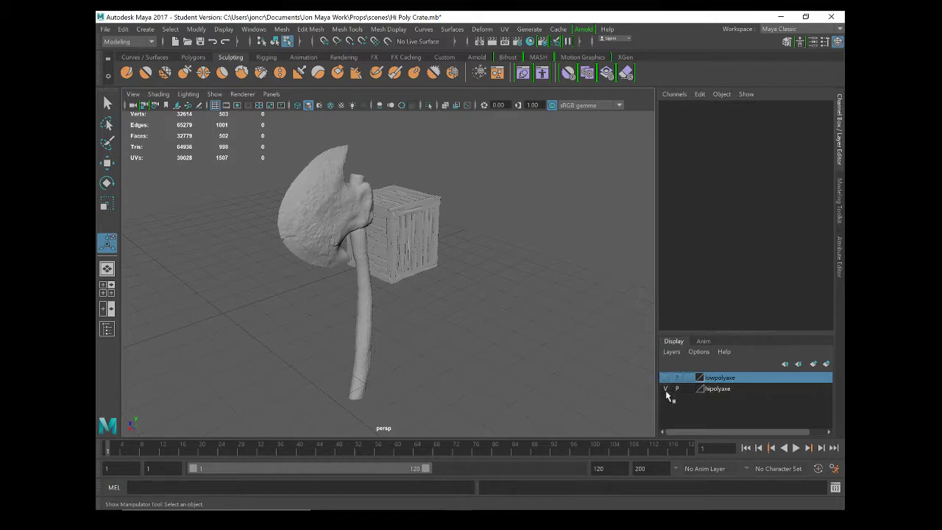
pyautogui.click(665, 389)
pyautogui.click(665, 378)
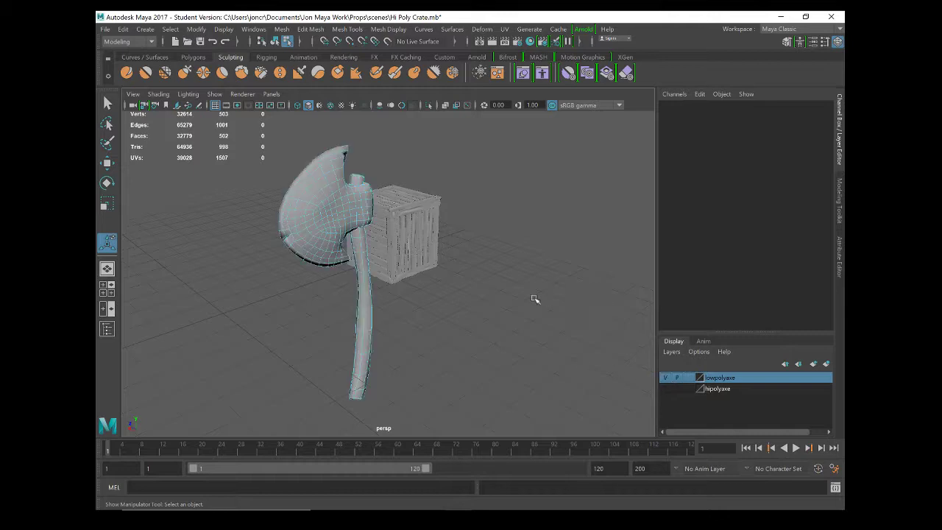
# Select only the low-poly axe handle in object mode and apply a Cylindrical UV projection to it
pyautogui.keyDown('alt'); pyautogui.moveTo(307, 232); pyautogui.dragTo(465, 263); pyautogui.keyUp('alt')
pyautogui.moveTo(465, 262); pyautogui.dragTo(508, 196, button='right')
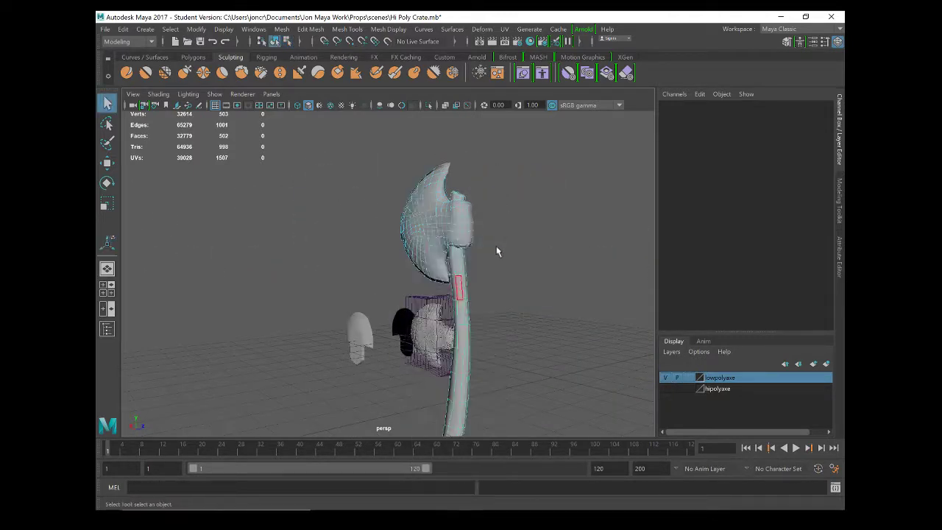
pyautogui.click(456, 279)
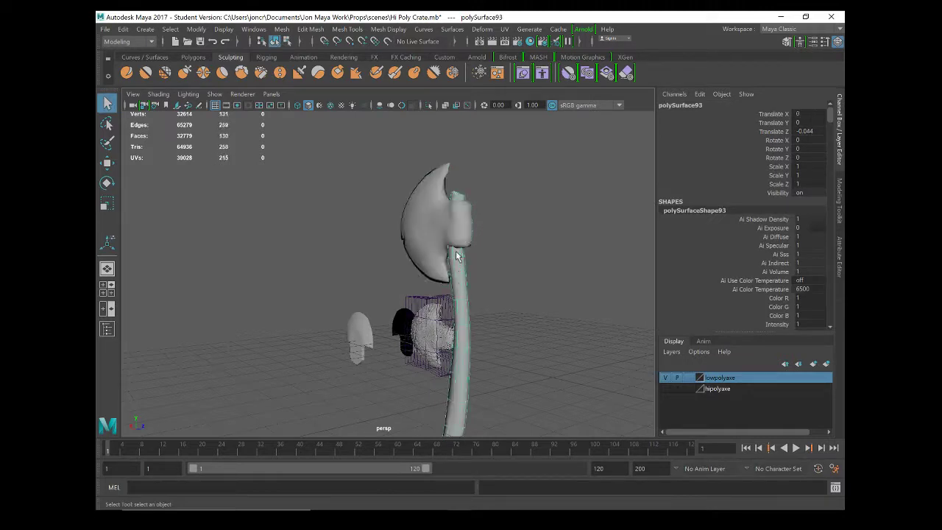
pyautogui.keyDown('alt'); pyautogui.moveTo(460, 265); pyautogui.dragTo(496, 311); pyautogui.keyUp('alt')
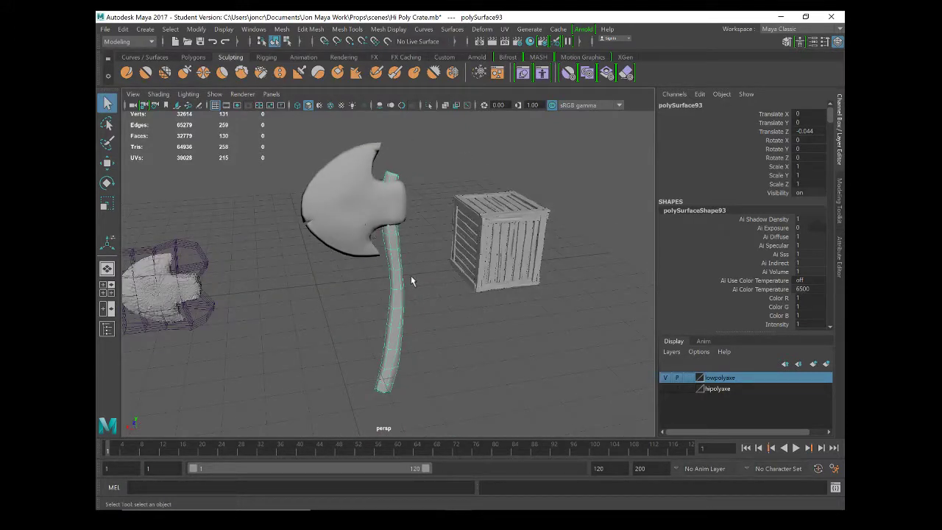
pyautogui.keyDown('alt'); pyautogui.moveTo(395, 297); pyautogui.dragTo(423, 278); pyautogui.keyUp('alt')
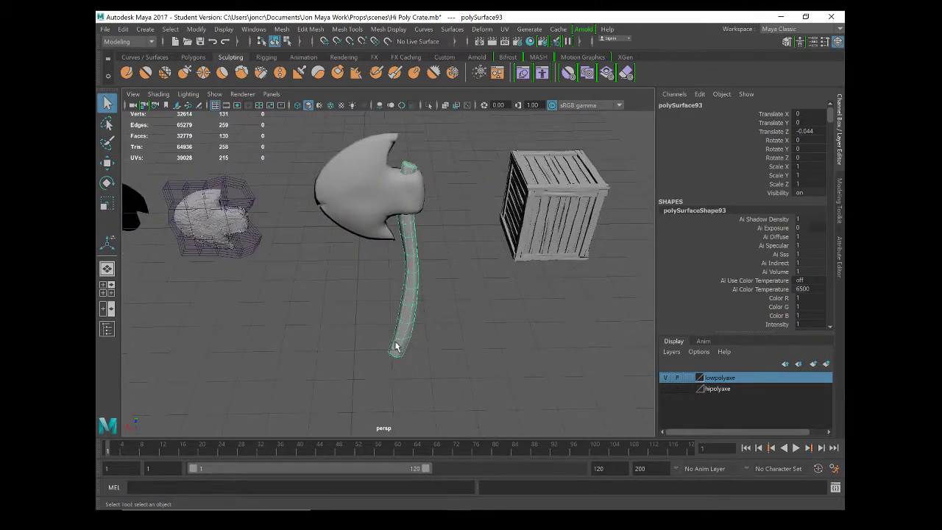
pyautogui.keyDown('alt'); pyautogui.moveTo(394, 368); pyautogui.dragTo(422, 271); pyautogui.keyUp('alt')
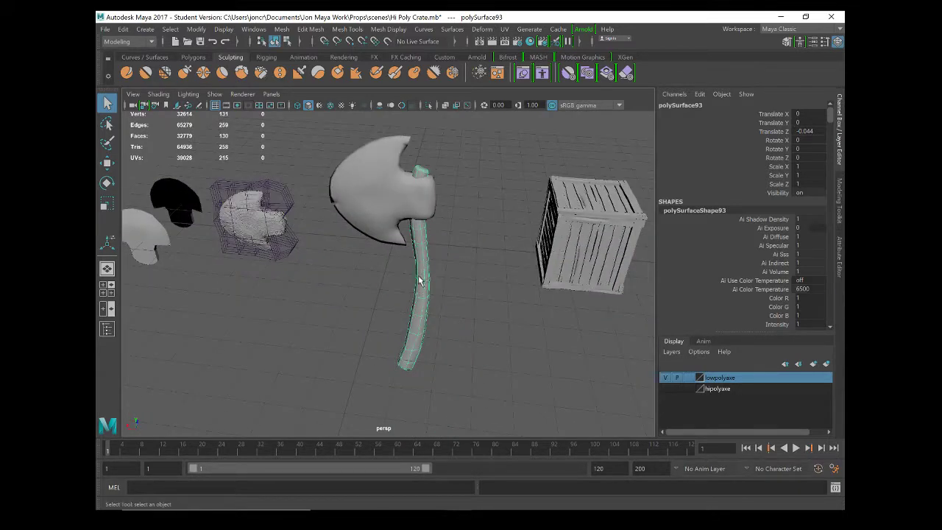
pyautogui.click(504, 29)
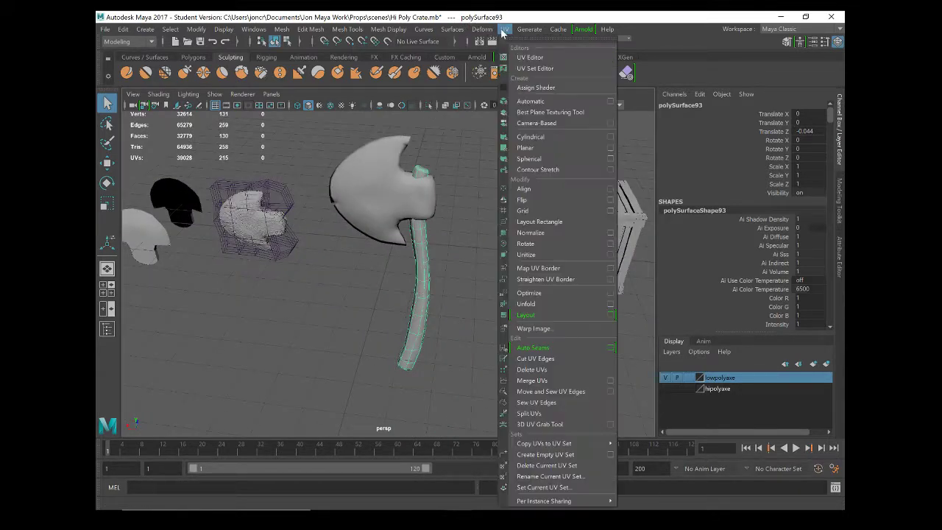
pyautogui.click(554, 136)
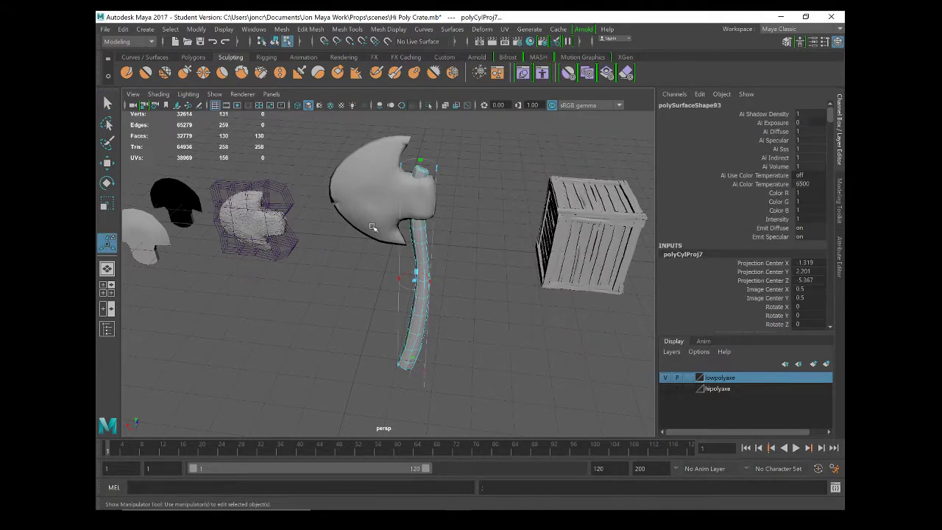
# In the UV Editor, move the handle's projected UVs mostly outside the 0–1 square, to image center -0.205, 1.179, and close the editor
pyautogui.moveTo(515, 309)
pyautogui.keyDown('alt'); pyautogui.mouseDown()
pyautogui.moveTo(447, 309)
pyautogui.moveTo(529, 319)
pyautogui.mouseUp(); pyautogui.keyUp('alt')
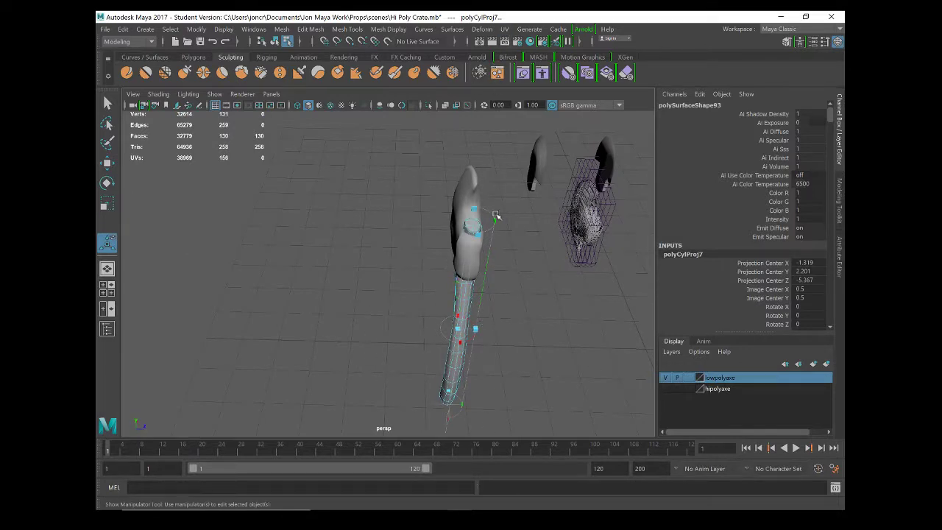
pyautogui.keyDown('alt'); pyautogui.moveTo(496, 215); pyautogui.dragTo(515, 280); pyautogui.keyUp('alt')
pyautogui.click(505, 29)
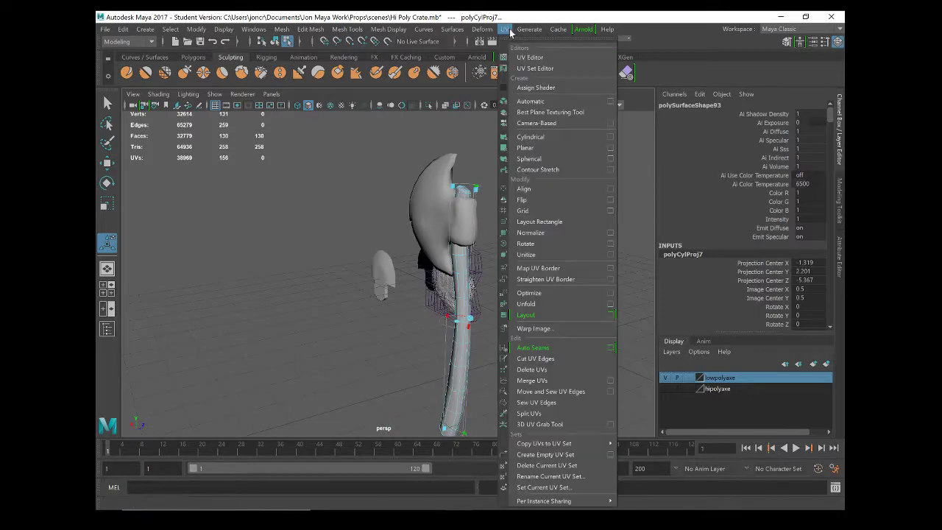
pyautogui.click(532, 57)
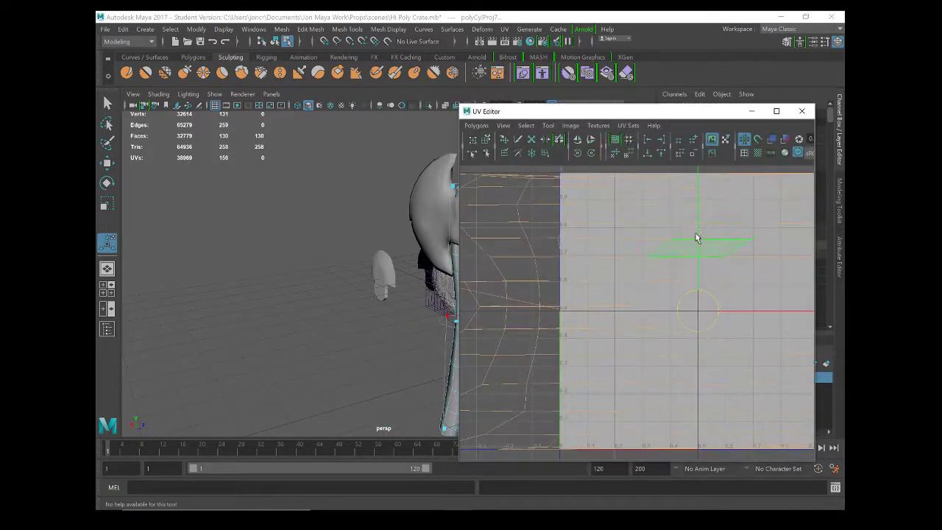
pyautogui.scroll(-5, 628, 232)
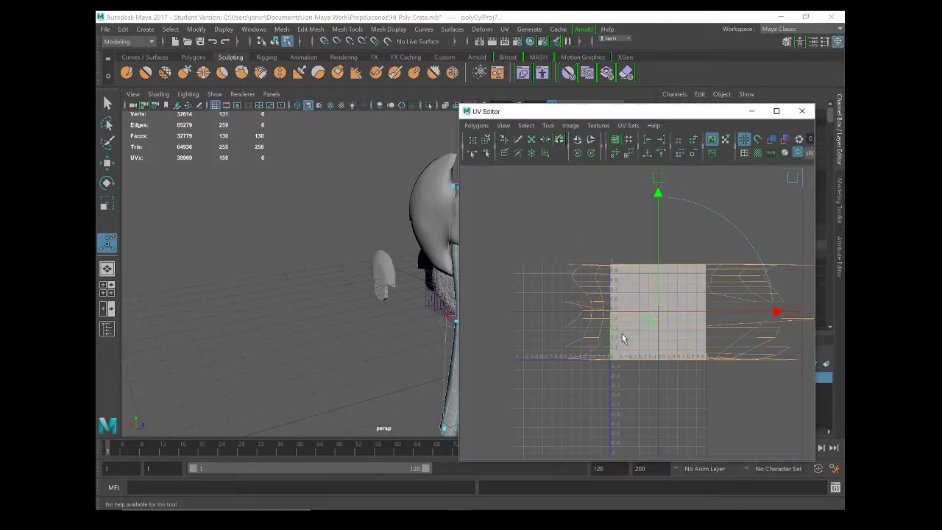
pyautogui.keyDown('alt'); pyautogui.moveTo(376, 320); pyautogui.dragTo(250, 280, button='middle'); pyautogui.keyUp('alt')
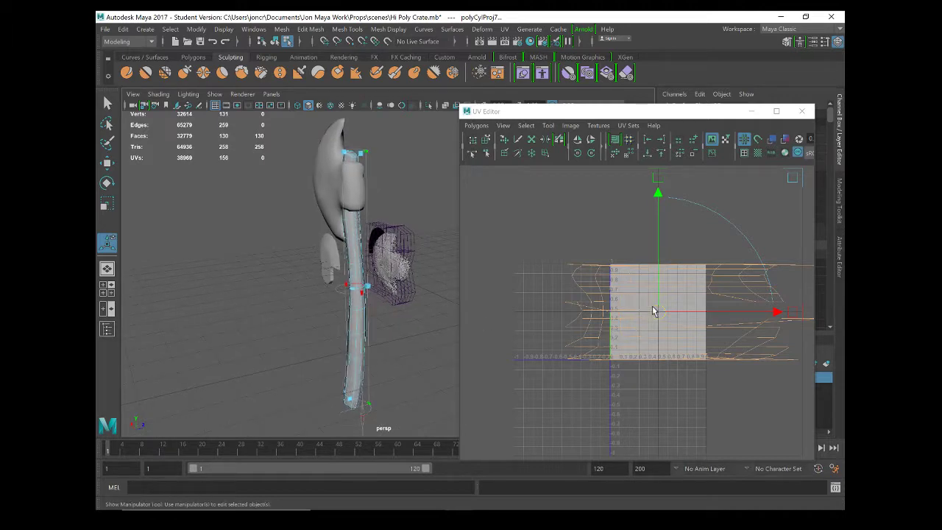
pyautogui.moveTo(652, 309); pyautogui.dragTo(589, 246)
pyautogui.moveTo(547, 261); pyautogui.dragTo(542, 269, button='right')
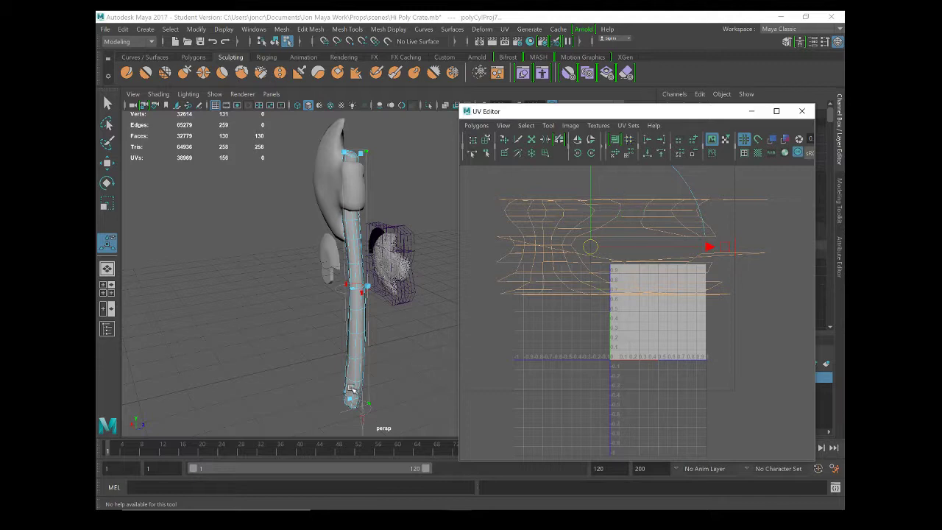
pyautogui.click(800, 112)
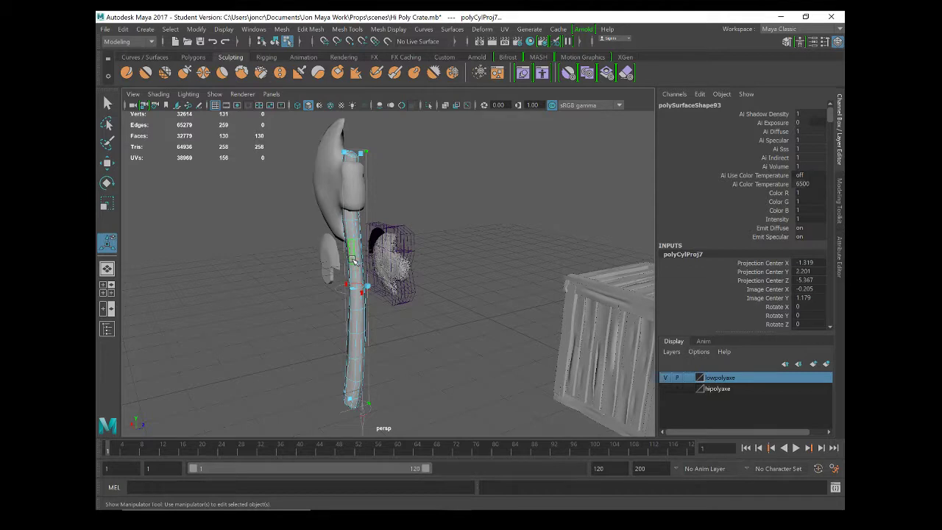
# Return the low-poly axe handle to object mode and apply an Automatic UV projection to it
pyautogui.moveTo(353, 213); pyautogui.dragTo(391, 176, button='right')
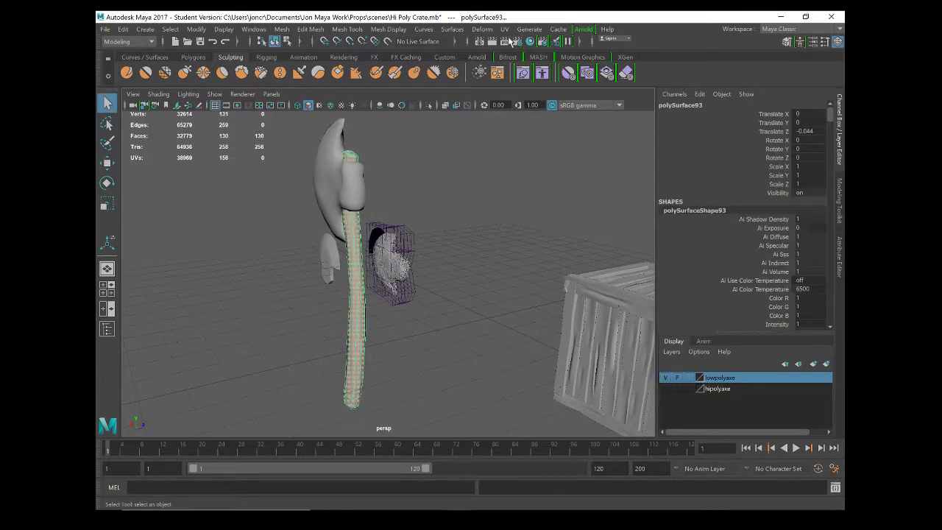
pyautogui.click(504, 29)
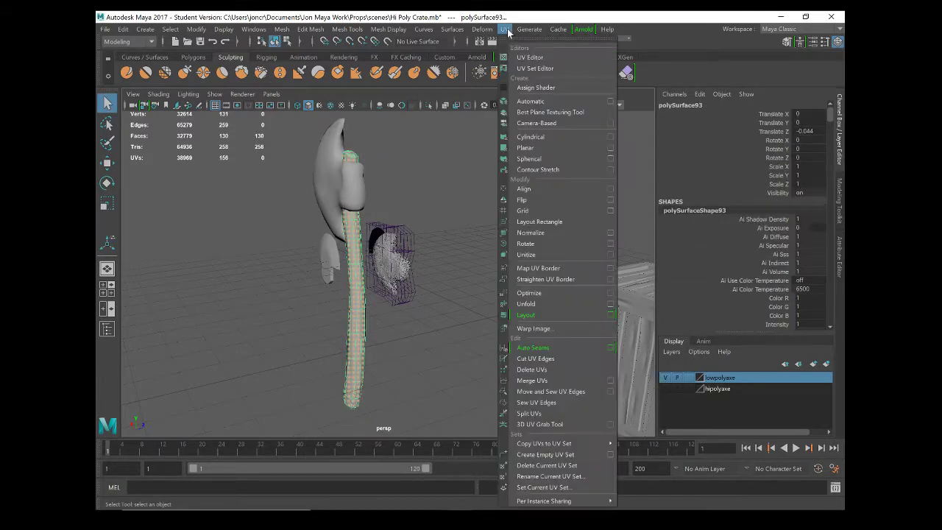
pyautogui.click(551, 103)
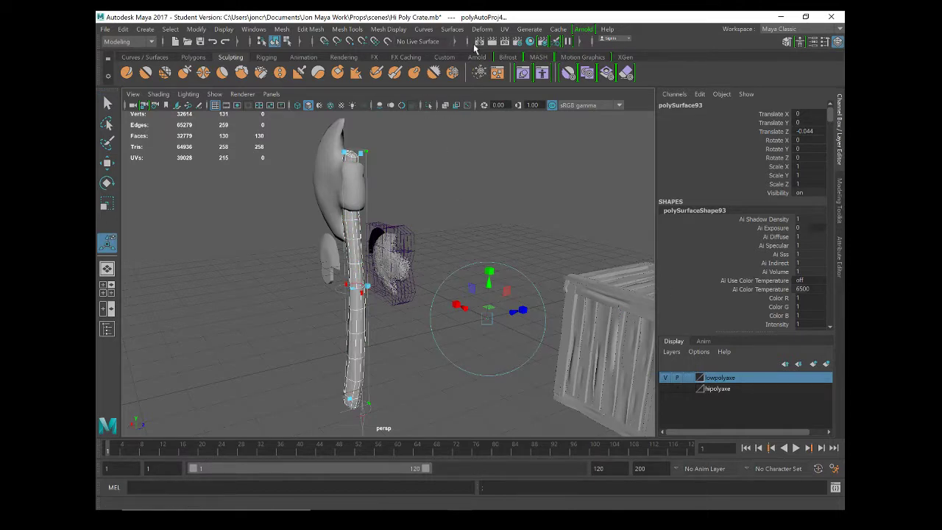
# Open the UV Editor for the handle, check the UV distortion display, and switch to plain shaded UV shells
pyautogui.click(504, 29)
pyautogui.click(532, 58)
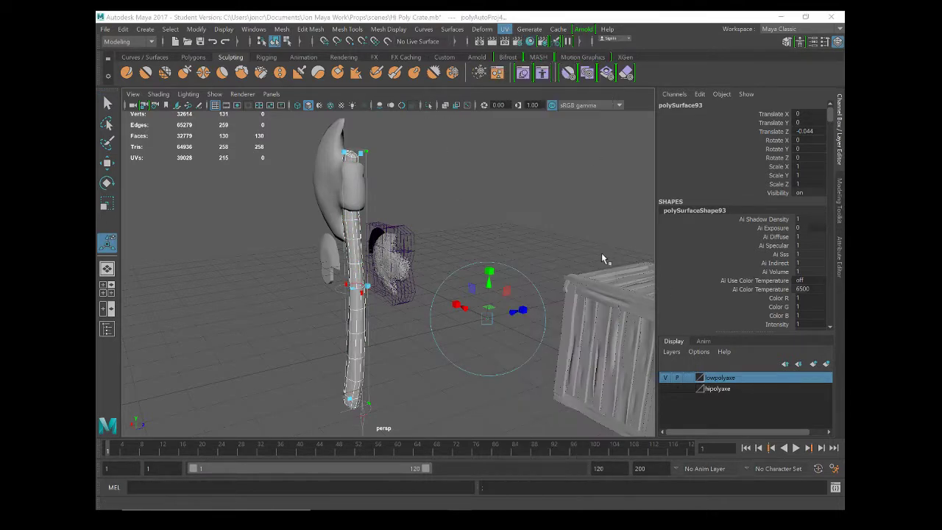
pyautogui.scroll(4, 630, 339)
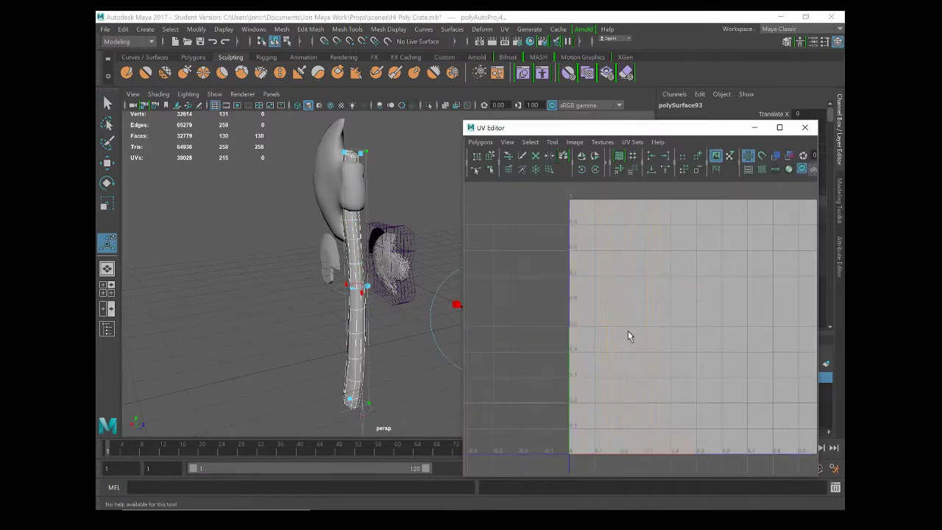
pyautogui.click(788, 156)
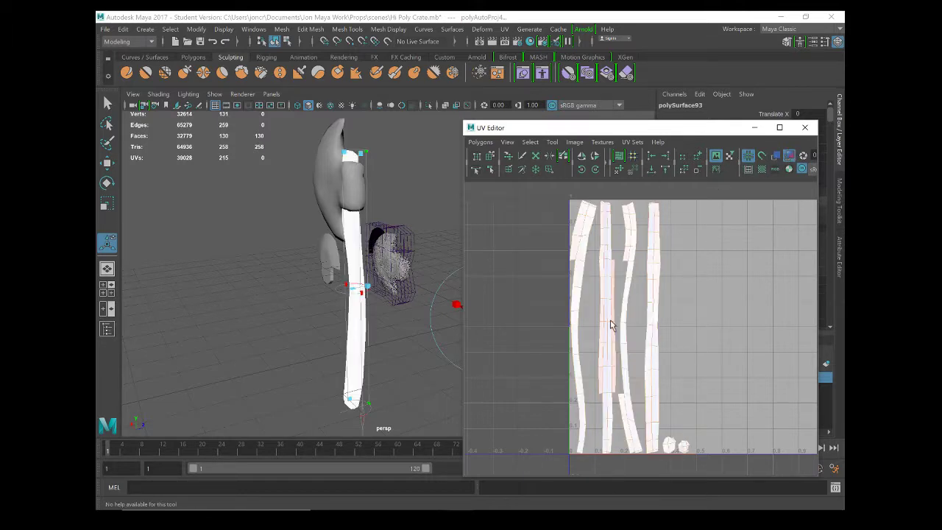
pyautogui.click(776, 155)
pyautogui.click(789, 157)
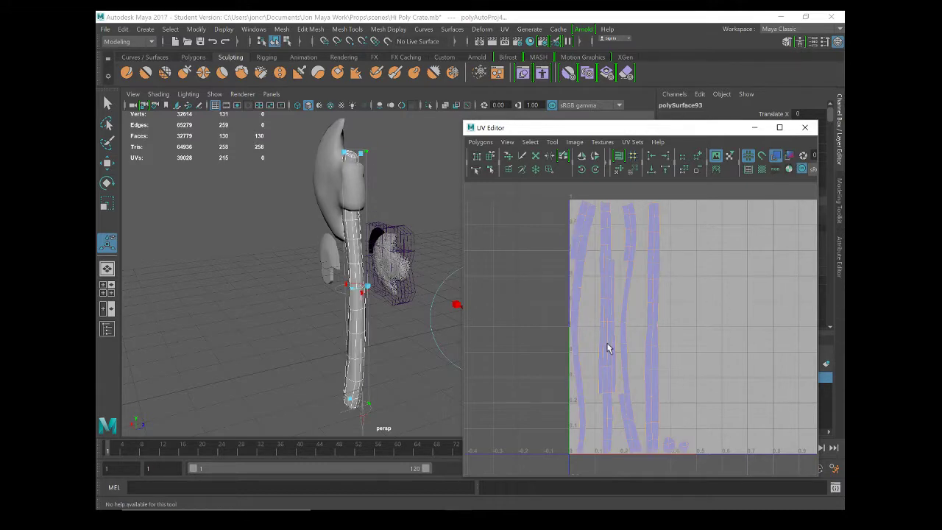
# Examine which side of the handle the first long UV shell covers by comparing its faces with the model, and accept the student-version save notice
pyautogui.moveTo(599, 336); pyautogui.dragTo(560, 317, button='right')
pyautogui.click(608, 321)
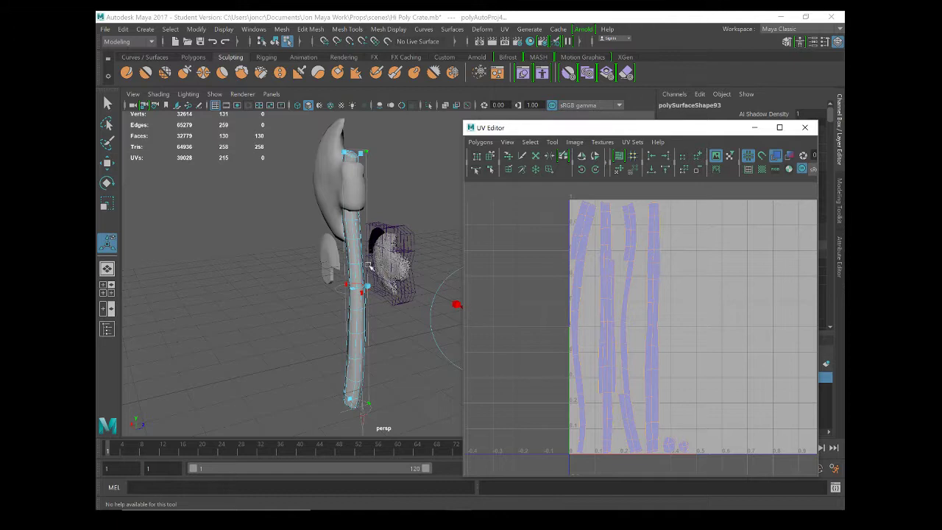
pyautogui.keyDown('alt'); pyautogui.moveTo(365, 396); pyautogui.dragTo(386, 363); pyautogui.keyUp('alt')
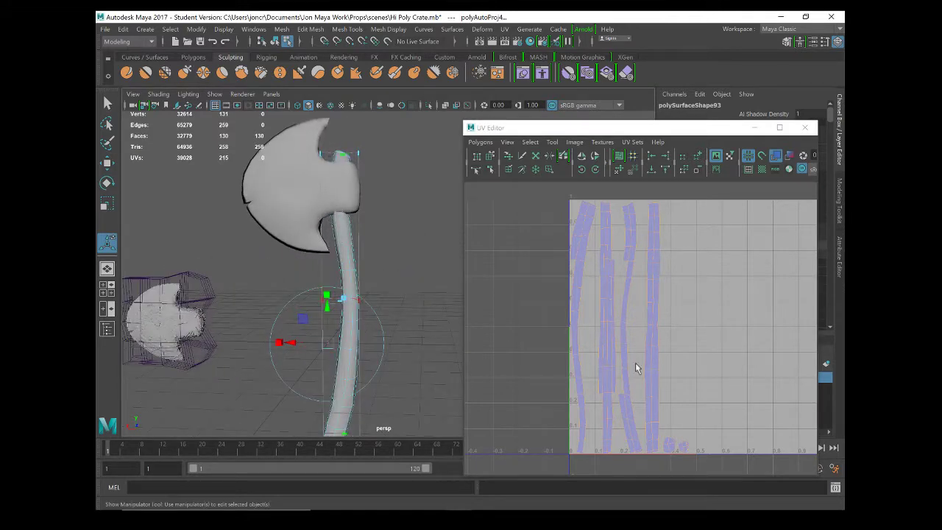
pyautogui.click(574, 321)
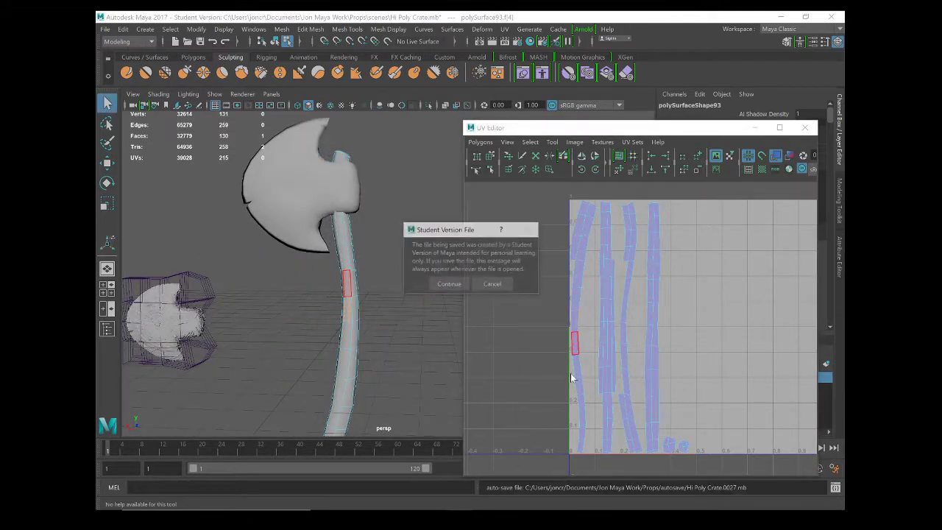
pyautogui.click(447, 283)
pyautogui.press('t')
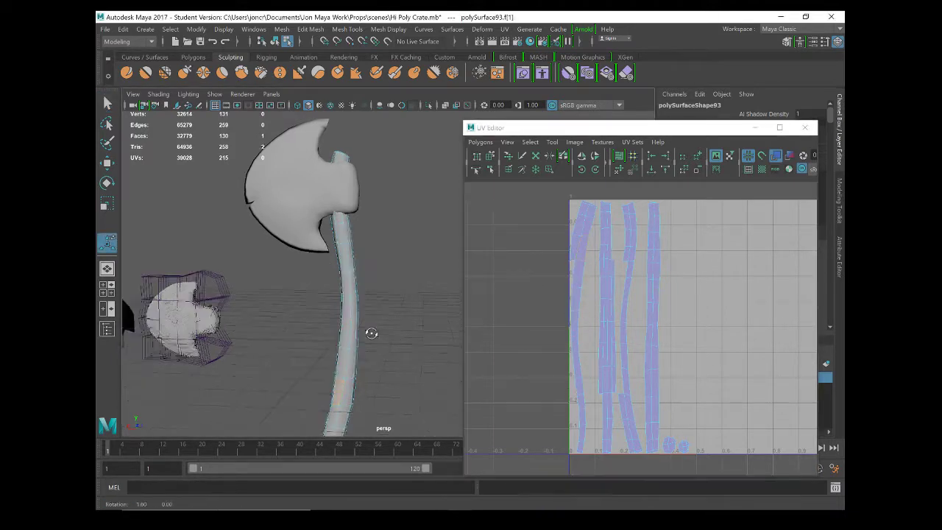
pyautogui.keyDown('alt'); pyautogui.moveTo(368, 331); pyautogui.dragTo(235, 331); pyautogui.keyUp('alt')
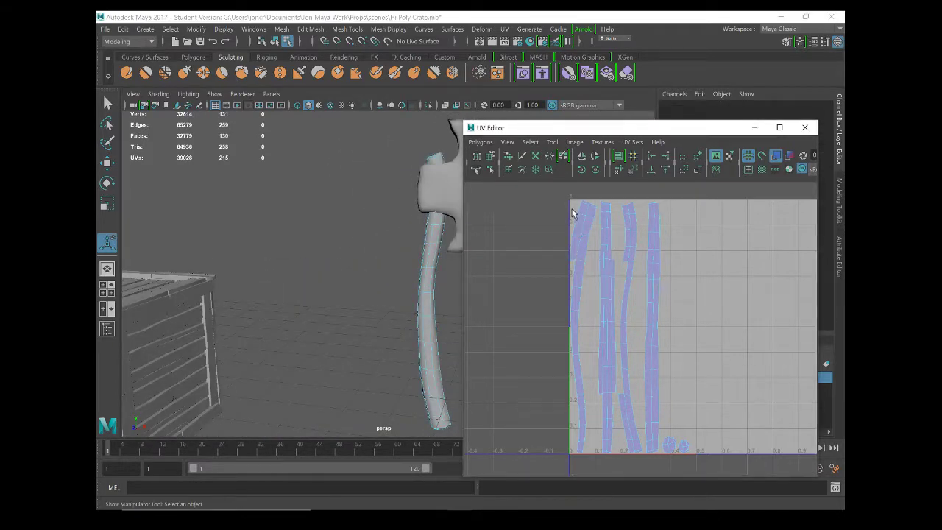
pyautogui.moveTo(572, 208); pyautogui.dragTo(657, 257)
pyautogui.keyDown('alt'); pyautogui.moveTo(405, 320); pyautogui.dragTo(486, 319); pyautogui.keyUp('alt')
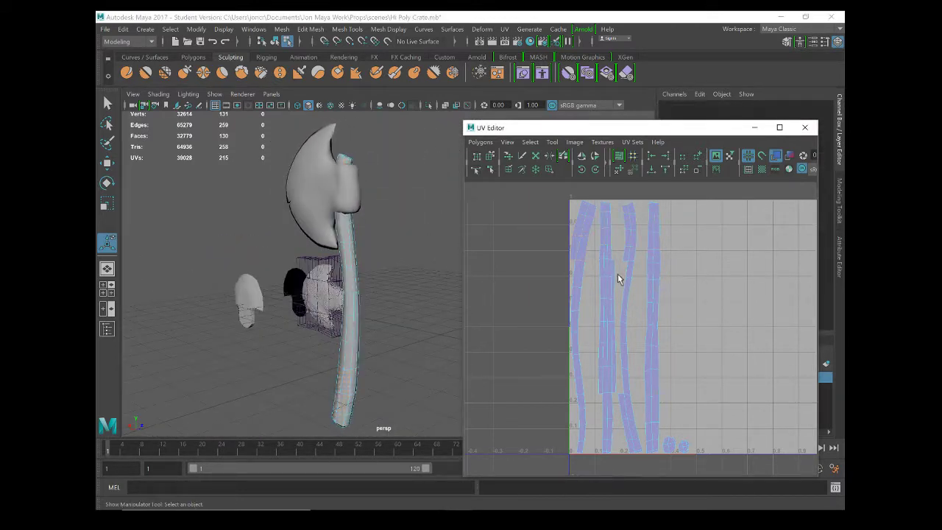
# Compare the end faces of the long UV shells with the ends of the handle to determine each shell's orientation
pyautogui.click(575, 249)
pyautogui.moveTo(575, 256); pyautogui.dragTo(533, 240, button='right')
pyautogui.click(582, 293)
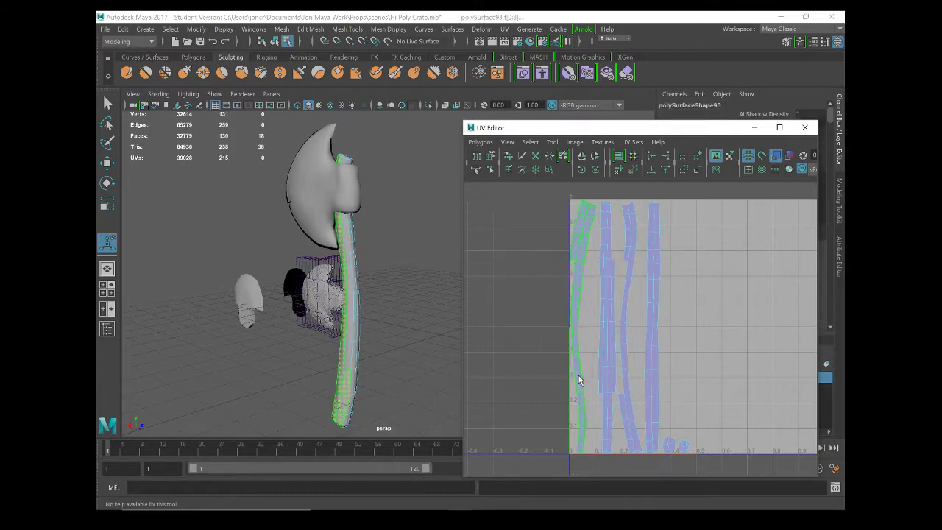
pyautogui.moveTo(580, 388); pyautogui.dragTo(581, 424, button='right')
pyautogui.click(594, 407)
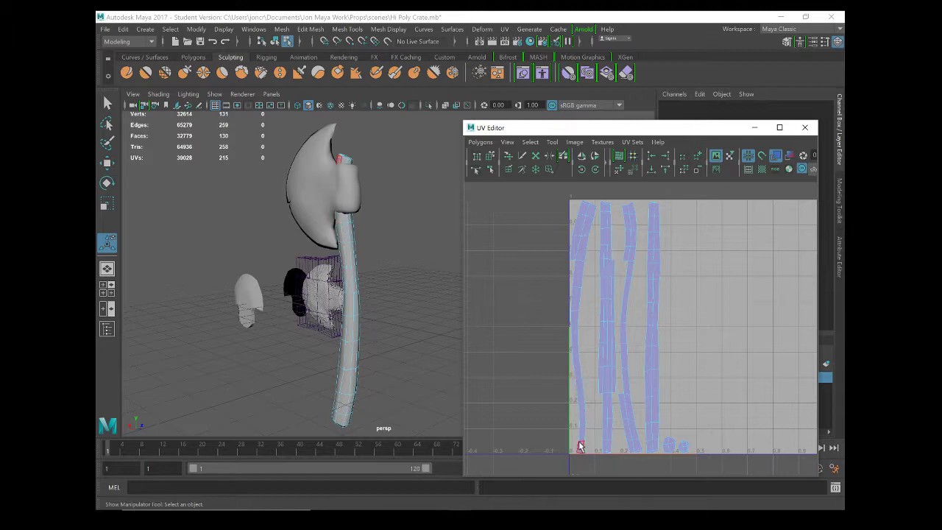
pyautogui.click(611, 428)
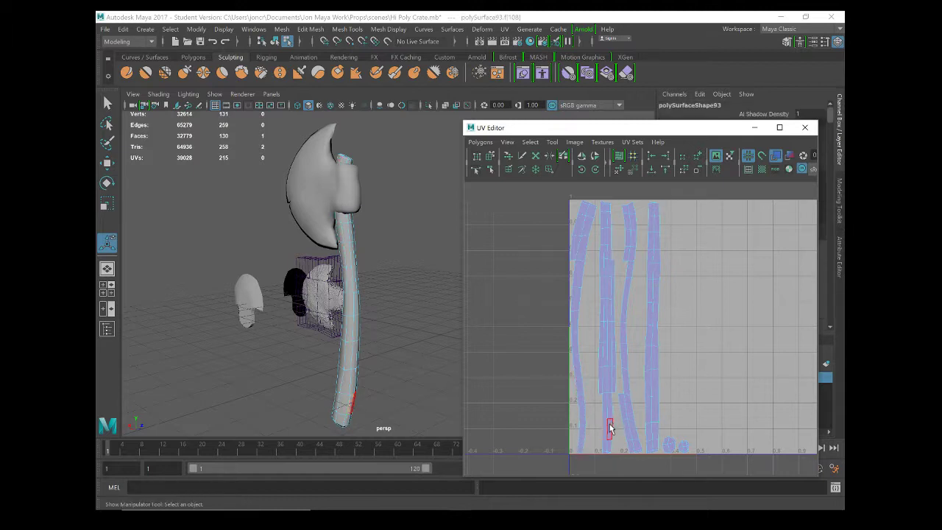
pyautogui.click(626, 429)
pyautogui.keyDown('alt'); pyautogui.moveTo(443, 391); pyautogui.dragTo(336, 356); pyautogui.keyUp('alt')
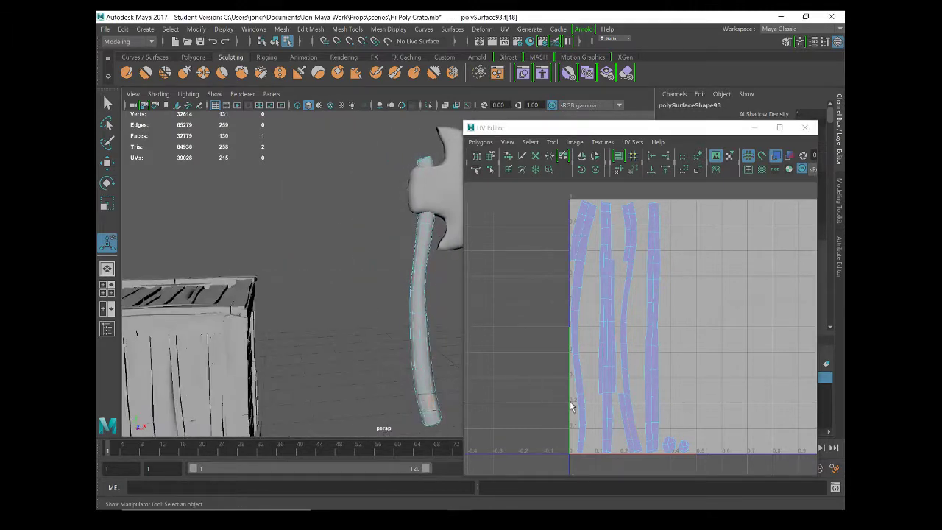
pyautogui.click(631, 433)
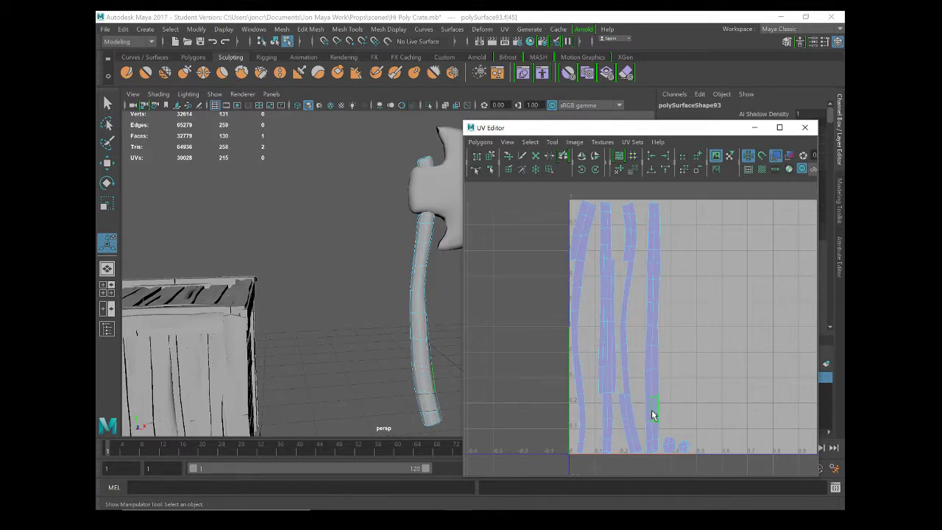
pyautogui.keyDown('alt'); pyautogui.moveTo(616, 366); pyautogui.dragTo(664, 368, button='middle'); pyautogui.keyUp('alt')
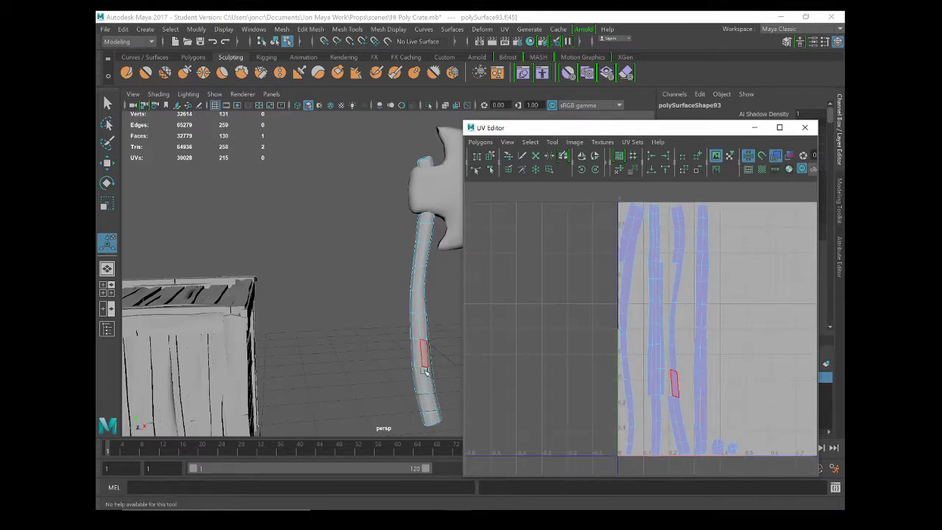
pyautogui.keyDown('alt'); pyautogui.moveTo(425, 371); pyautogui.dragTo(505, 380); pyautogui.keyUp('alt')
pyautogui.click(630, 409)
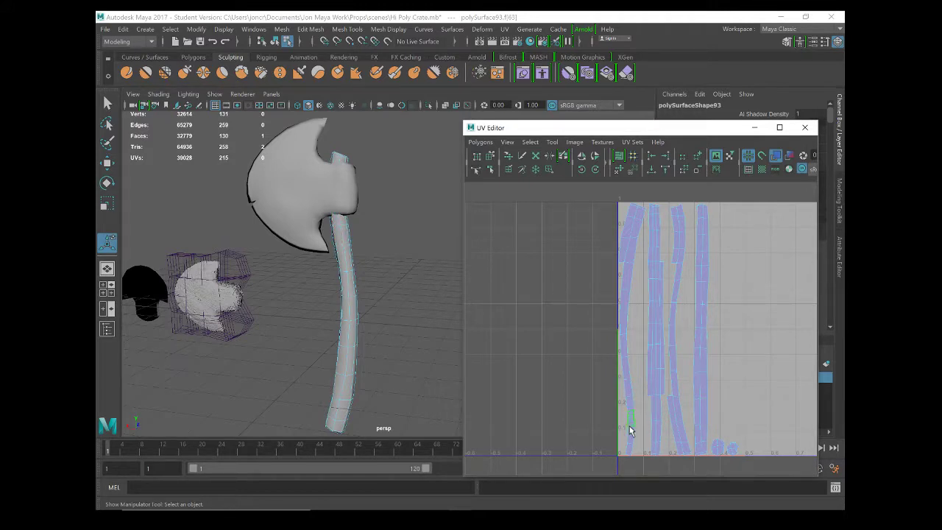
# Select the first long UV shell, rotate it about 180 degrees, and move it just outside the 0–1 square
pyautogui.moveTo(622, 346); pyautogui.dragTo(579, 352, button='right')
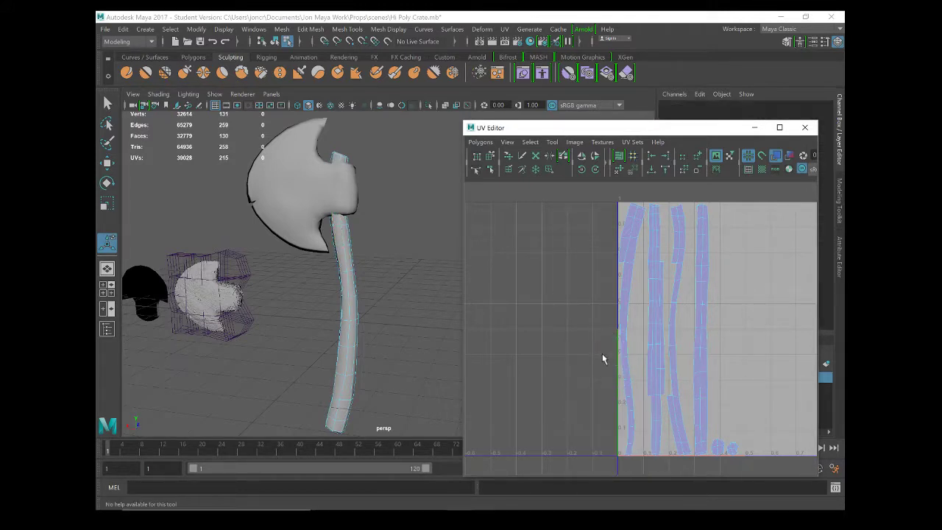
pyautogui.press('r')
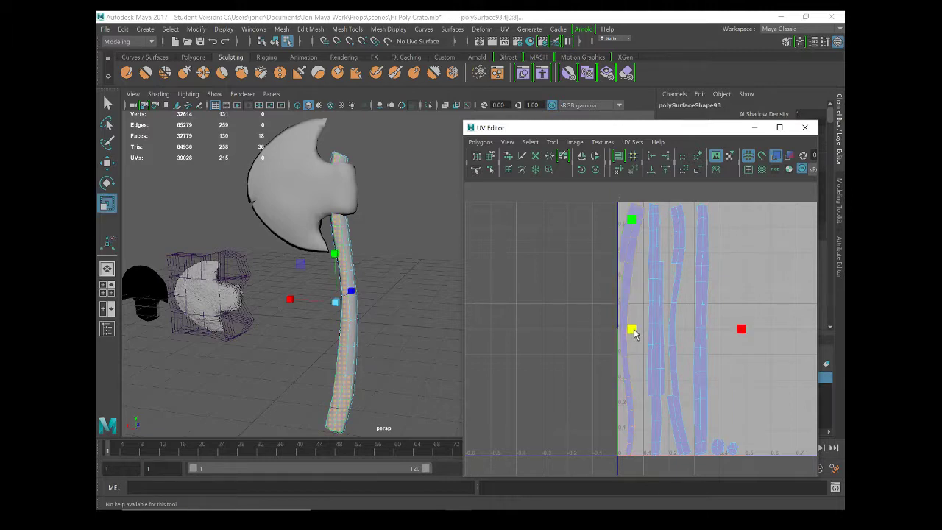
pyautogui.press('e')
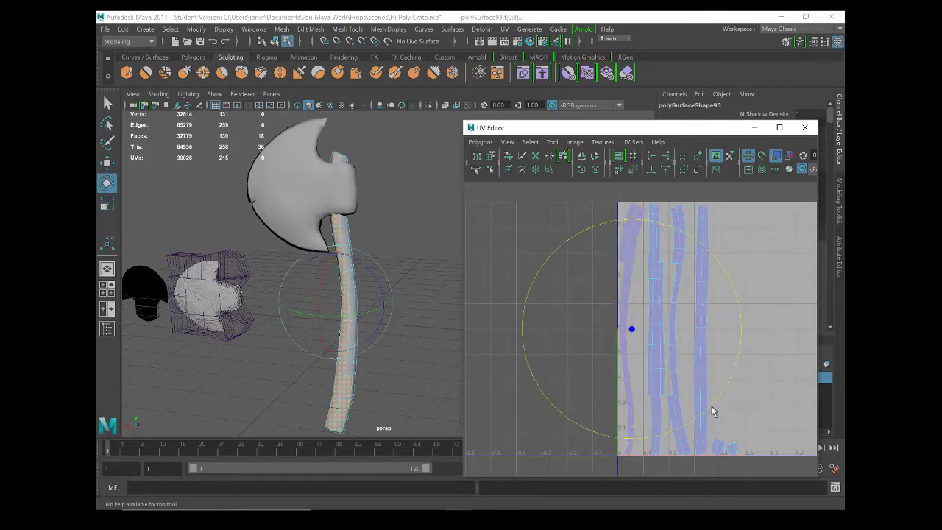
pyautogui.moveTo(733, 376); pyautogui.dragTo(549, 295)
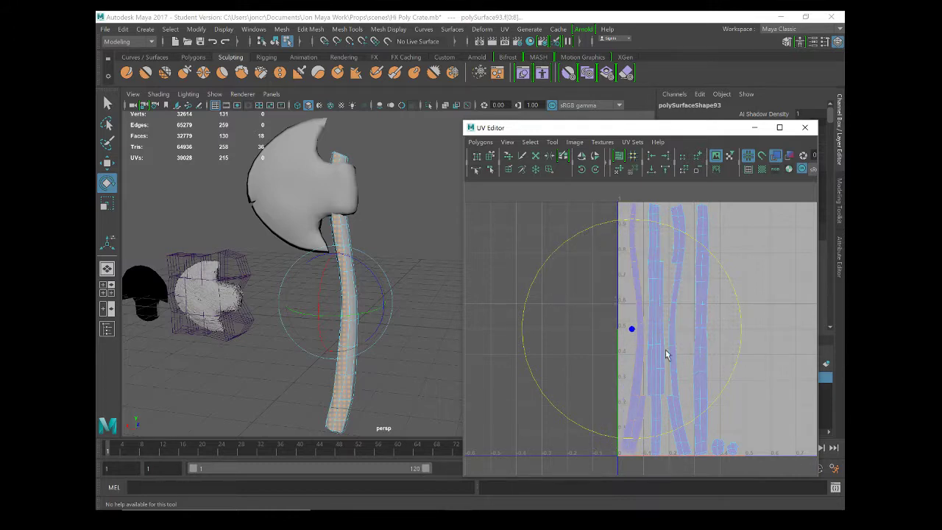
pyautogui.press('w')
pyautogui.moveTo(625, 334); pyautogui.dragTo(605, 330)
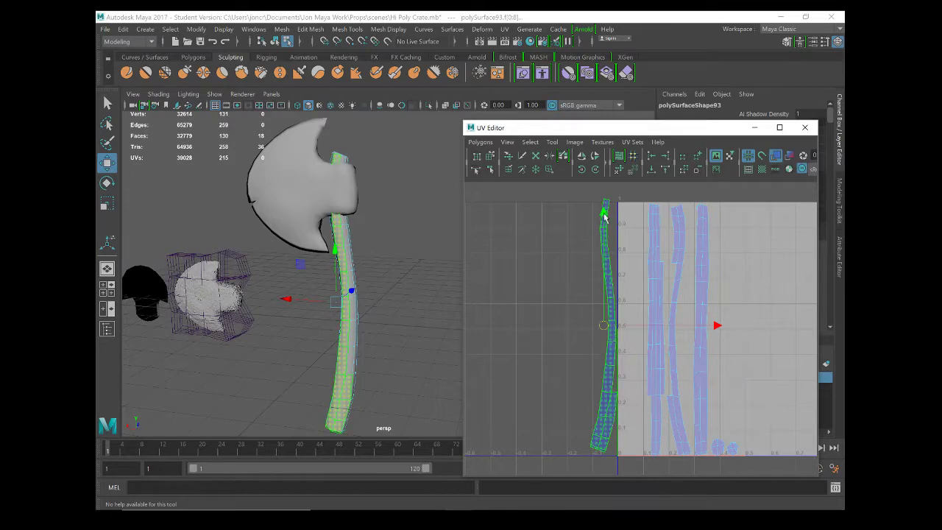
# Check the rotated shell's orientation against the handle and examine which side the neighboring overlapping shells cover
pyautogui.moveTo(608, 239); pyautogui.dragTo(592, 248, button='right')
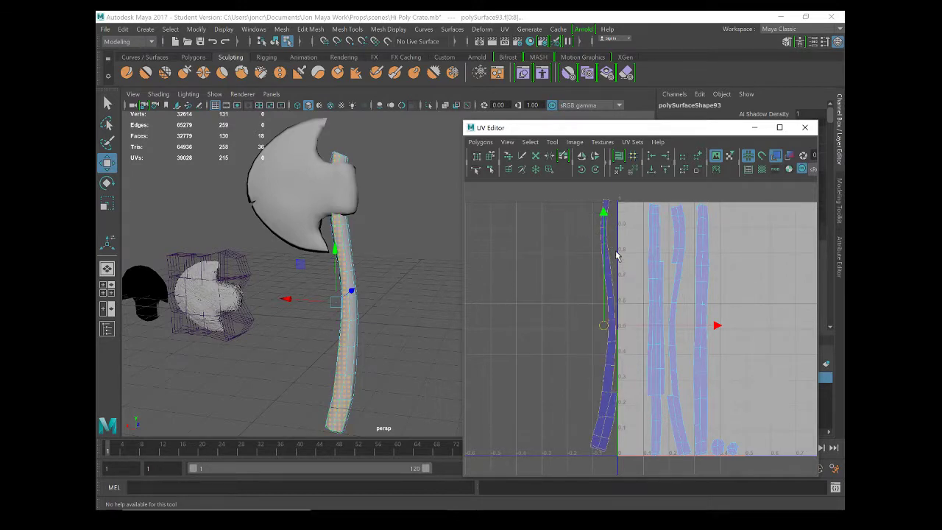
pyautogui.click(606, 212)
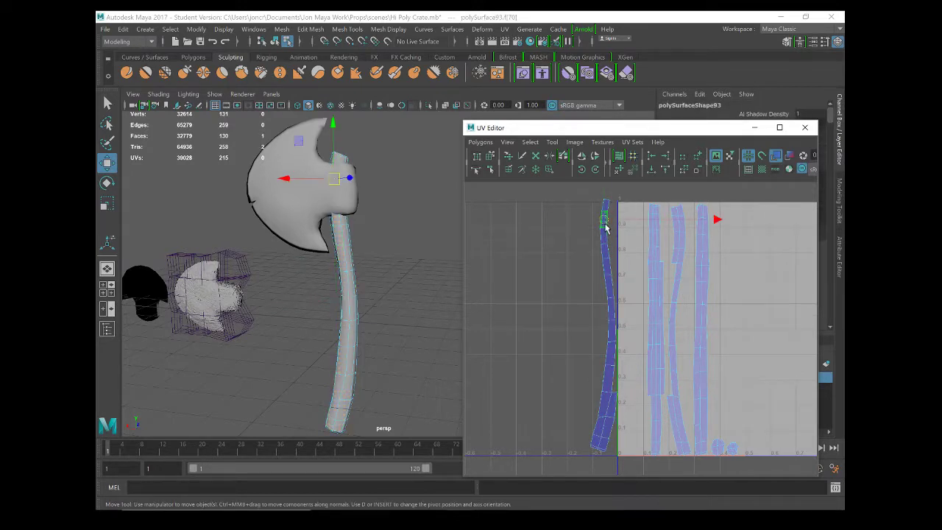
pyautogui.click(604, 240)
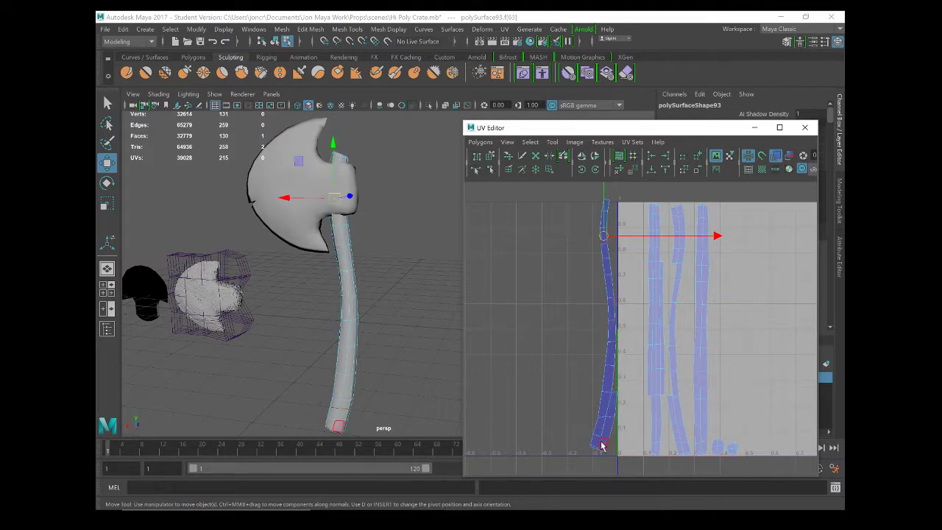
pyautogui.click(654, 379)
pyautogui.keyDown('alt'); pyautogui.moveTo(416, 362); pyautogui.dragTo(357, 363); pyautogui.keyUp('alt')
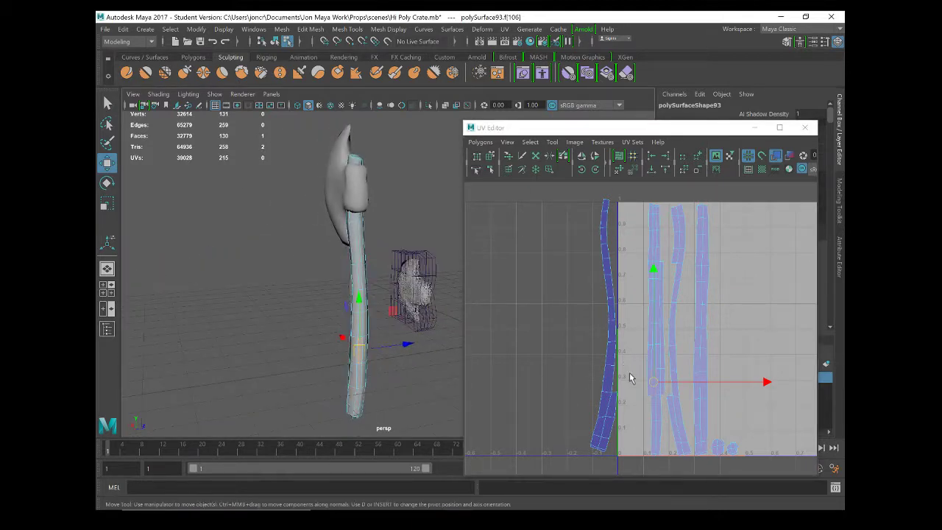
# Select the overlapping straight shells of the second strip and move them beside the rotated first shell
pyautogui.moveTo(655, 361); pyautogui.dragTo(611, 340, button='right')
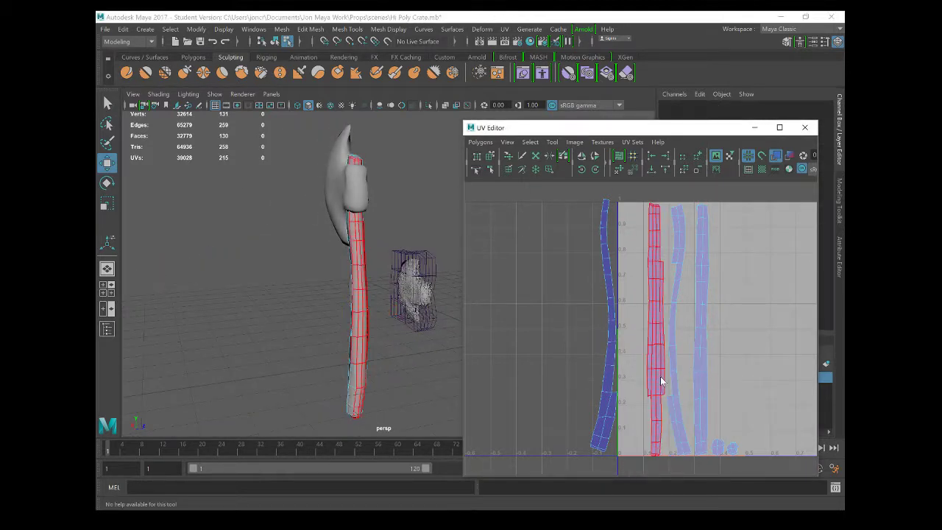
pyautogui.click(655, 377)
pyautogui.moveTo(656, 361); pyautogui.dragTo(639, 361, button='right')
pyautogui.click(656, 372)
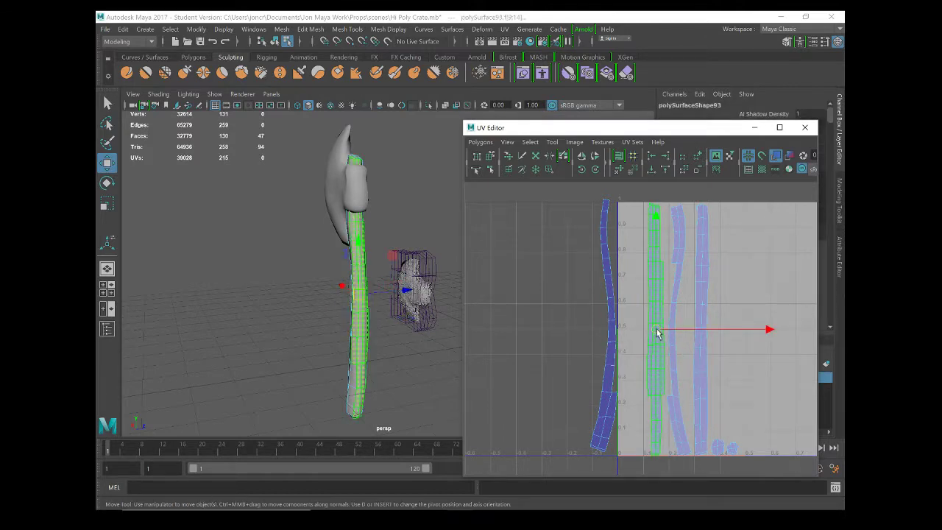
pyautogui.moveTo(657, 332); pyautogui.dragTo(636, 333)
# Select the curved third strip of UV shells, check its side on the handle, and move it closer to the second strip
pyautogui.moveTo(372, 323)
pyautogui.keyDown('alt'); pyautogui.mouseDown()
pyautogui.moveTo(346, 296)
pyautogui.moveTo(379, 323)
pyautogui.mouseUp(); pyautogui.keyUp('alt')
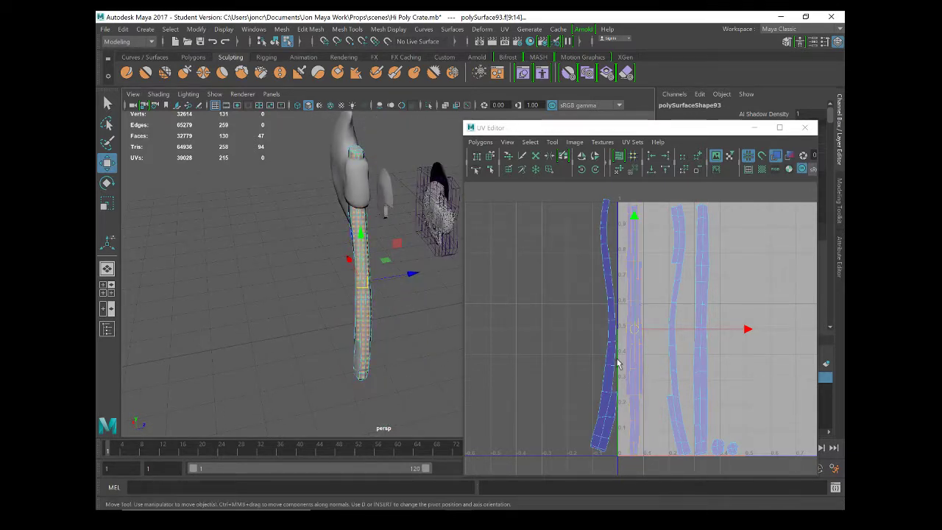
pyautogui.click(678, 368)
pyautogui.keyDown('alt'); pyautogui.moveTo(369, 294); pyautogui.dragTo(295, 280); pyautogui.keyUp('alt')
pyautogui.moveTo(680, 334); pyautogui.dragTo(665, 326)
pyautogui.moveTo(442, 317)
pyautogui.keyDown('alt'); pyautogui.mouseDown()
pyautogui.moveTo(372, 311)
pyautogui.moveTo(433, 326)
pyautogui.mouseUp(); pyautogui.keyUp('alt')
# Check on the handle which areas the fourth straight strip and the small overlapping cap shells cover
pyautogui.click(703, 343)
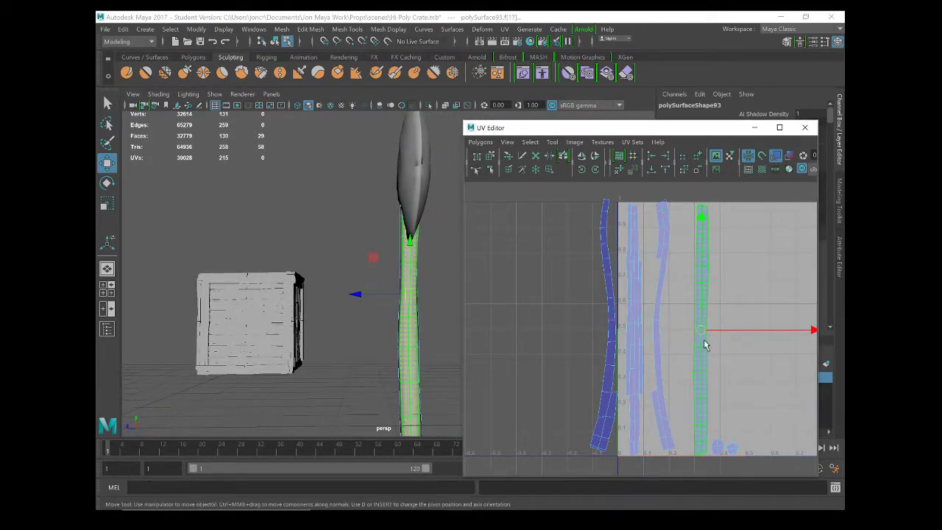
pyautogui.moveTo(702, 349)
pyautogui.mouseDown(button='right')
pyautogui.moveTo(702, 333)
pyautogui.moveTo(692, 352)
pyautogui.moveTo(707, 359)
pyautogui.mouseUp(button='right')
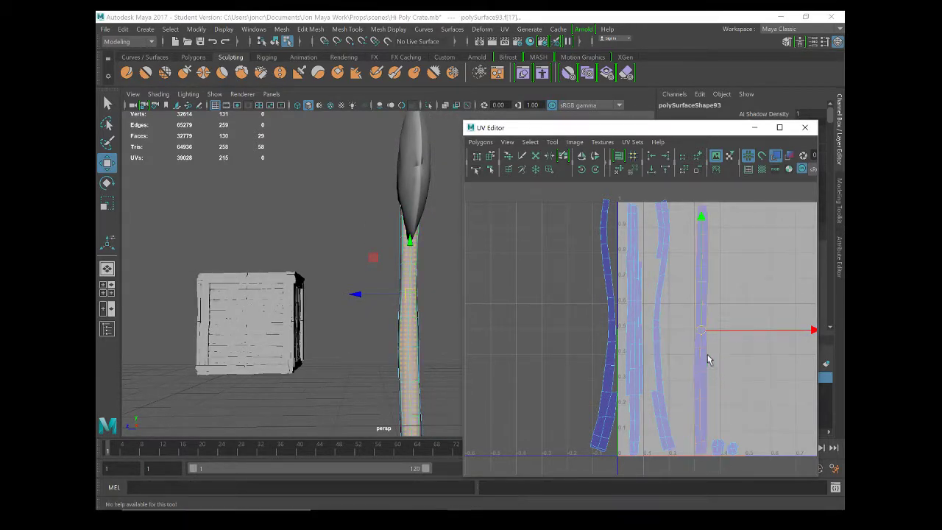
pyautogui.click(740, 307)
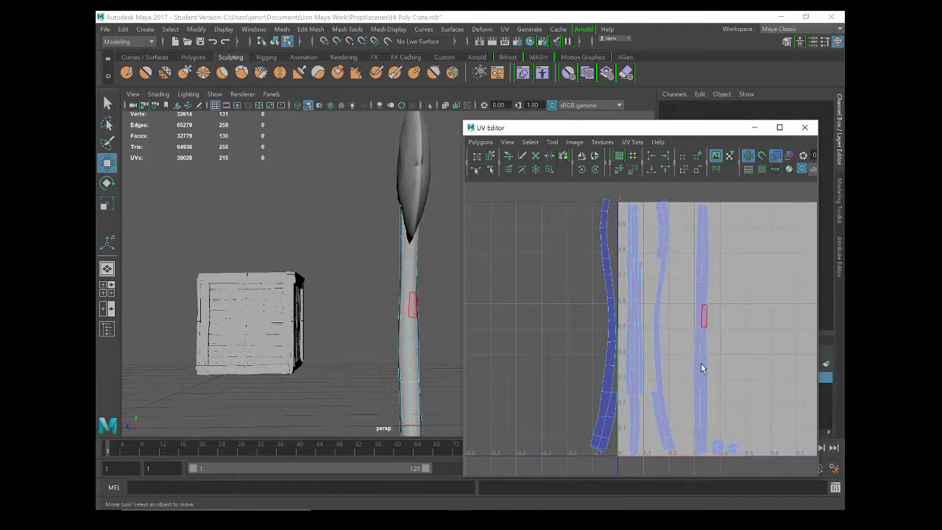
pyautogui.click(719, 446)
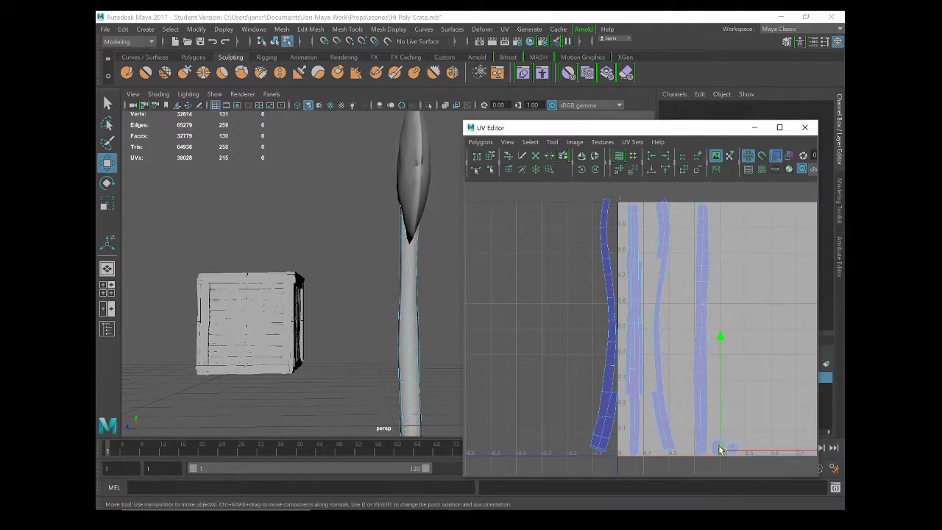
pyautogui.keyDown('alt'); pyautogui.moveTo(429, 219); pyautogui.dragTo(446, 287); pyautogui.keyUp('alt')
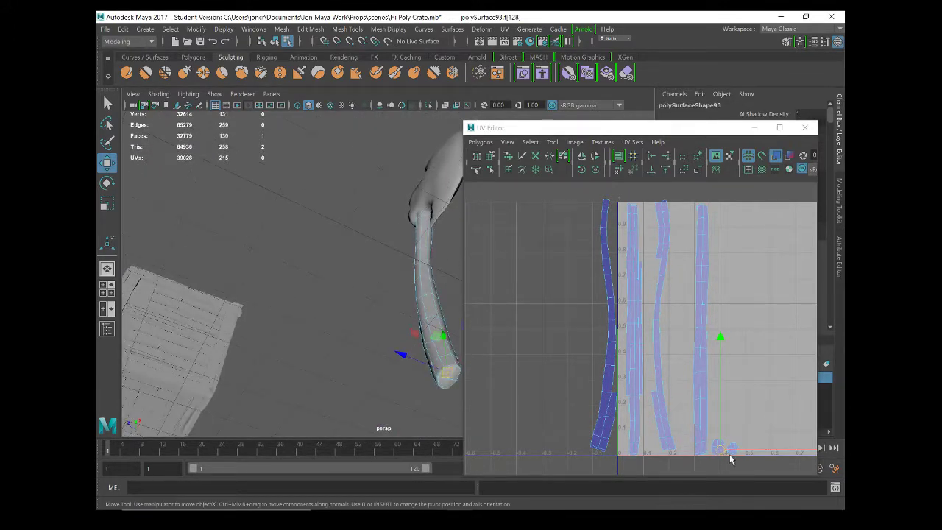
pyautogui.moveTo(734, 389); pyautogui.dragTo(699, 379, button='right')
# Move the top-cap UV shell up beside the fourth strip's upper end and select the remaining bottom-cap shell
pyautogui.click(733, 447)
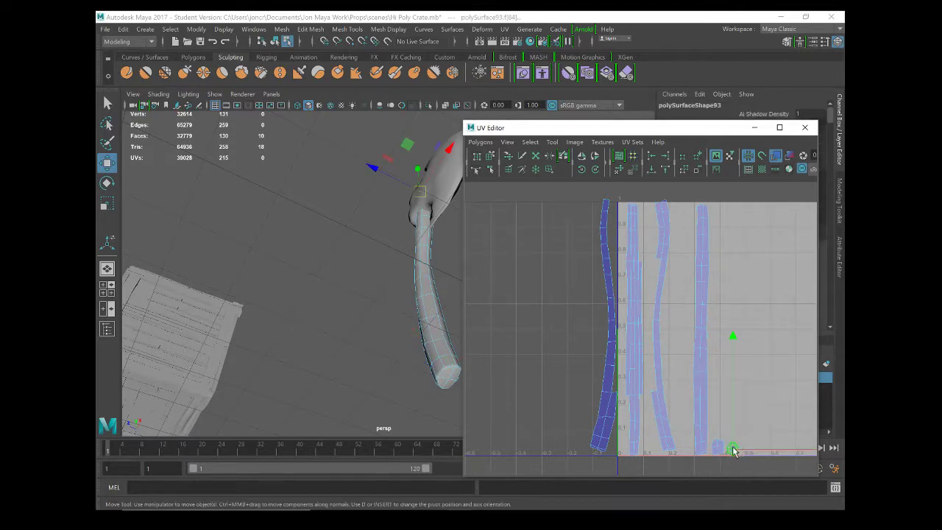
pyautogui.moveTo(734, 450); pyautogui.dragTo(726, 212)
pyautogui.keyDown('alt'); pyautogui.moveTo(752, 286); pyautogui.dragTo(709, 293, button='middle'); pyautogui.keyUp('alt')
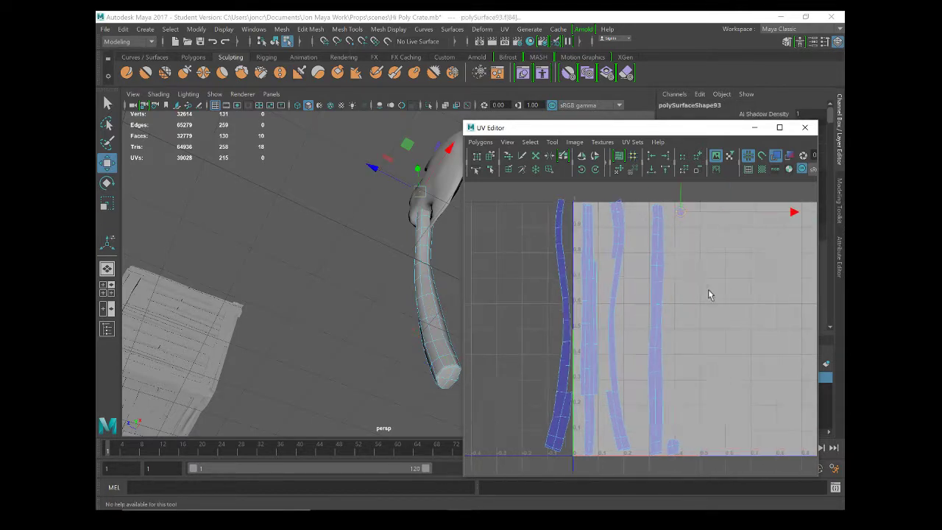
pyautogui.click(678, 446)
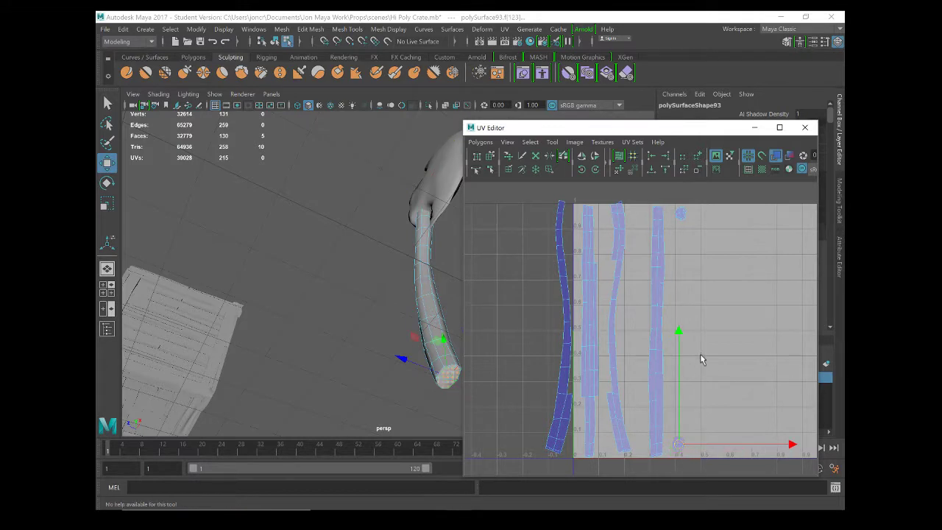
pyautogui.scroll(1, 692, 363)
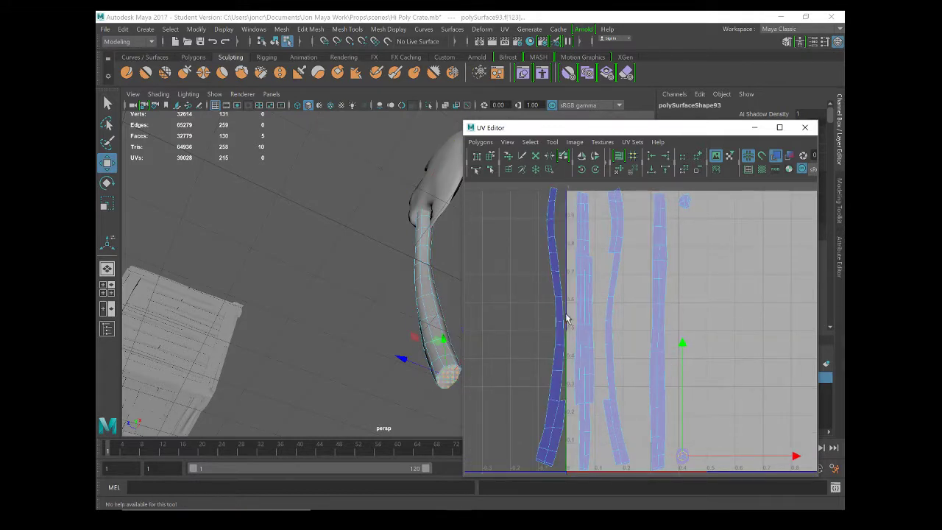
pyautogui.moveTo(572, 309)
pyautogui.keyDown('alt'); pyautogui.mouseDown(button='middle')
pyautogui.moveTo(599, 312)
pyautogui.moveTo(580, 324)
pyautogui.mouseUp(button='middle'); pyautogui.keyUp('alt')
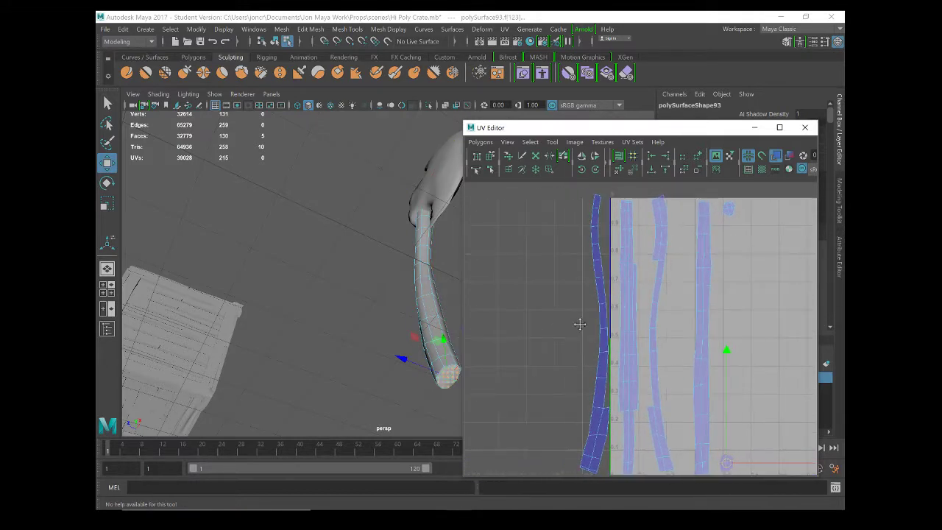
# Examine the handle from all around to compare the order of its sides with the UV strips
pyautogui.keyDown('alt'); pyautogui.moveTo(405, 310); pyautogui.dragTo(455, 352); pyautogui.keyUp('alt')
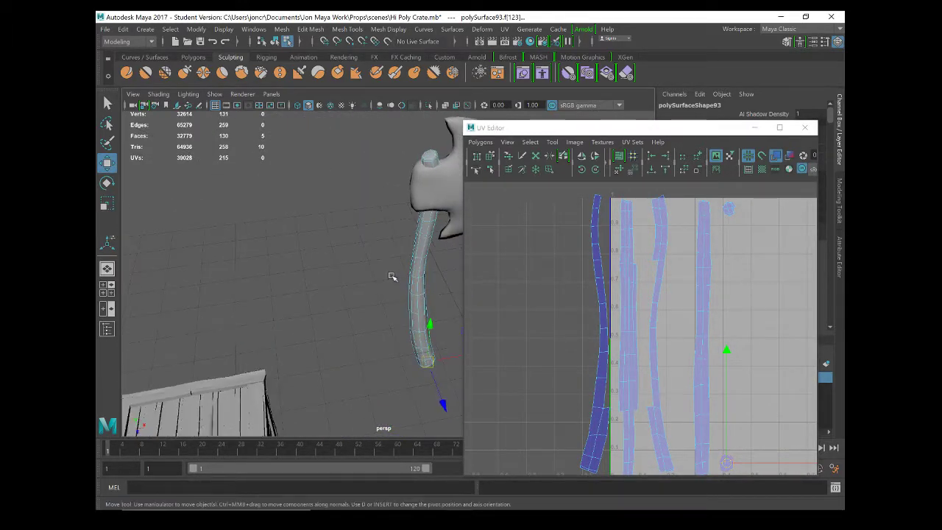
pyautogui.keyDown('alt'); pyautogui.moveTo(391, 276); pyautogui.dragTo(261, 273); pyautogui.keyUp('alt')
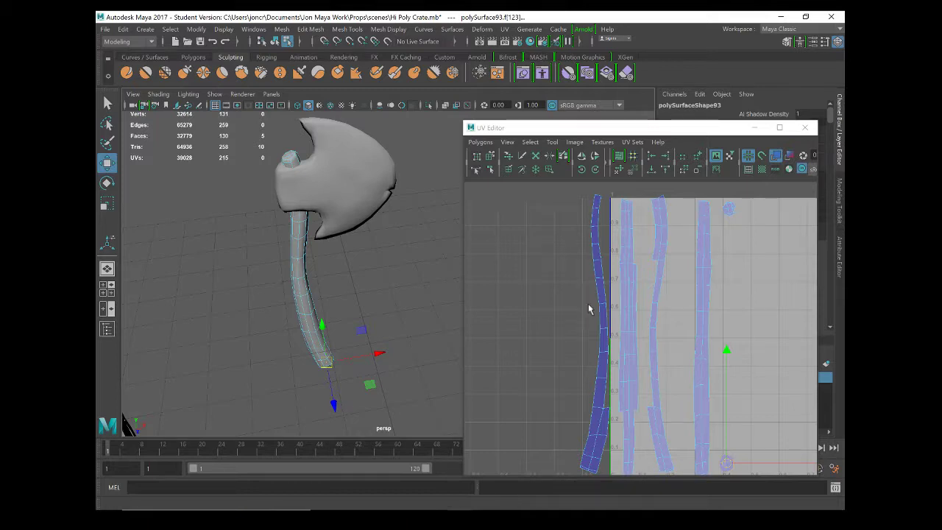
pyautogui.keyDown('alt'); pyautogui.moveTo(358, 316); pyautogui.dragTo(279, 290); pyautogui.keyUp('alt')
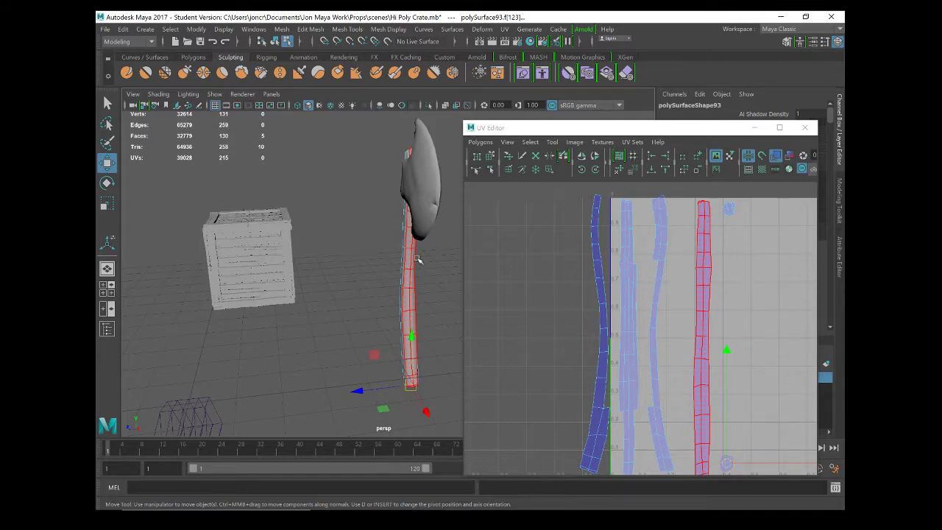
pyautogui.keyDown('alt'); pyautogui.moveTo(419, 260); pyautogui.dragTo(299, 254); pyautogui.keyUp('alt')
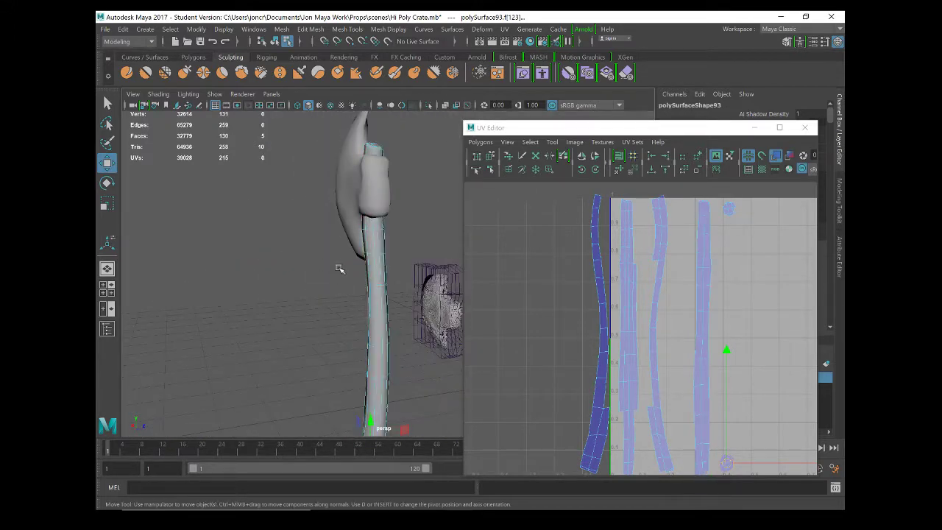
pyautogui.keyDown('alt'); pyautogui.moveTo(340, 269); pyautogui.dragTo(385, 343, button='right'); pyautogui.keyUp('alt')
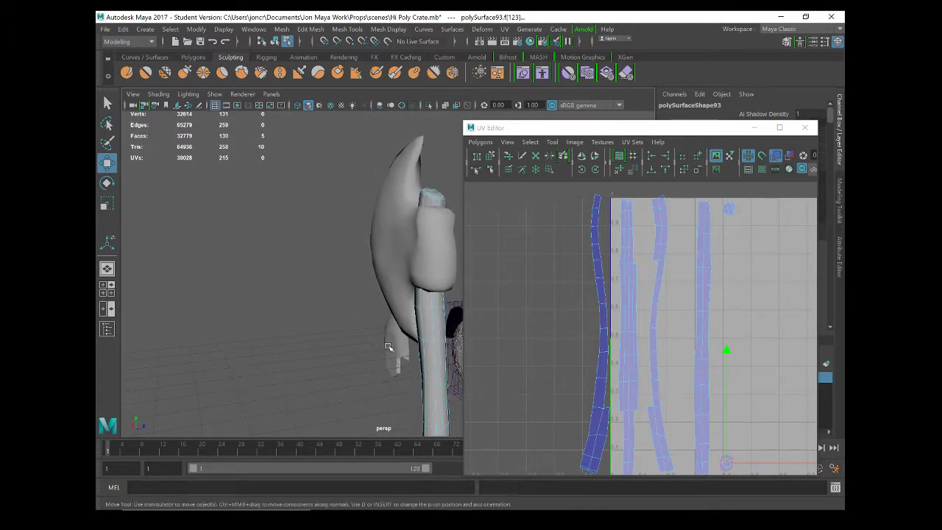
pyautogui.keyDown('alt'); pyautogui.moveTo(395, 359); pyautogui.dragTo(446, 351); pyautogui.keyUp('alt')
pyautogui.click(426, 353)
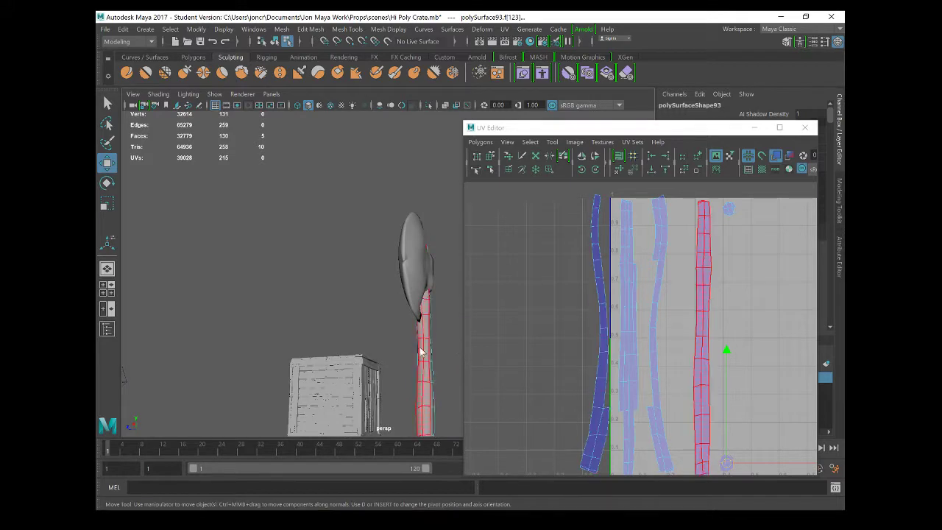
# Switch to edge selection and select the edge loop around the top cap of the handle
pyautogui.moveTo(418, 193); pyautogui.dragTo(413, 167, button='right')
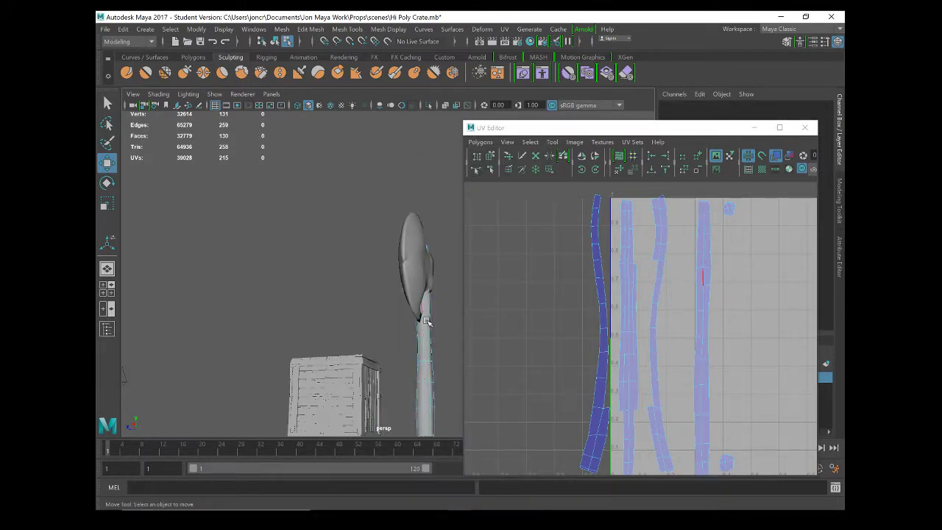
pyautogui.keyDown('alt'); pyautogui.moveTo(446, 352); pyautogui.dragTo(338, 365); pyautogui.keyUp('alt')
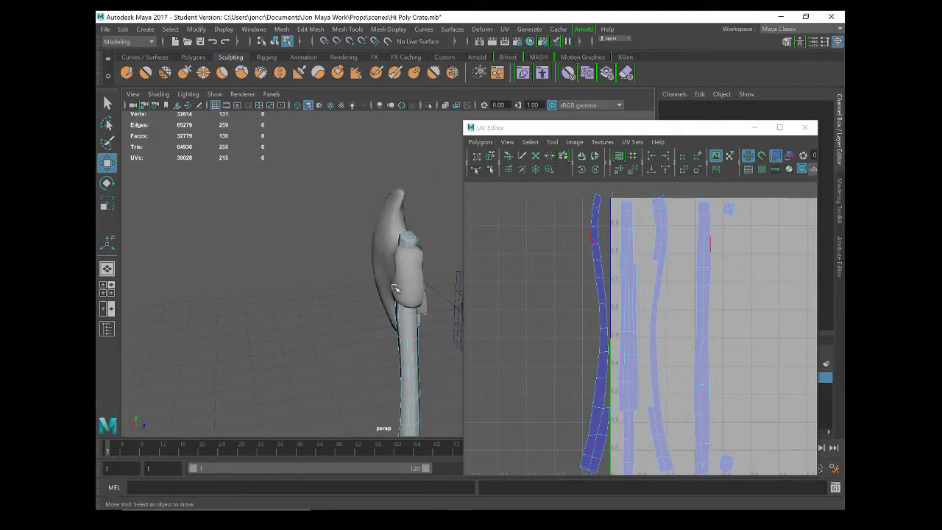
pyautogui.scroll(5, 398, 288)
pyautogui.keyDown('alt'); pyautogui.moveTo(421, 281); pyautogui.dragTo(366, 319, button='middle'); pyautogui.keyUp('alt')
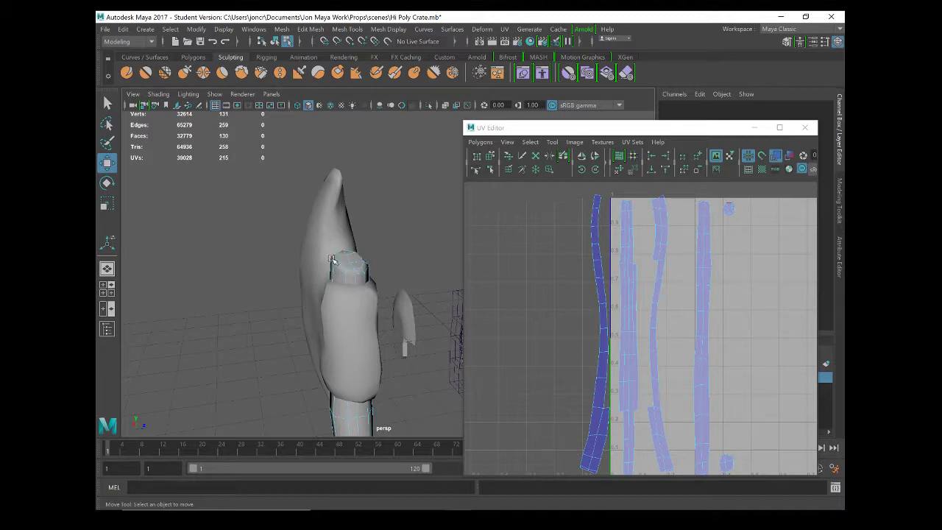
pyautogui.click(338, 271)
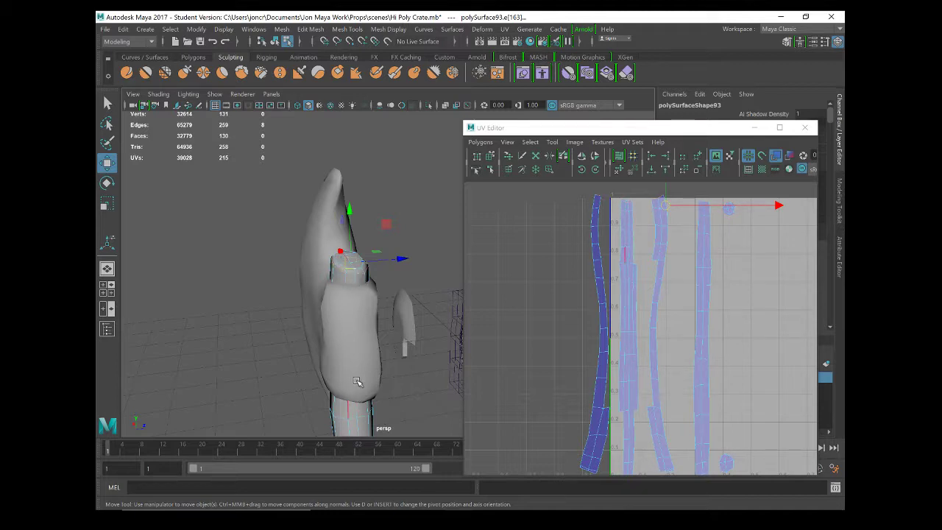
pyautogui.keyDown('alt'); pyautogui.moveTo(372, 353); pyautogui.dragTo(366, 348); pyautogui.keyUp('alt')
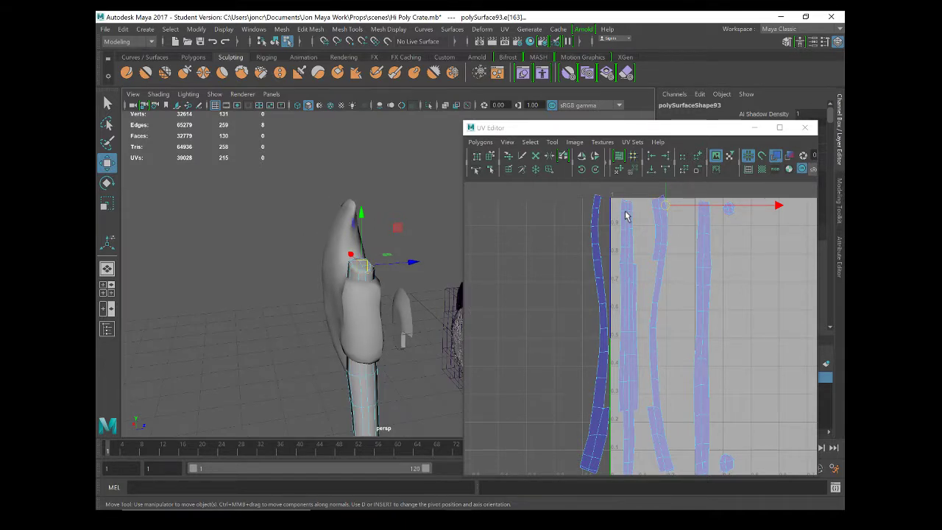
# Select the top-cap UV shell and move it outside the 0–1 square, just above the second strip
pyautogui.scroll(1, 624, 218)
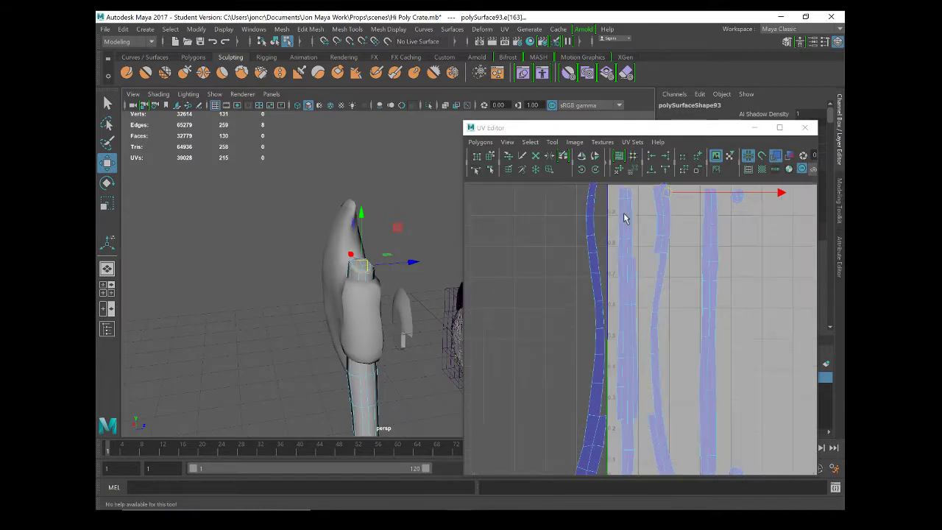
pyautogui.scroll(5, 336, 279)
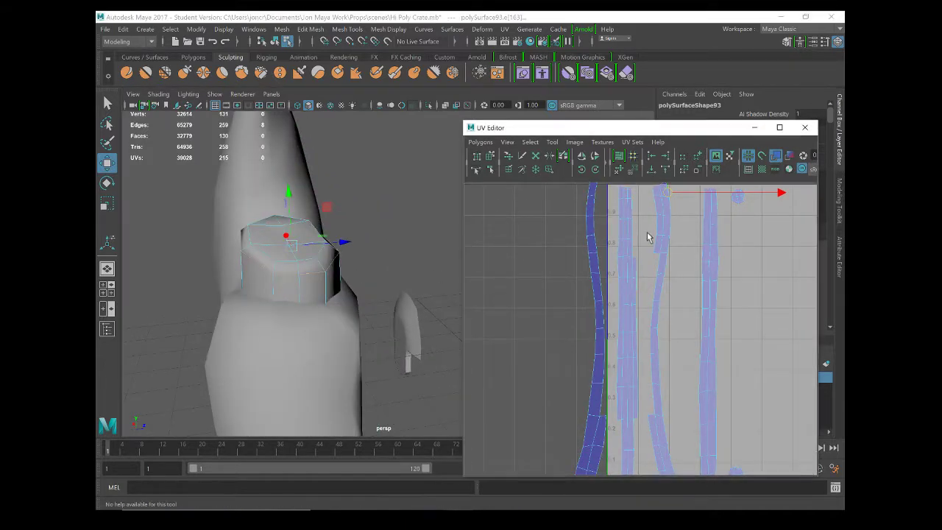
pyautogui.keyDown('alt'); pyautogui.moveTo(648, 238); pyautogui.dragTo(648, 289, button='middle'); pyautogui.keyUp('alt')
pyautogui.scroll(3, 646, 269)
pyautogui.keyDown('alt'); pyautogui.moveTo(648, 244); pyautogui.dragTo(650, 284, button='middle'); pyautogui.keyUp('alt')
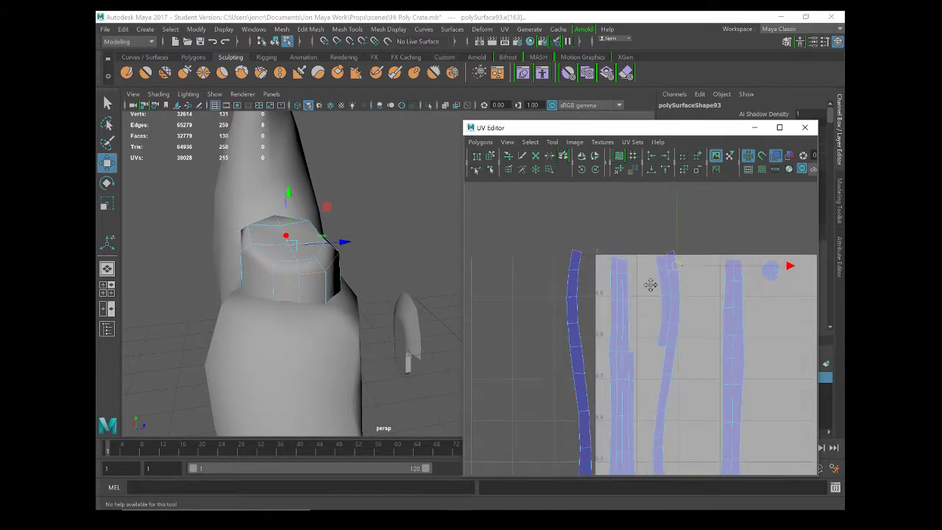
pyautogui.scroll(1, 643, 282)
pyautogui.scroll(1, 642, 282)
pyautogui.keyDown('alt'); pyautogui.moveTo(654, 232); pyautogui.dragTo(619, 261, button='middle'); pyautogui.keyUp('alt')
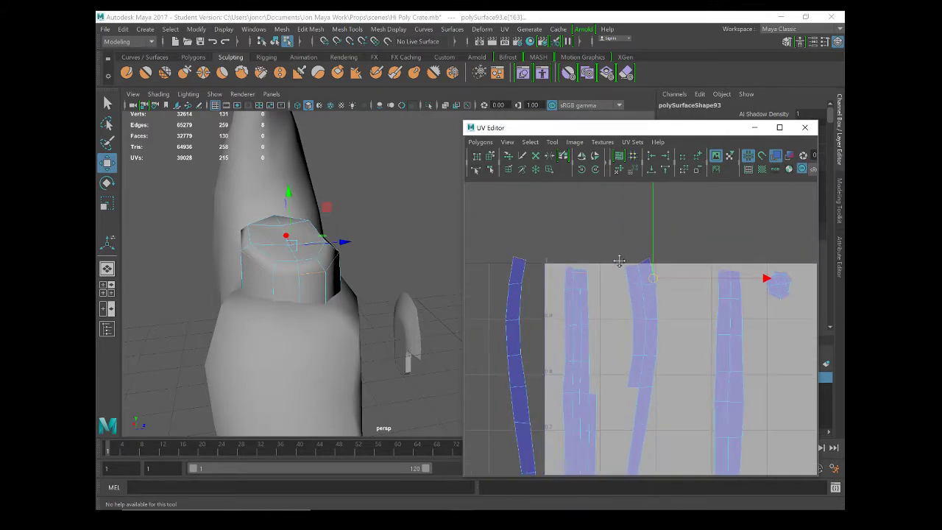
pyautogui.moveTo(777, 287); pyautogui.dragTo(731, 270, button='right')
pyautogui.click(786, 291)
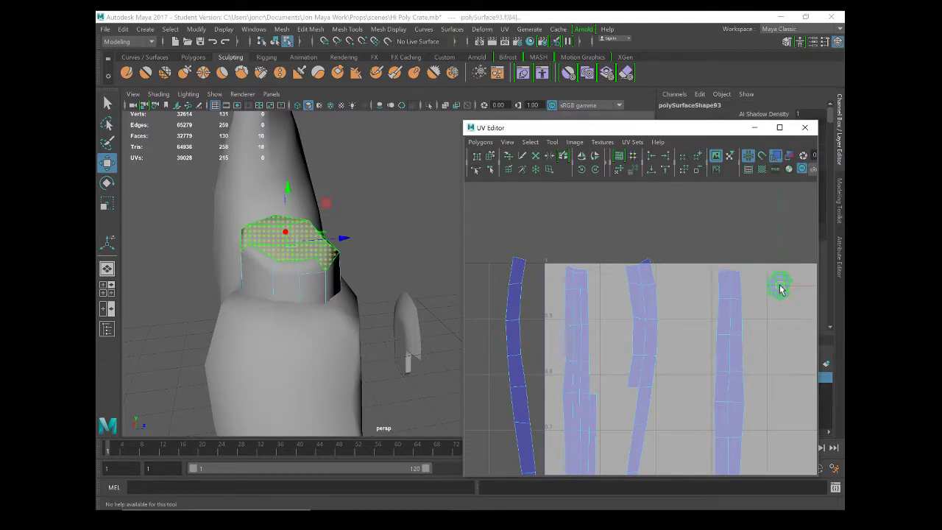
pyautogui.moveTo(782, 289); pyautogui.dragTo(594, 228)
# Check which faces of the second strip border the top cap on the handle
pyautogui.keyDown('alt'); pyautogui.moveTo(308, 274); pyautogui.dragTo(269, 286); pyautogui.keyUp('alt')
pyautogui.click(257, 403)
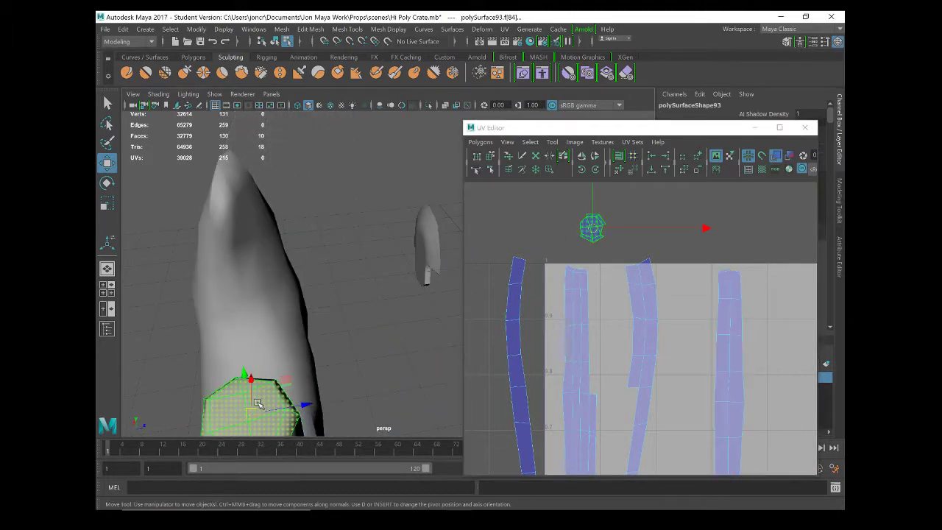
pyautogui.keyDown('alt'); pyautogui.moveTo(285, 364); pyautogui.dragTo(326, 299); pyautogui.keyUp('alt')
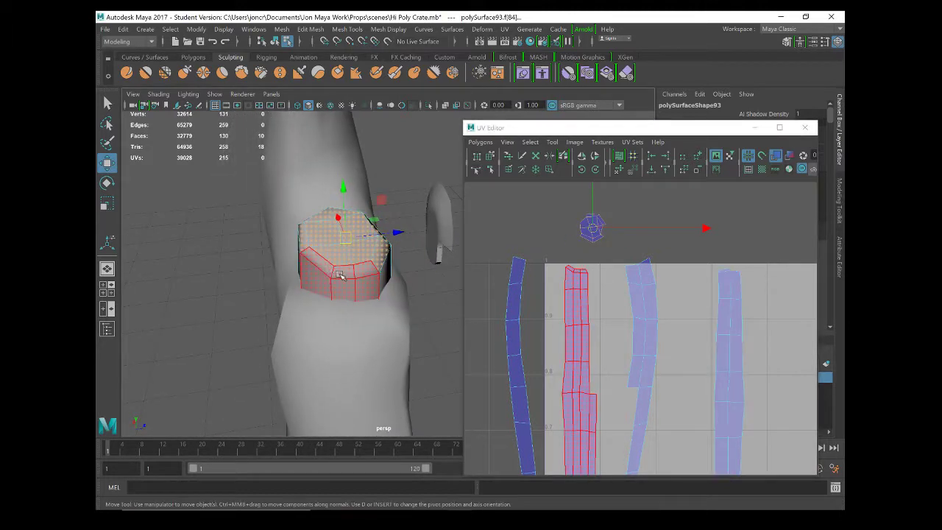
pyautogui.moveTo(580, 275); pyautogui.dragTo(581, 301, button='right')
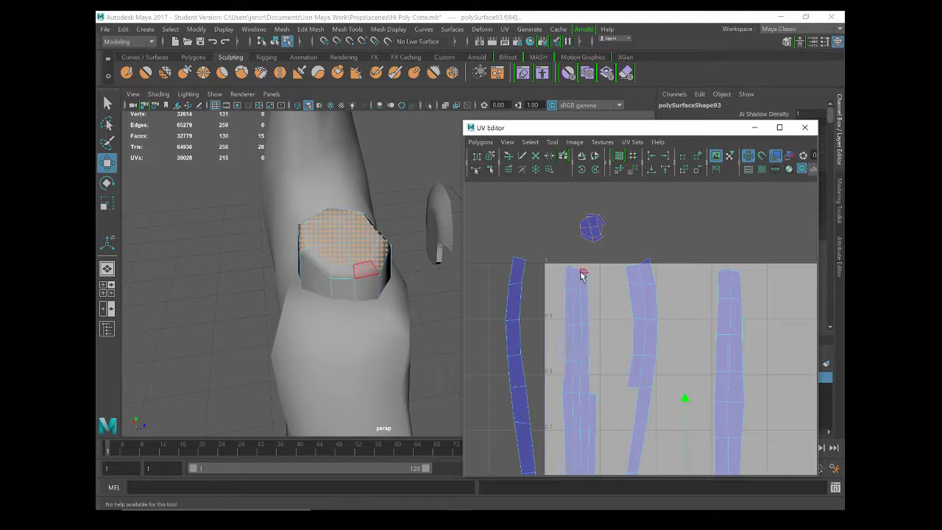
# Reselect the top-cap UV shell and rotate it about 180 degrees above the second strip
pyautogui.moveTo(597, 223); pyautogui.dragTo(610, 233, button='right')
pyautogui.click(595, 234)
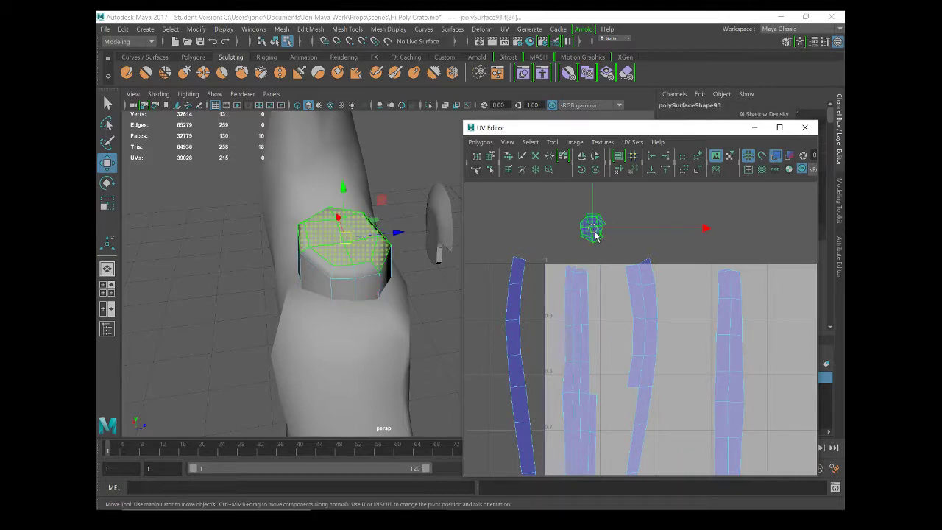
pyautogui.press('r')
pyautogui.press('e')
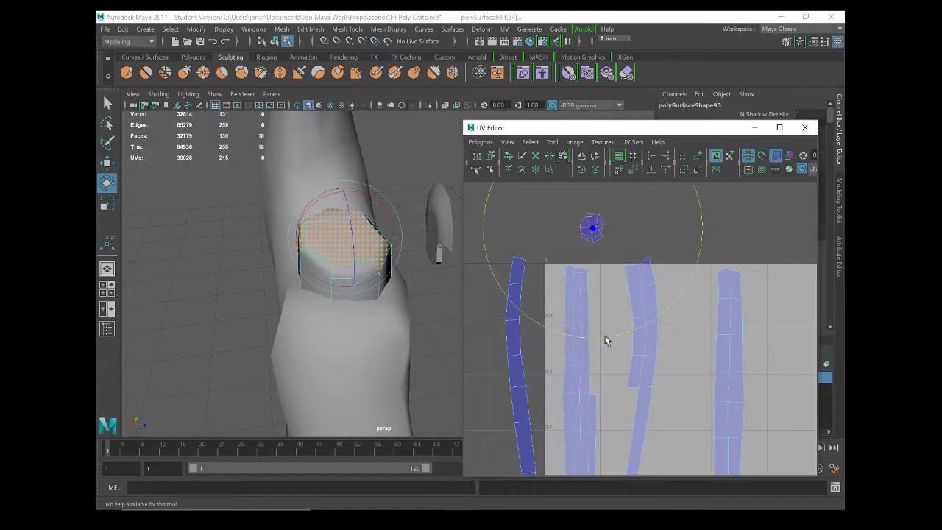
pyautogui.moveTo(605, 339); pyautogui.dragTo(602, 162)
pyautogui.scroll(3, 571, 272)
pyautogui.scroll(-2, 596, 295)
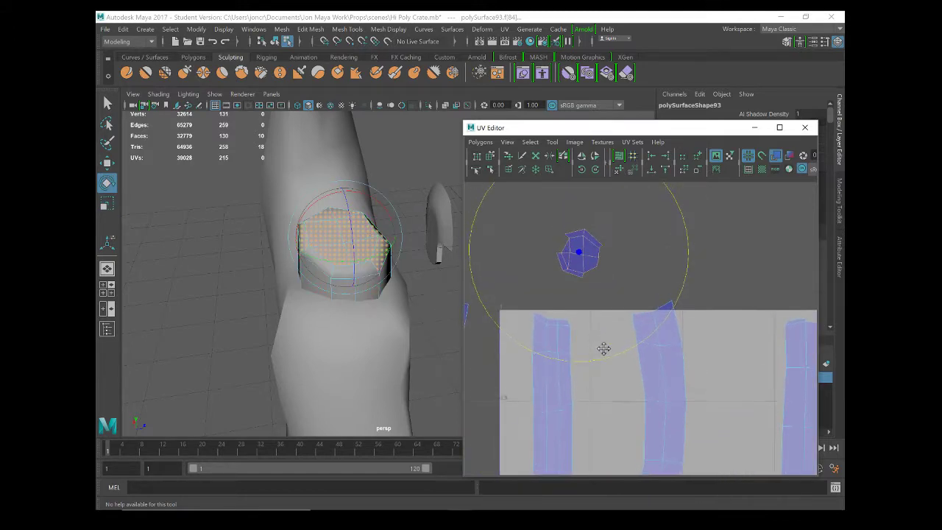
# Cut the second strip's UVs along the three edges beneath its top row of faces
pyautogui.click(549, 351)
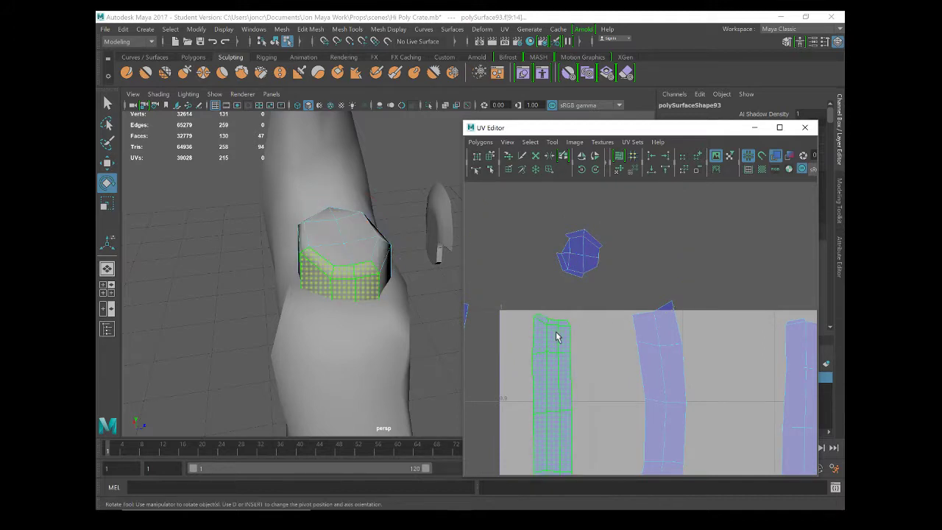
pyautogui.moveTo(557, 337); pyautogui.dragTo(560, 309, button='right')
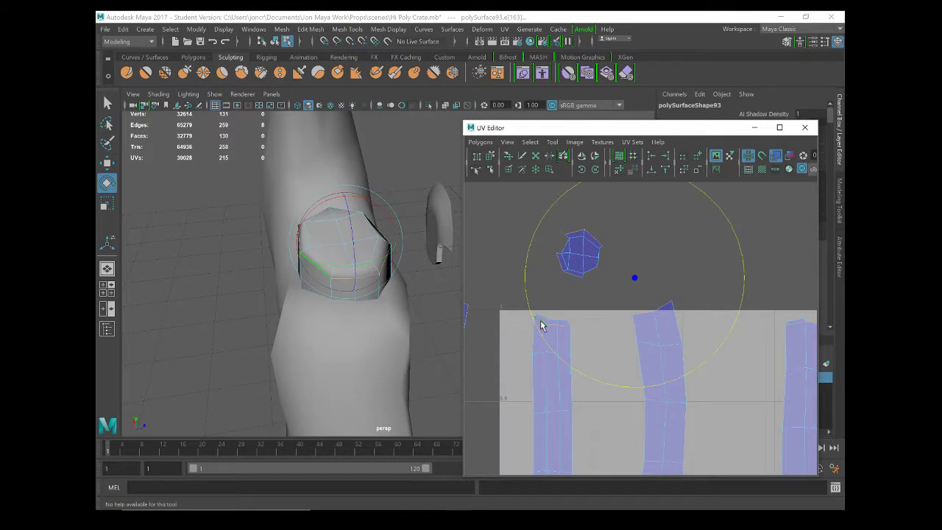
pyautogui.click(540, 321)
pyautogui.press('w')
pyautogui.keyDown('shift'); pyautogui.click(558, 328); pyautogui.keyUp('shift')
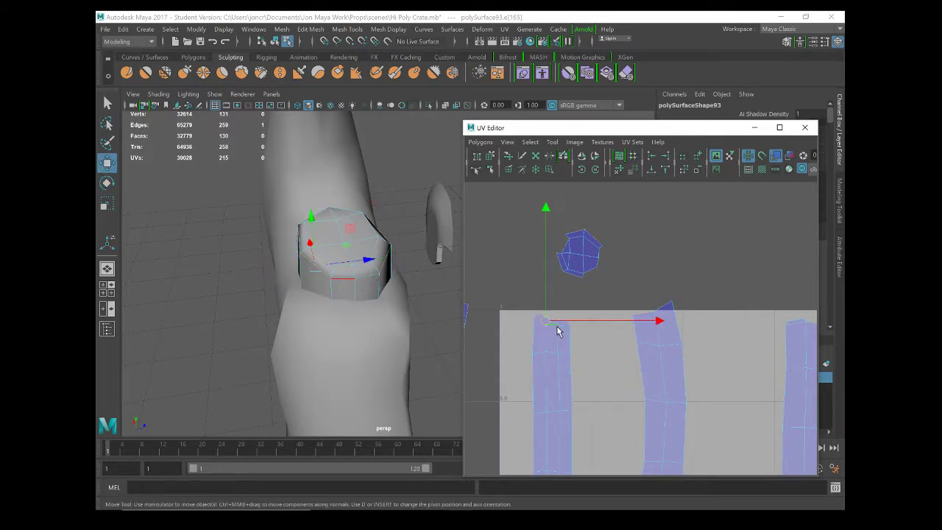
pyautogui.keyDown('shift'); pyautogui.click(564, 328); pyautogui.keyUp('shift')
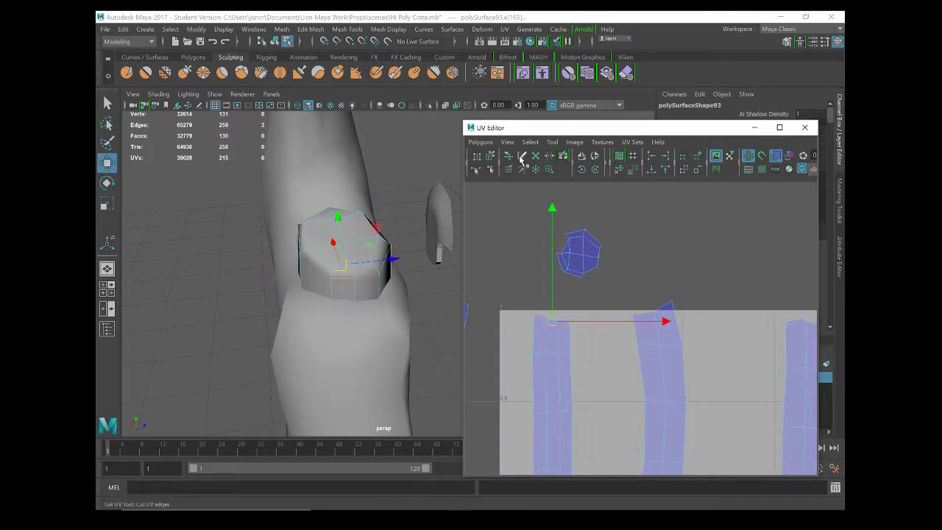
pyautogui.click(522, 157)
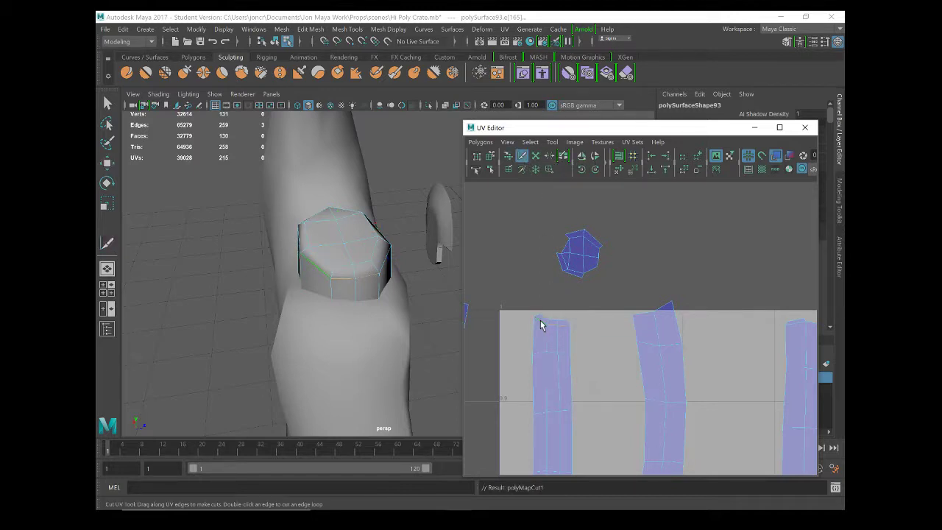
# Select the detached three-face row as a shell and move it outside the 0–1 square, beside the top cap's lower-right border
pyautogui.scroll(5, 597, 332)
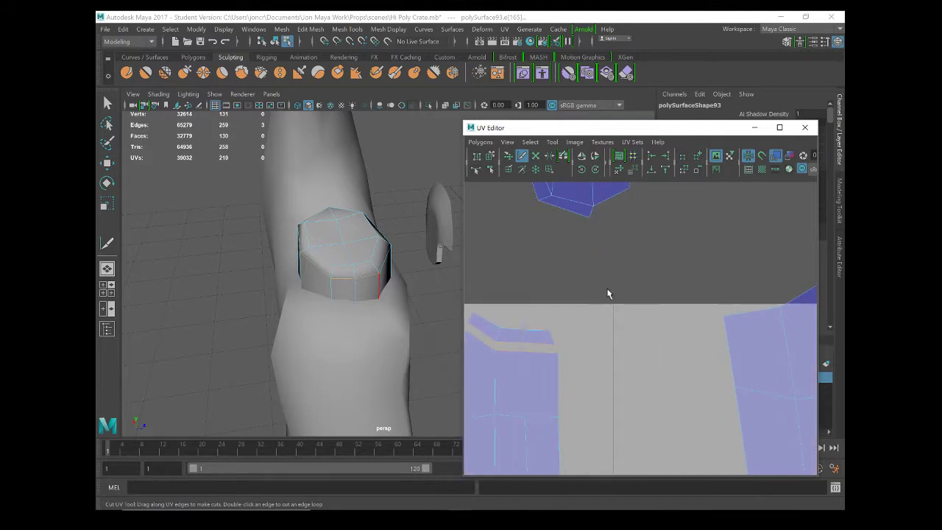
pyautogui.keyDown('alt'); pyautogui.moveTo(608, 294); pyautogui.dragTo(650, 322, button='middle'); pyautogui.keyUp('alt')
pyautogui.moveTo(589, 363); pyautogui.dragTo(567, 365)
pyautogui.moveTo(565, 364)
pyautogui.mouseDown(button='right')
pyautogui.moveTo(536, 352)
pyautogui.moveTo(551, 381)
pyautogui.moveTo(551, 373)
pyautogui.moveTo(564, 383)
pyautogui.moveTo(528, 355)
pyautogui.mouseUp(button='right')
pyautogui.press('w')
pyautogui.click(553, 366)
pyautogui.moveTo(553, 366); pyautogui.dragTo(701, 269)
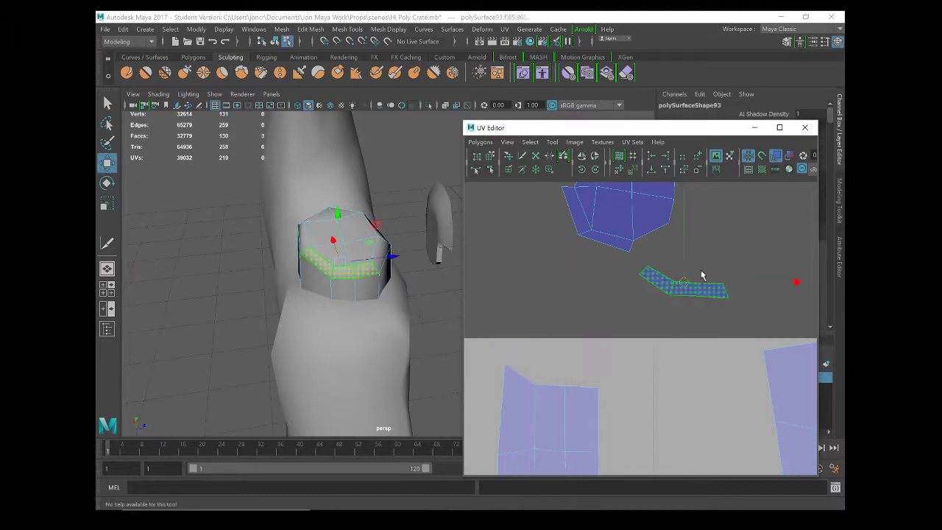
pyautogui.keyDown('alt'); pyautogui.moveTo(699, 276); pyautogui.dragTo(668, 369, button='middle'); pyautogui.keyUp('alt')
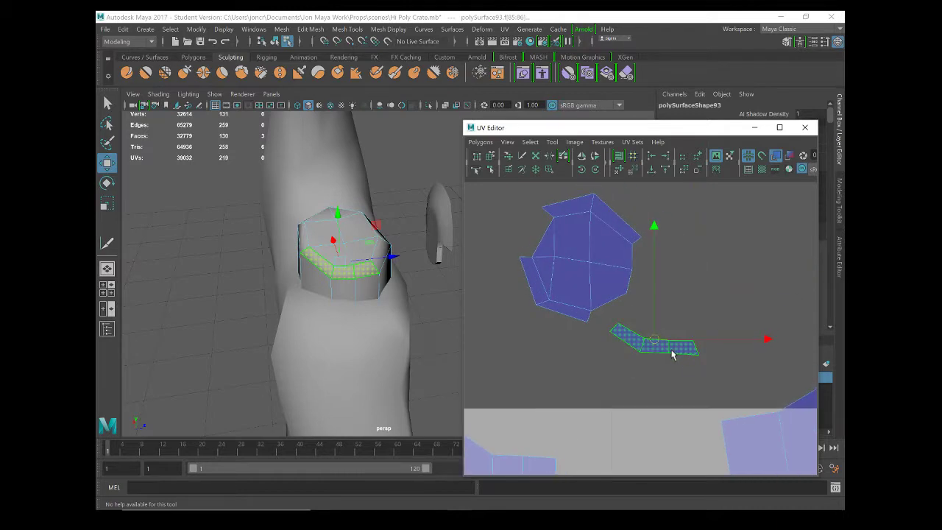
pyautogui.moveTo(653, 341)
pyautogui.mouseDown()
pyautogui.moveTo(662, 311)
pyautogui.moveTo(664, 331)
pyautogui.mouseUp()
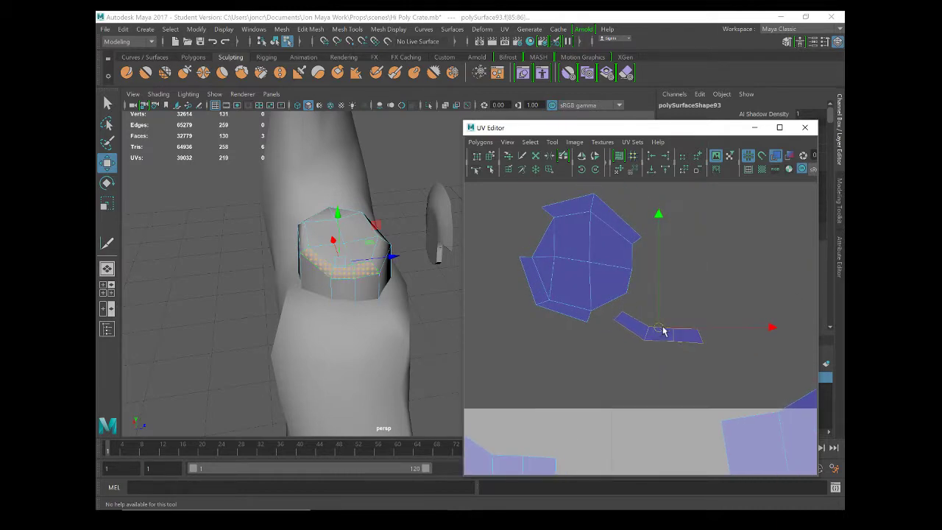
# Rotate the detached row about 70 degrees counterclockwise and move it alongside the cap's lower-right border
pyautogui.press('r')
pyautogui.press('e')
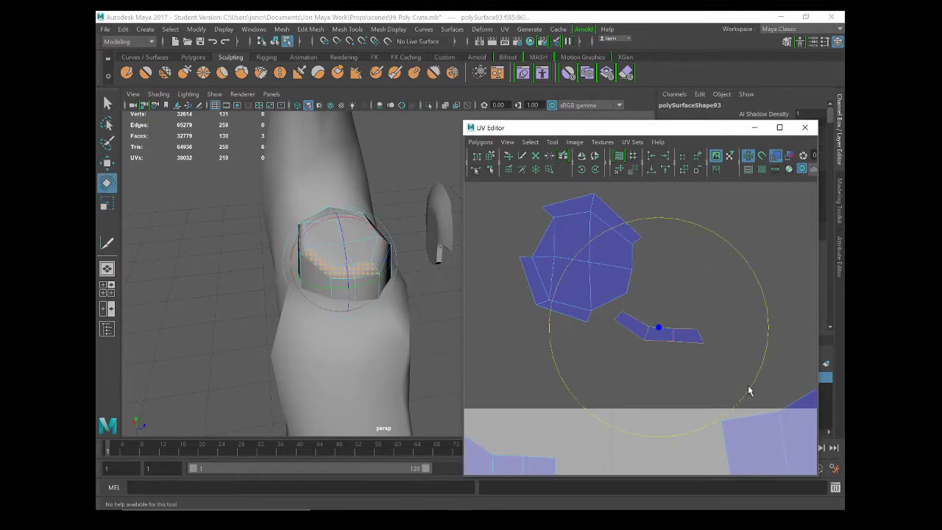
pyautogui.moveTo(758, 380); pyautogui.dragTo(761, 202)
pyautogui.press('w')
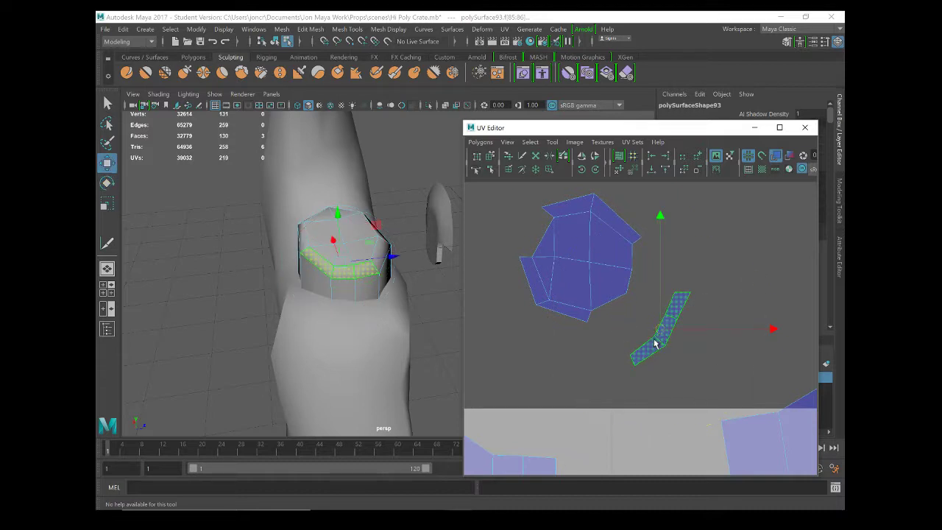
pyautogui.moveTo(662, 332); pyautogui.dragTo(647, 298)
# Check which border edges of the cap correspond to the inner edges of the detached row
pyautogui.moveTo(629, 331); pyautogui.dragTo(627, 303, button='right')
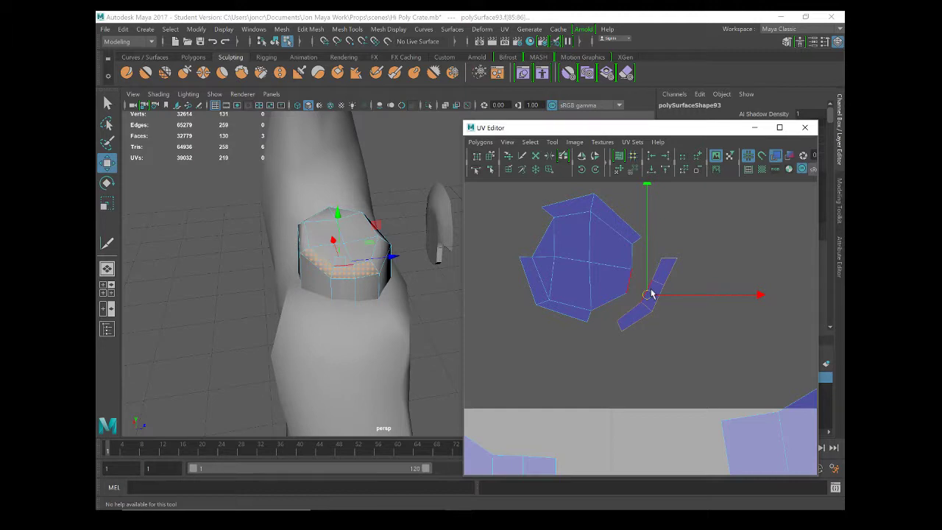
pyautogui.click(632, 317)
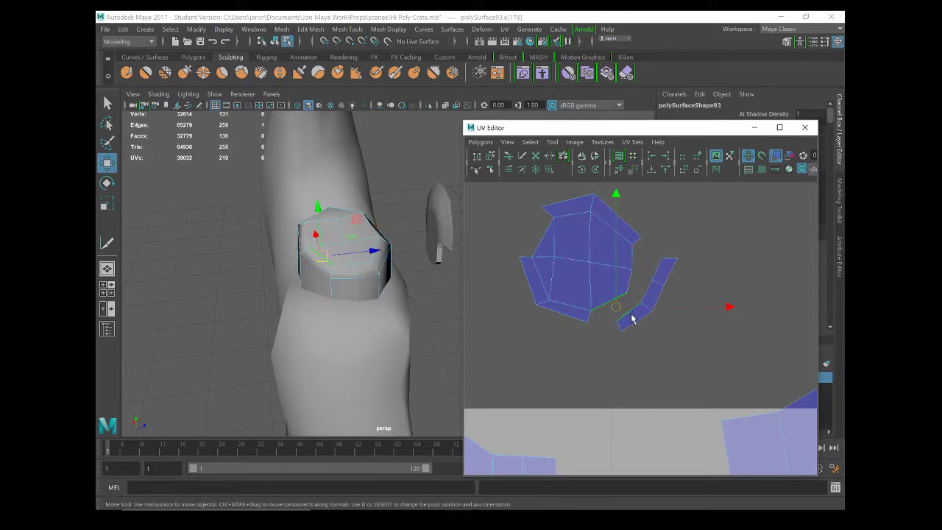
pyautogui.click(658, 279)
pyautogui.click(658, 280)
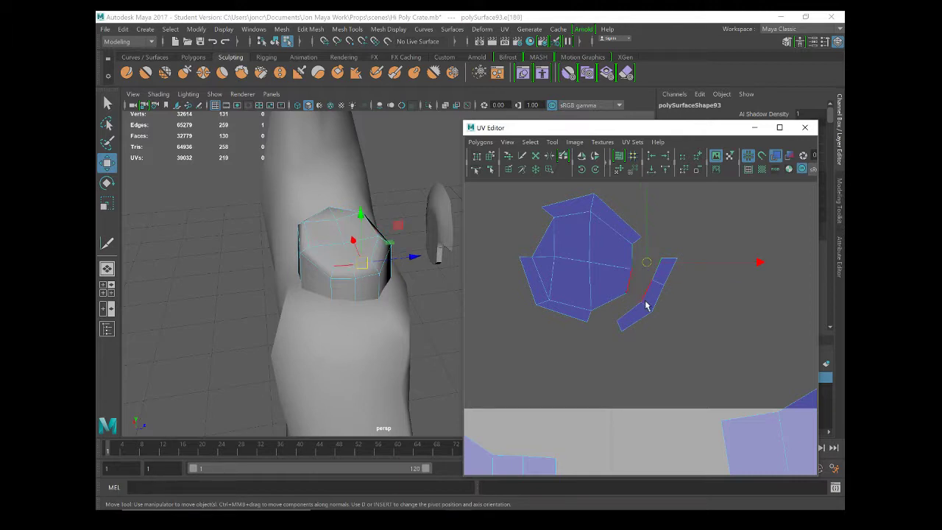
# Nudge the inner division of the detached row to straighten its bend, then shift the whole row closer to the cap
pyautogui.click(648, 308)
pyautogui.press('r')
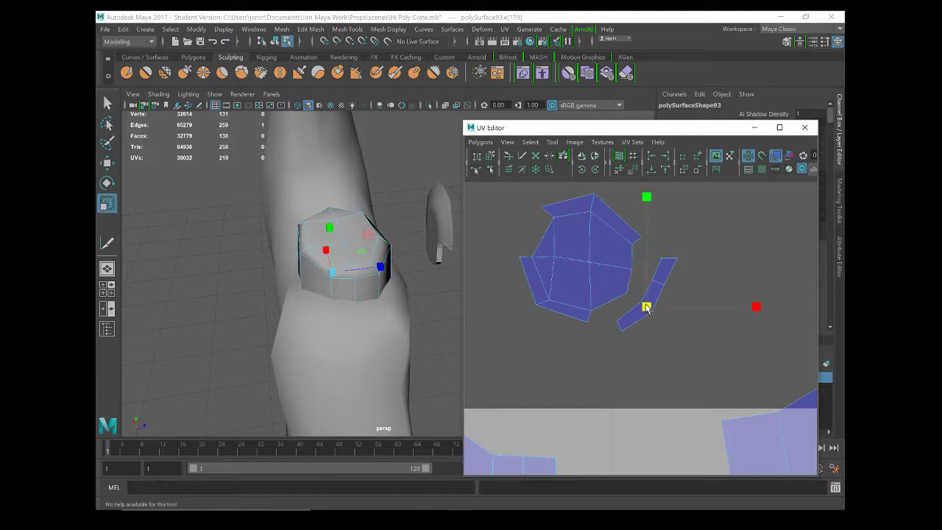
pyautogui.press('e')
pyautogui.press('w')
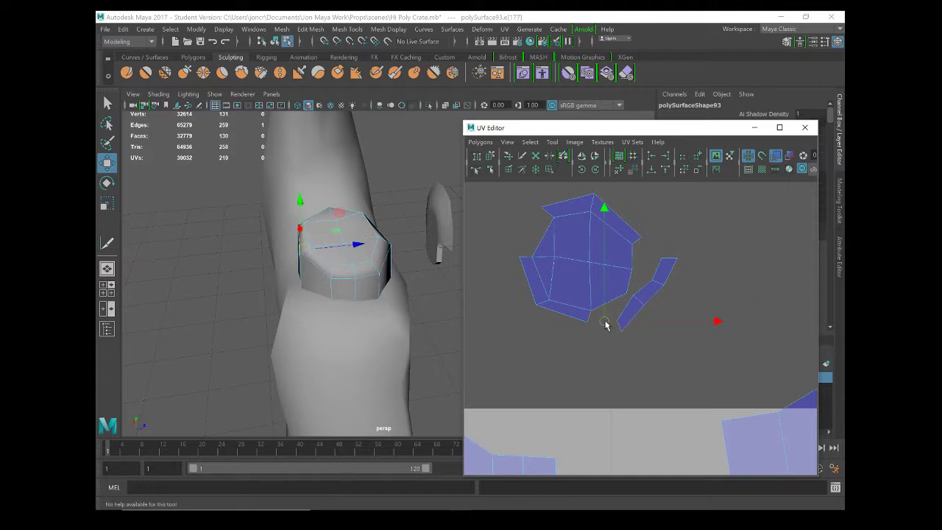
pyautogui.click(622, 329)
pyautogui.keyDown('ctrl'); pyautogui.moveTo(626, 339); pyautogui.dragTo(581, 315, button='right'); pyautogui.keyUp('ctrl')
pyautogui.moveTo(635, 296); pyautogui.dragTo(639, 301)
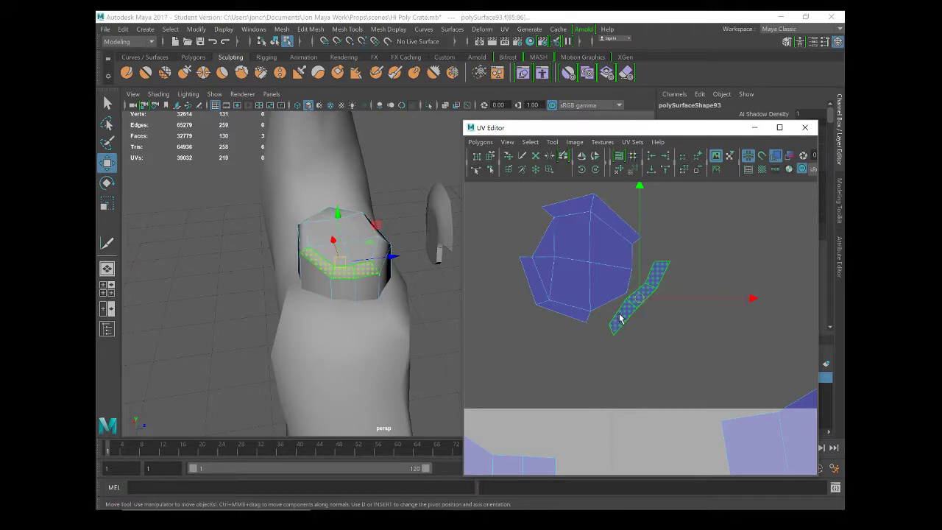
# Move and sew the lowest inner edge of the detached row to its matching border edge on the cap
pyautogui.moveTo(619, 318); pyautogui.dragTo(572, 296, button='right')
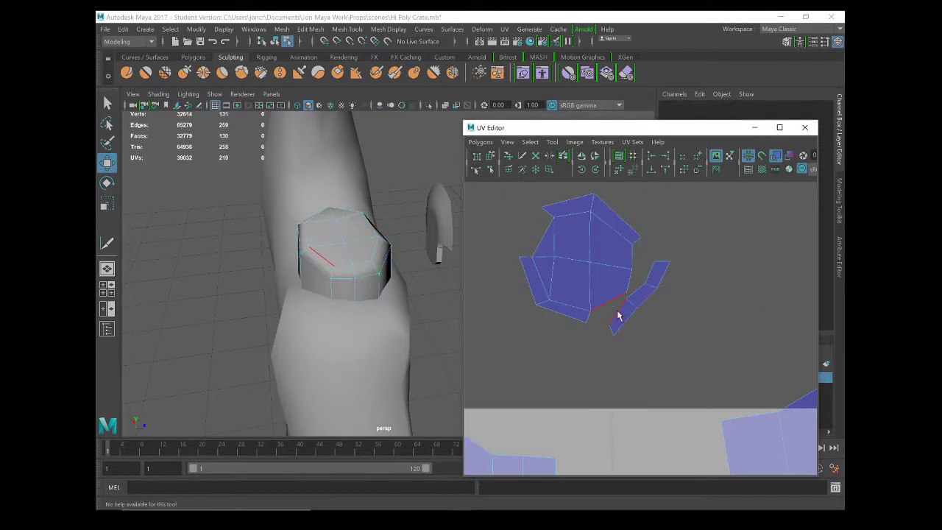
pyautogui.click(618, 316)
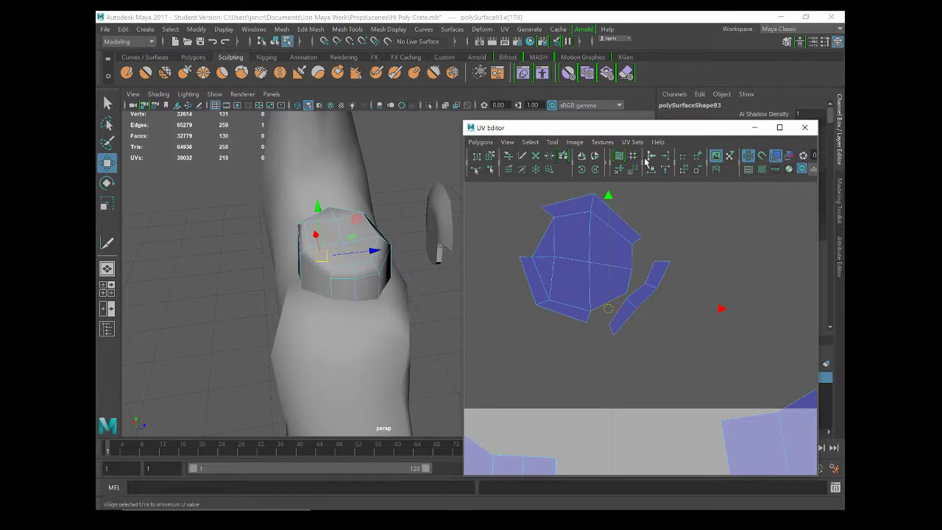
pyautogui.click(480, 141)
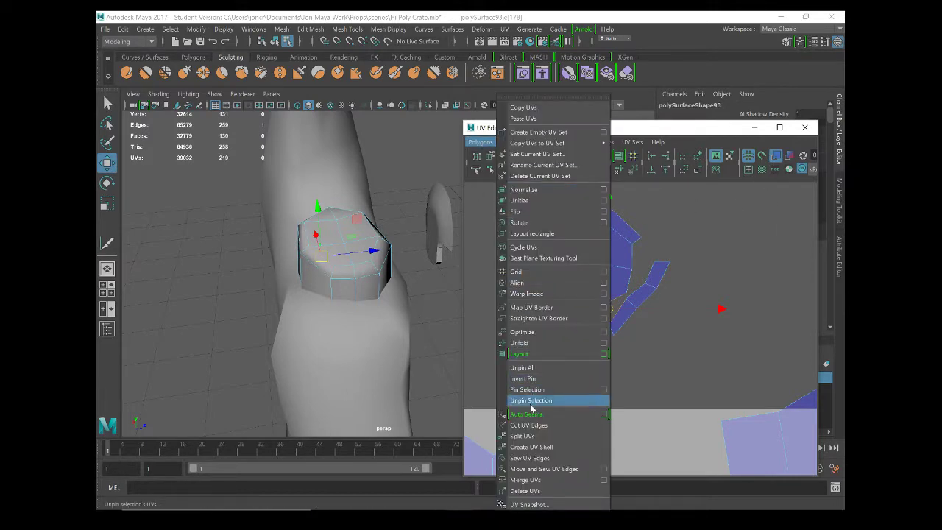
pyautogui.click(545, 469)
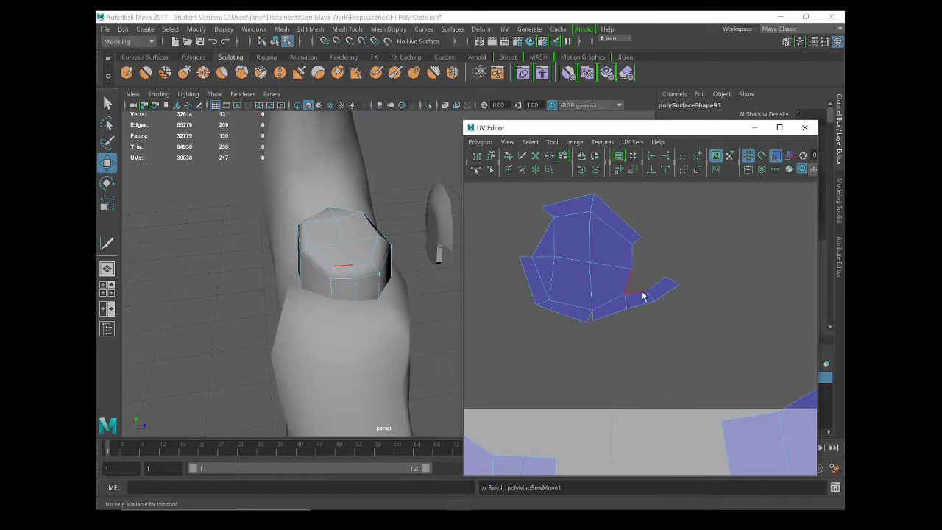
# Move and sew the row's two remaining inner edges to the cap's border
pyautogui.click(643, 297)
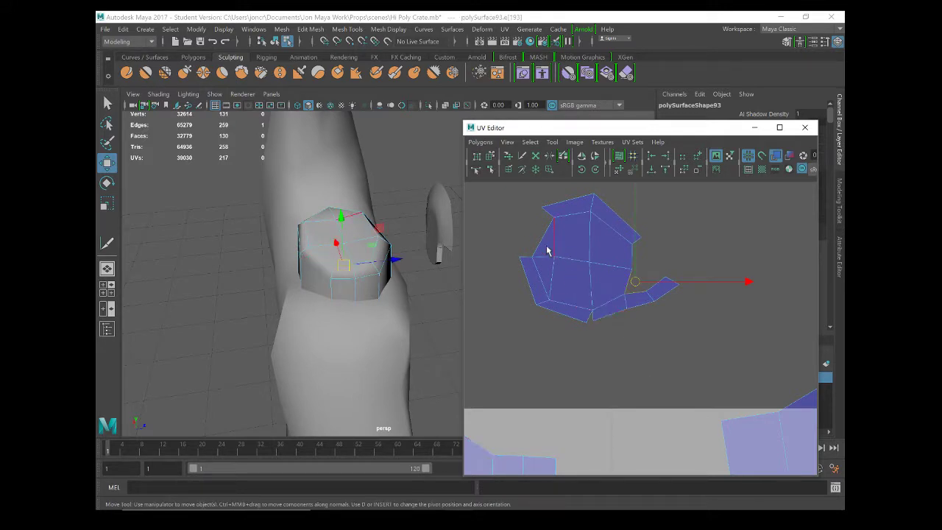
pyautogui.press('g')
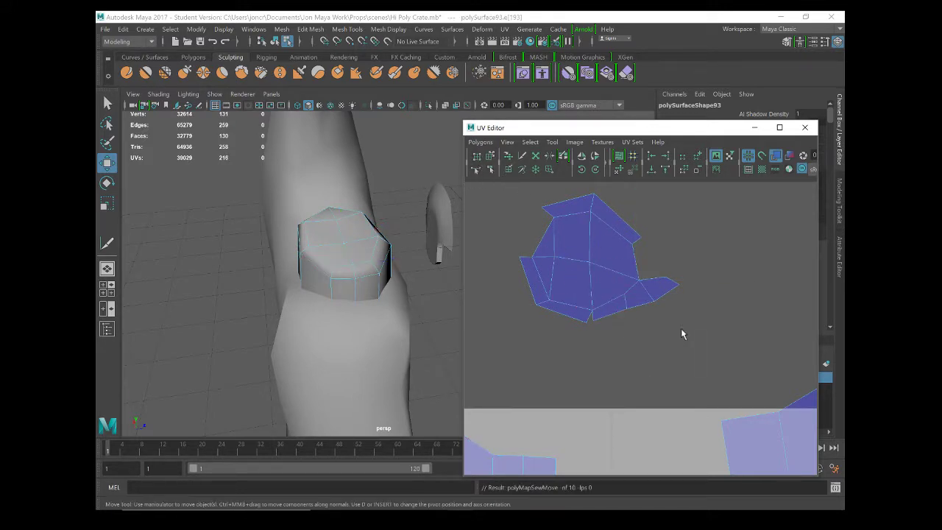
pyautogui.click(656, 277)
pyautogui.click(710, 339)
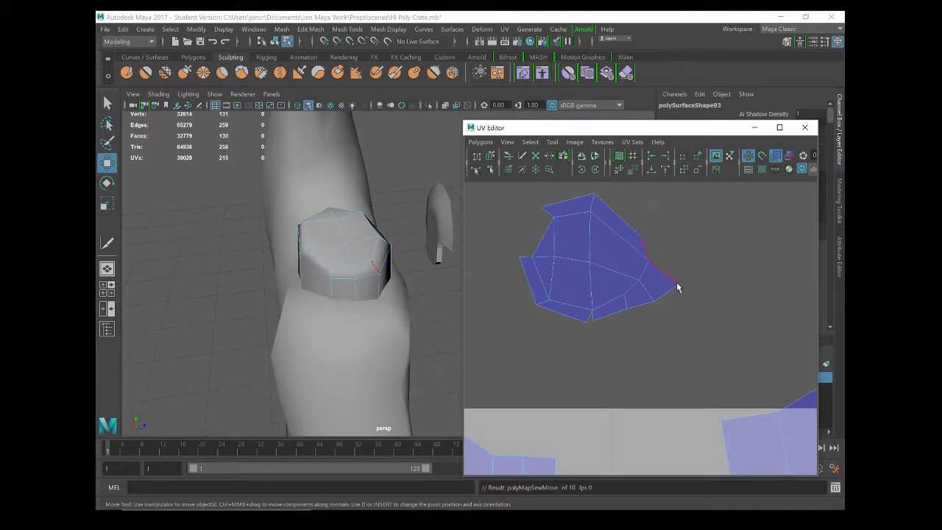
# Move the two vertices along the newly sewn seam inward to restore the cap's rounded outline
pyautogui.moveTo(646, 274); pyautogui.dragTo(614, 269, button='right')
pyautogui.click(638, 280)
pyautogui.moveTo(638, 280); pyautogui.dragTo(629, 281)
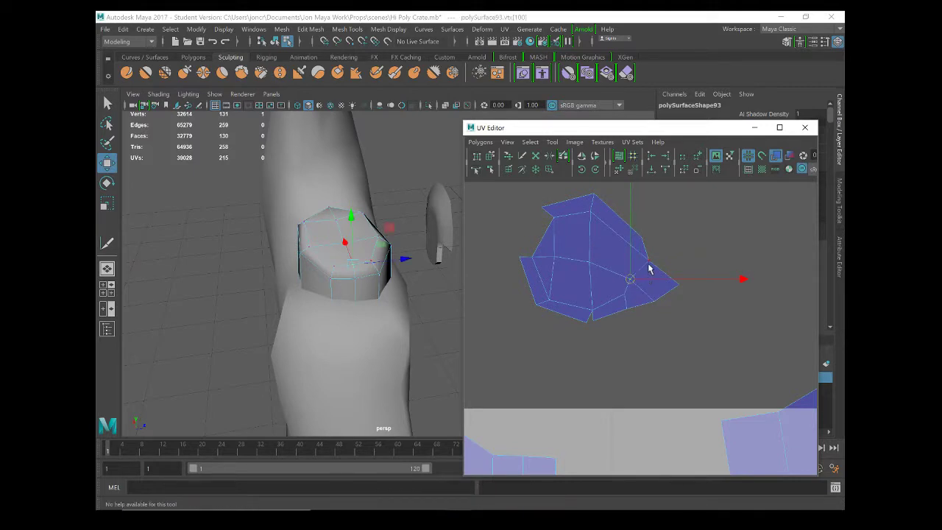
pyautogui.doubleClick(649, 263)
pyautogui.moveTo(651, 263); pyautogui.dragTo(620, 264, button='right')
pyautogui.click(648, 263)
pyautogui.moveTo(647, 262); pyautogui.dragTo(631, 251)
# Move the protruding outer corner vertex of the sewn row up and inward to square off its end face
pyautogui.click(640, 239)
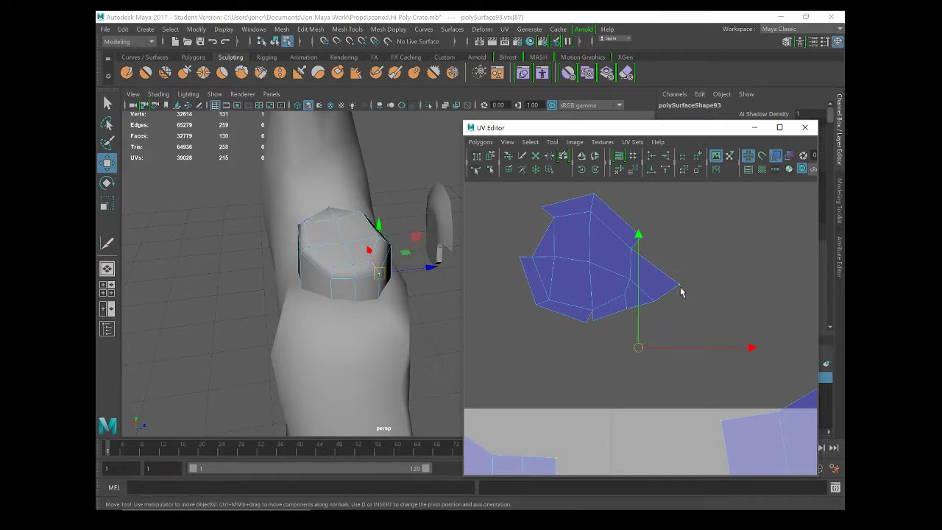
pyautogui.moveTo(638, 354); pyautogui.dragTo(616, 316)
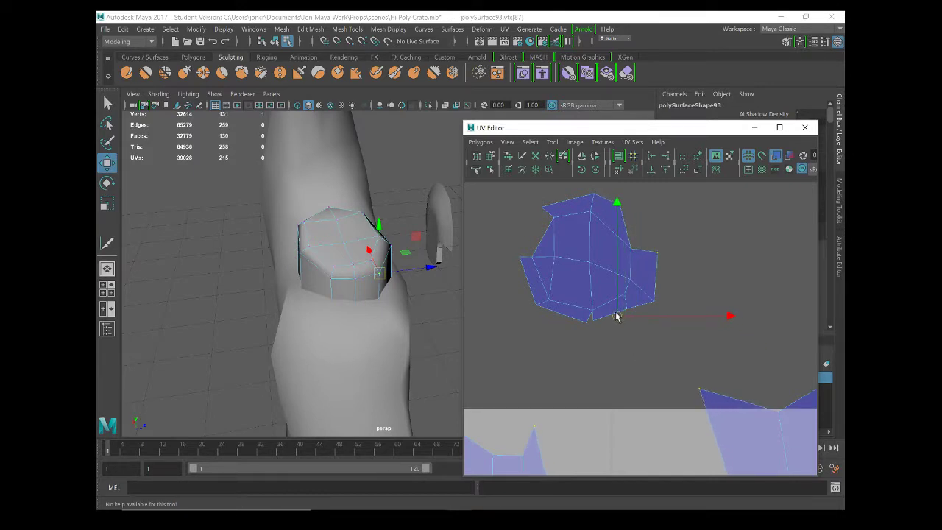
pyautogui.click(659, 315)
# Select the whole top-cap UV shell and shift it slightly to the right above the strips
pyautogui.scroll(-4, 659, 315)
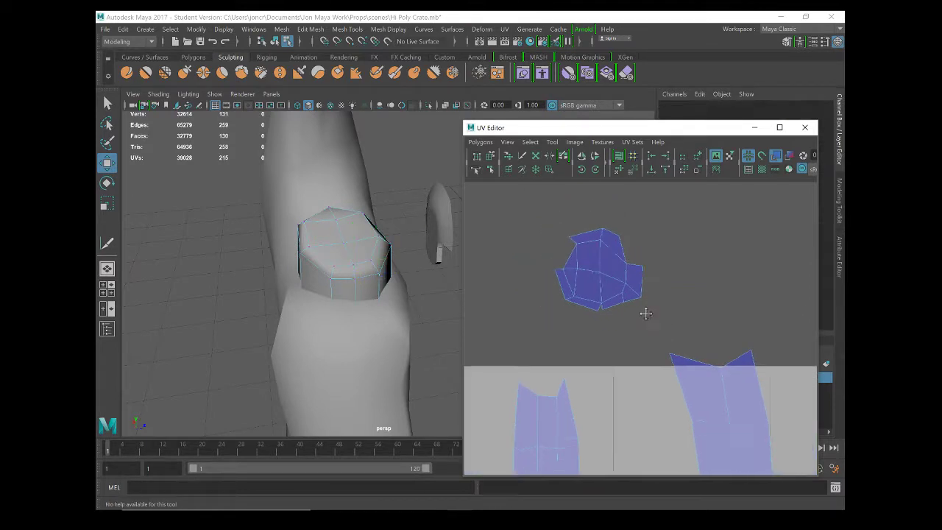
pyautogui.click(565, 260)
pyautogui.rightClick(558, 259)
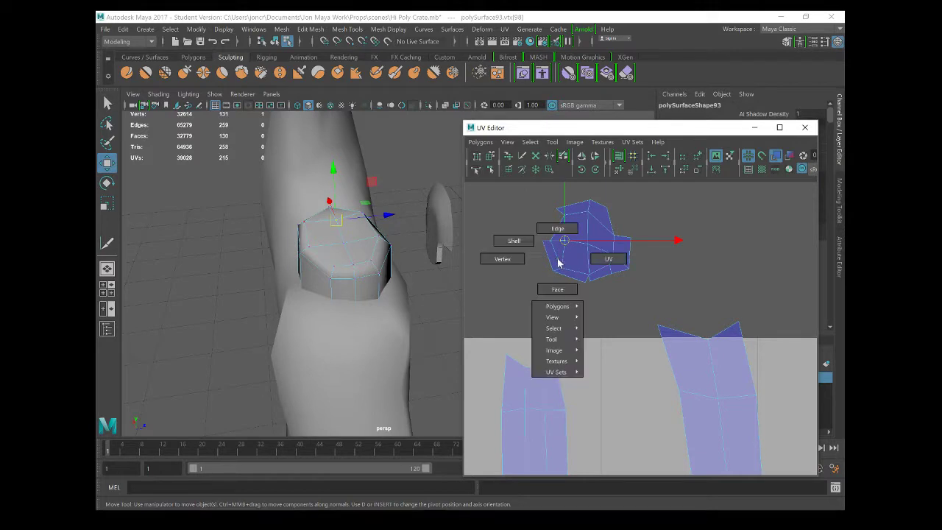
pyautogui.moveTo(557, 262); pyautogui.dragTo(514, 242, button='right')
pyautogui.click(587, 255)
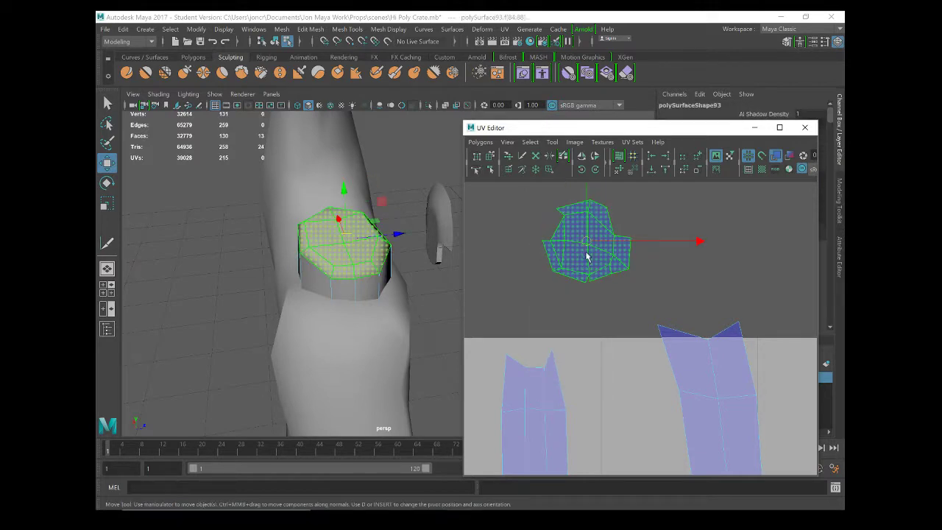
pyautogui.click(571, 292)
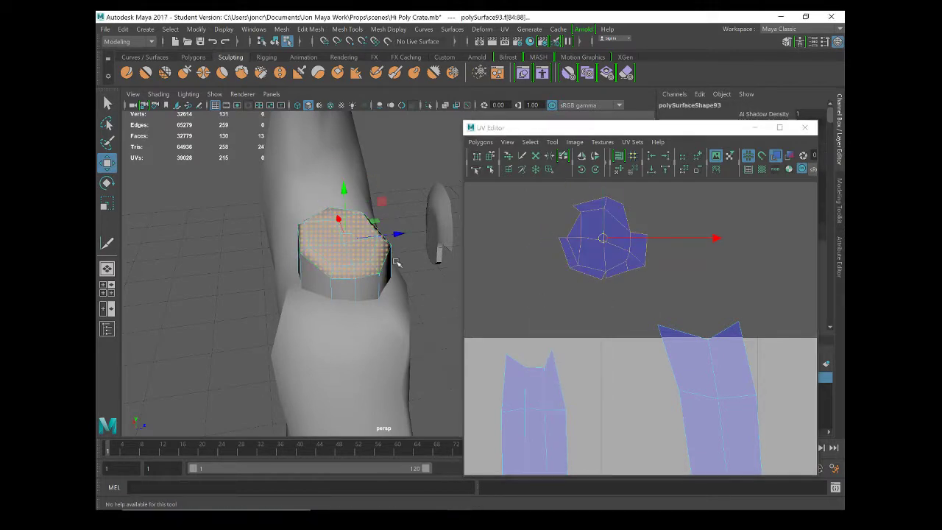
# Check on the handle which strip borders the far side of the top cap
pyautogui.keyDown('alt'); pyautogui.moveTo(397, 294); pyautogui.dragTo(363, 268); pyautogui.keyUp('alt')
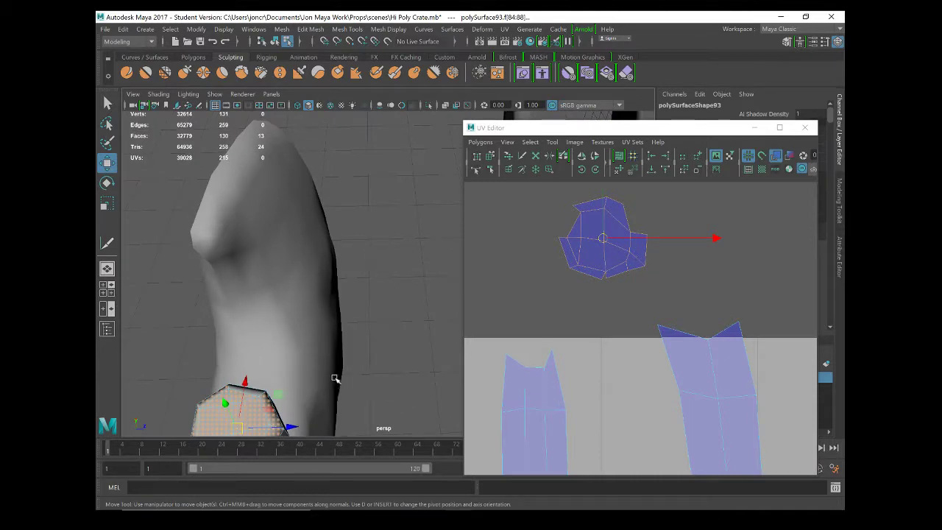
pyautogui.click(257, 395)
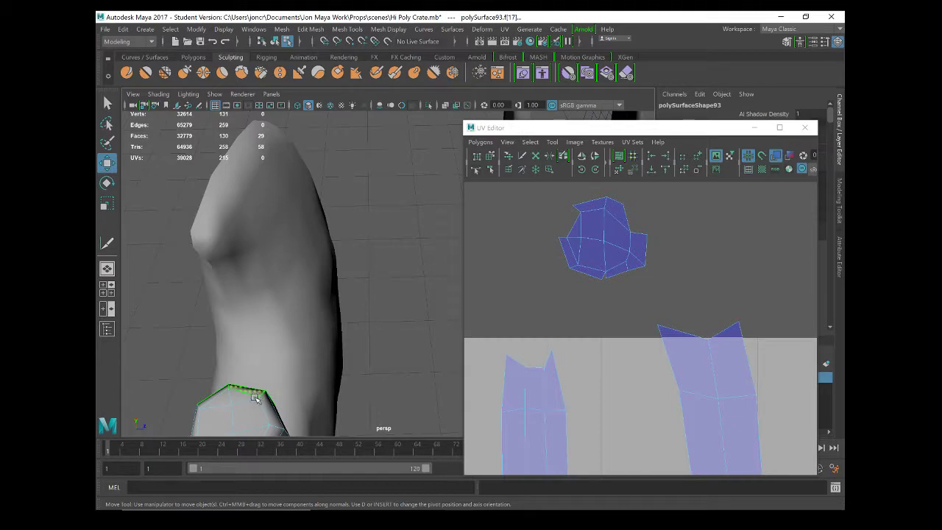
pyautogui.keyDown('alt'); pyautogui.moveTo(255, 398); pyautogui.dragTo(443, 334); pyautogui.keyUp('alt')
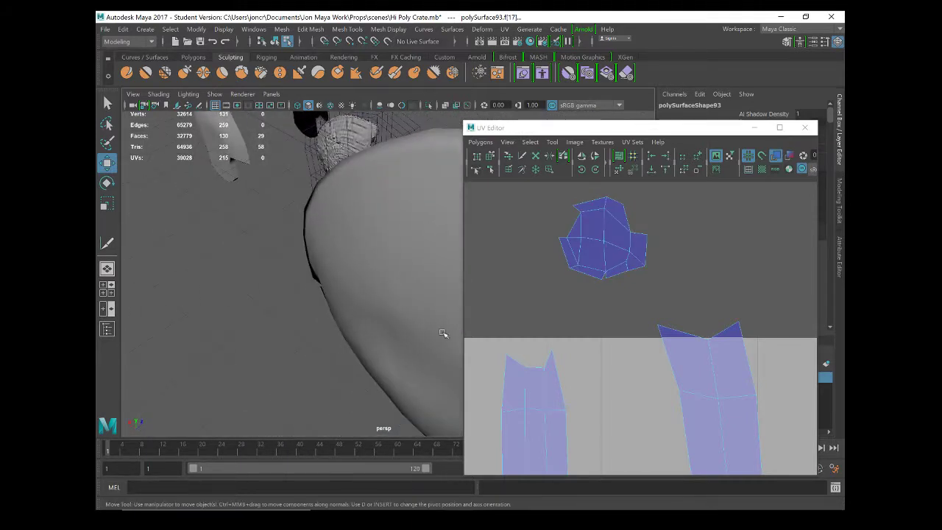
pyautogui.click(576, 222)
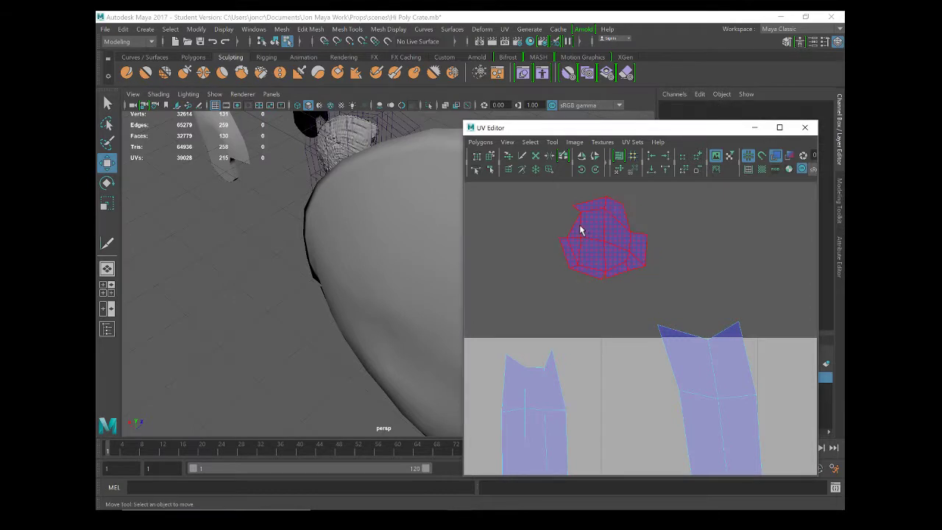
# Cut the small end face off the top of the far strip's UV shell along its lower edge
pyautogui.moveTo(589, 237); pyautogui.dragTo(581, 228, button='right')
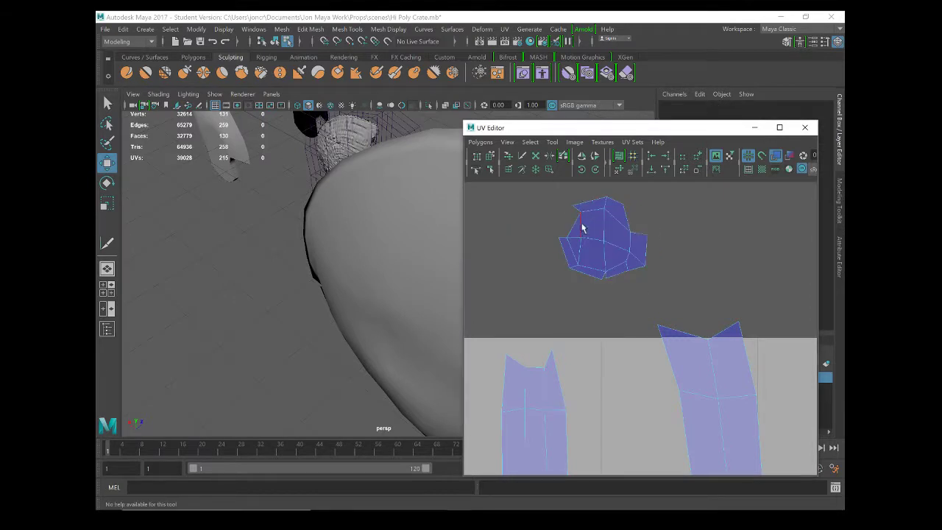
pyautogui.click(699, 368)
pyautogui.scroll(-4, 725, 324)
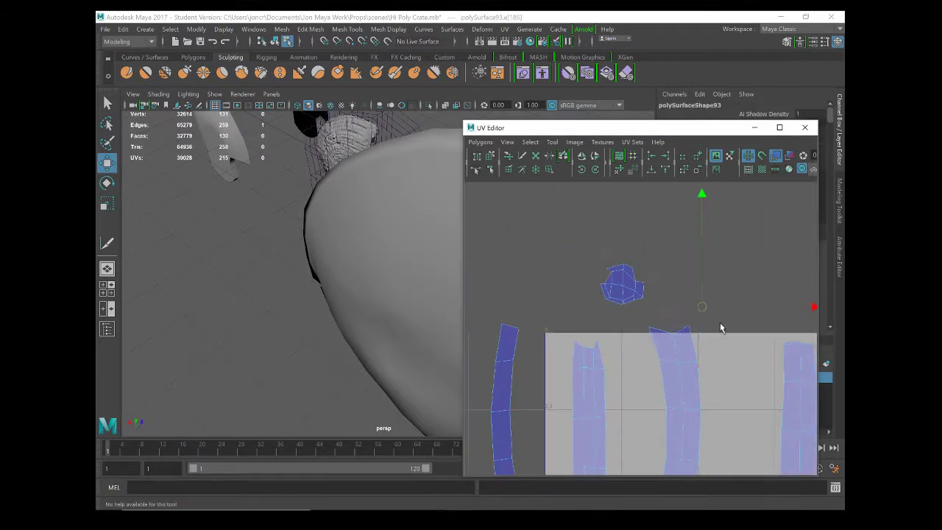
pyautogui.scroll(6, 662, 309)
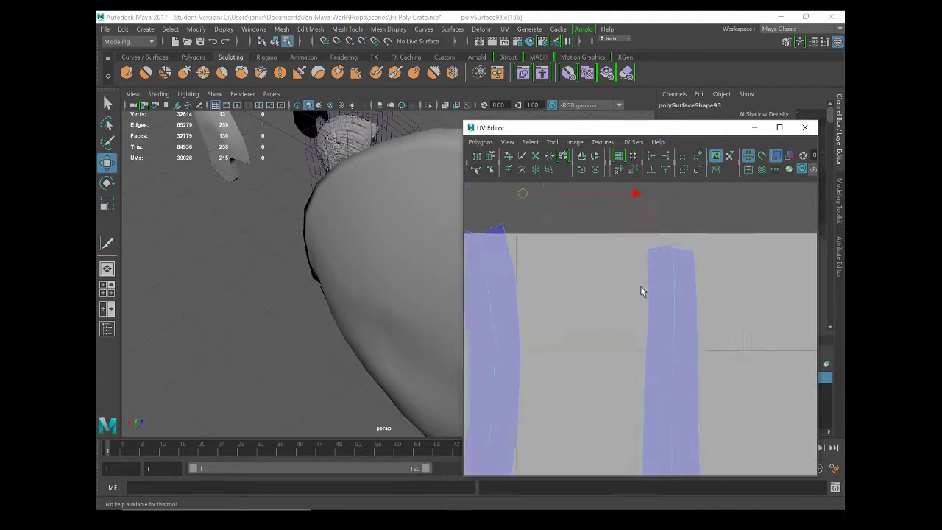
pyautogui.keyDown('alt'); pyautogui.moveTo(715, 267); pyautogui.dragTo(675, 330, button='middle'); pyautogui.keyUp('alt')
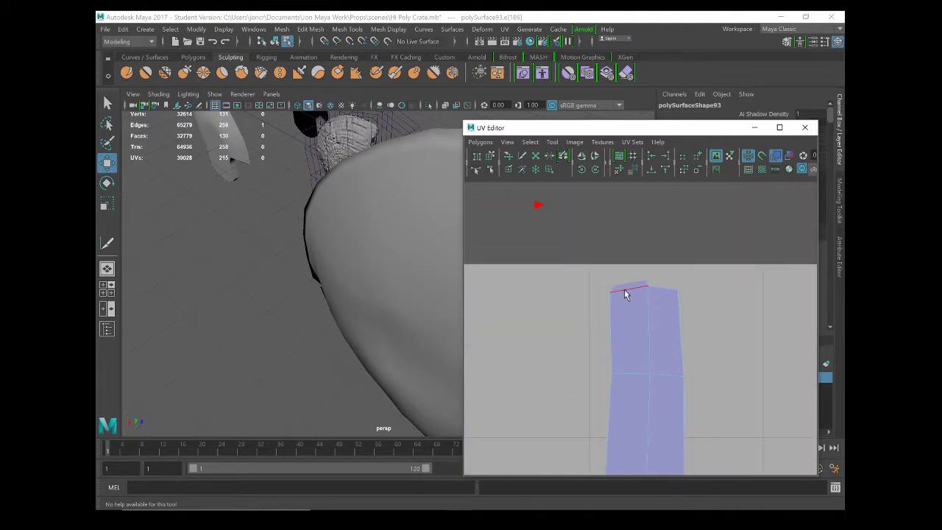
pyautogui.click(624, 294)
pyautogui.click(522, 156)
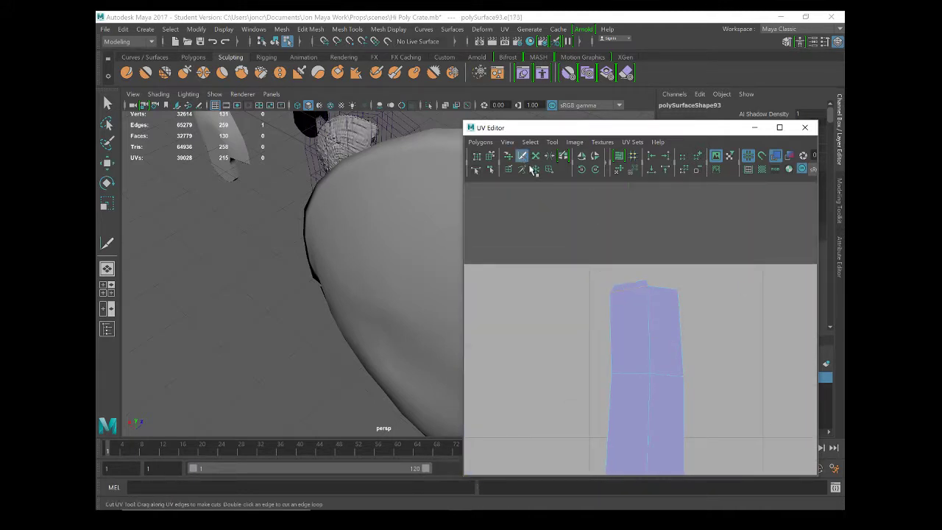
pyautogui.click(630, 290)
pyautogui.press('w')
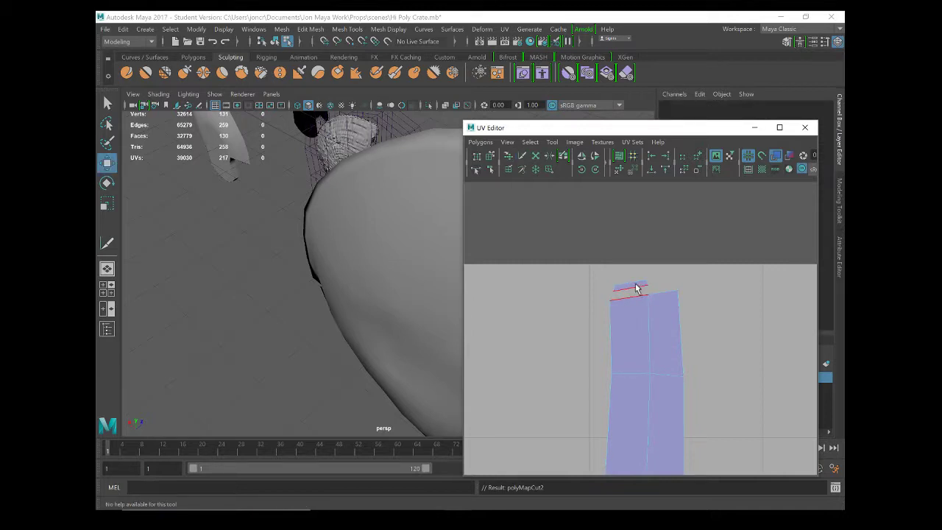
# Move the detached end face across the layout to the open side of the top-cap shell
pyautogui.moveTo(626, 296); pyautogui.dragTo(597, 284, button='right')
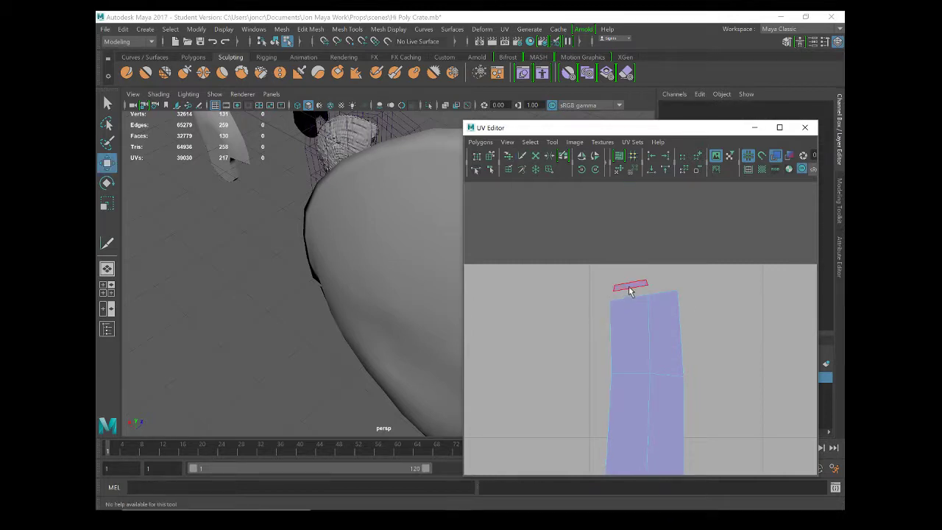
pyautogui.scroll(-3, 602, 294)
pyautogui.keyDown('alt'); pyautogui.moveTo(602, 301); pyautogui.dragTo(710, 342, button='middle'); pyautogui.keyUp('alt')
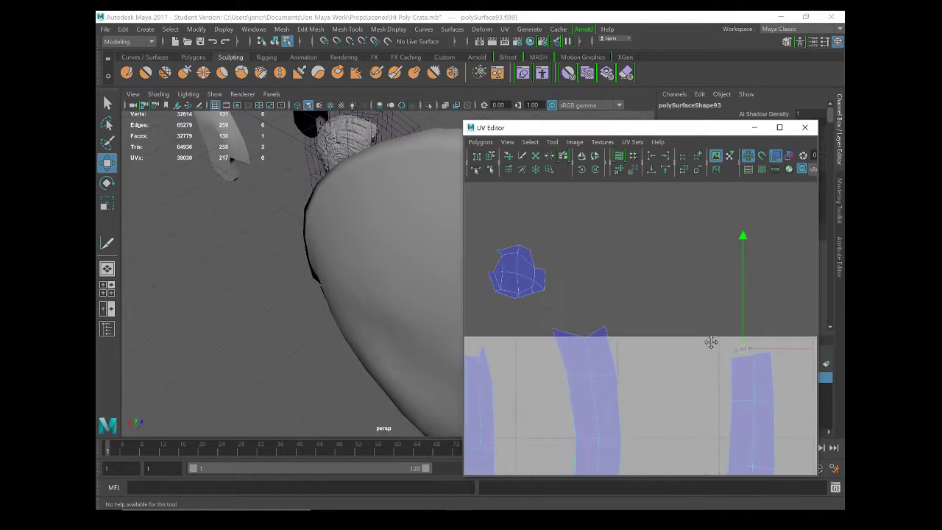
pyautogui.click(500, 267)
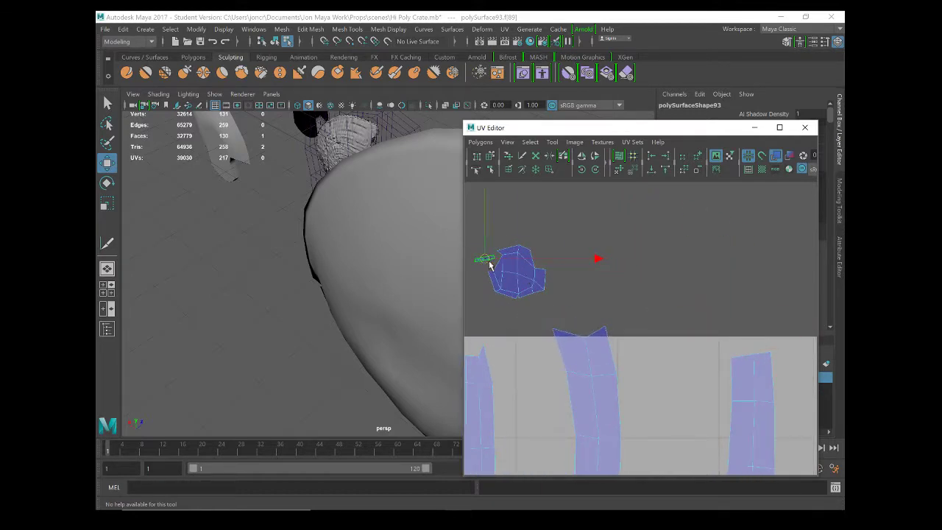
pyautogui.scroll(2, 542, 290)
pyautogui.keyDown('alt'); pyautogui.moveTo(519, 277); pyautogui.dragTo(645, 294, button='middle'); pyautogui.keyUp('alt')
pyautogui.scroll(3, 559, 301)
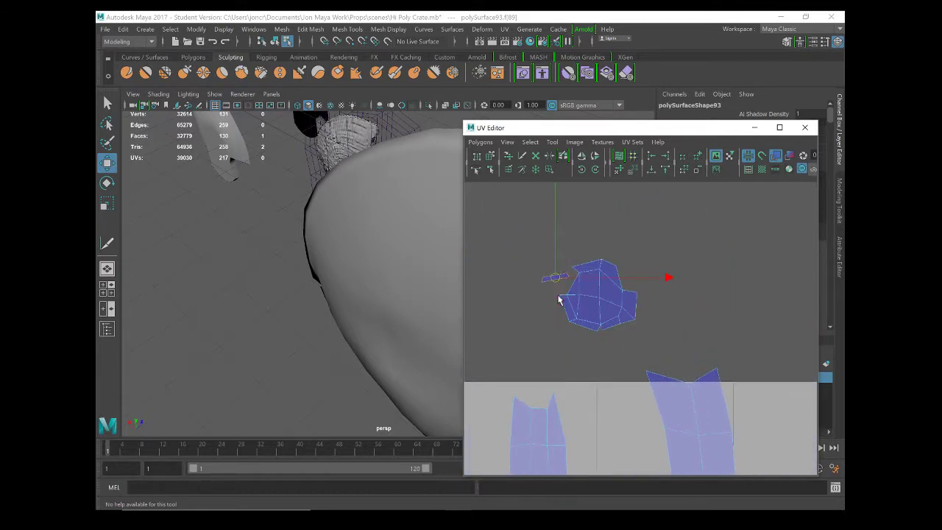
# Rotate the detached face so it runs parallel to the cap's slanted open edge
pyautogui.keyDown('alt'); pyautogui.moveTo(551, 273); pyautogui.dragTo(617, 344, button='middle'); pyautogui.keyUp('alt')
pyautogui.moveTo(595, 337); pyautogui.dragTo(595, 301, button='right')
pyautogui.click(599, 339)
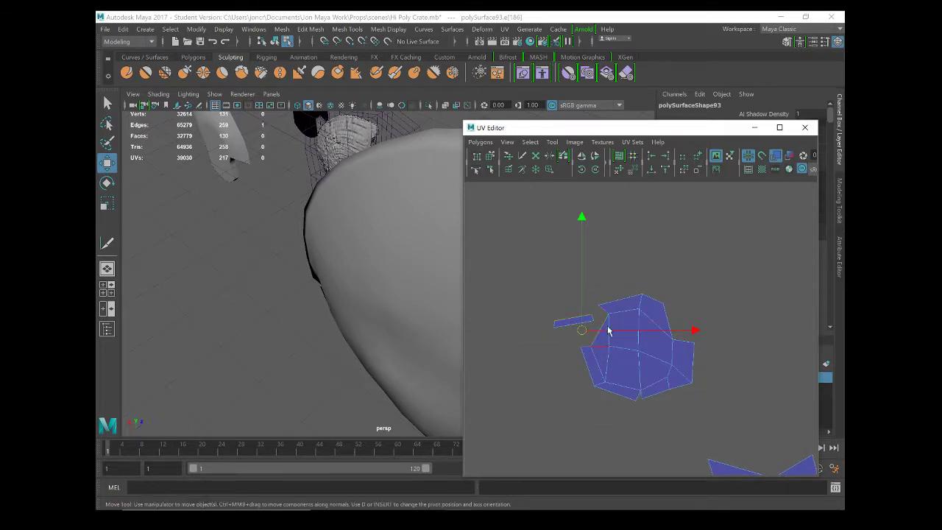
pyautogui.moveTo(572, 327); pyautogui.dragTo(581, 301, button='right')
pyautogui.click(578, 324)
pyautogui.press('r')
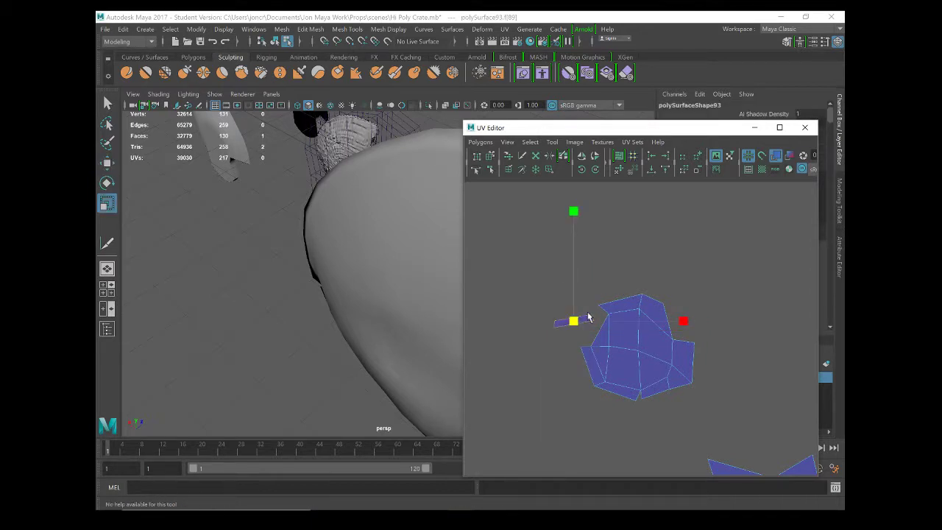
pyautogui.press('e')
pyautogui.moveTo(621, 226); pyautogui.dragTo(627, 388)
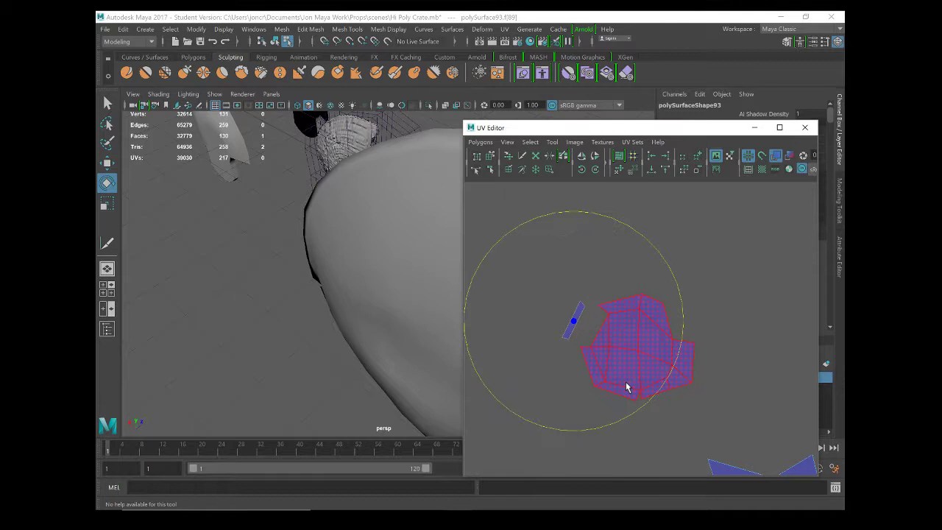
# Move and sew the rotated face onto the cap shell along their shared edge
pyautogui.click(598, 340)
pyautogui.moveTo(600, 339); pyautogui.dragTo(598, 311, button='right')
pyautogui.click(600, 335)
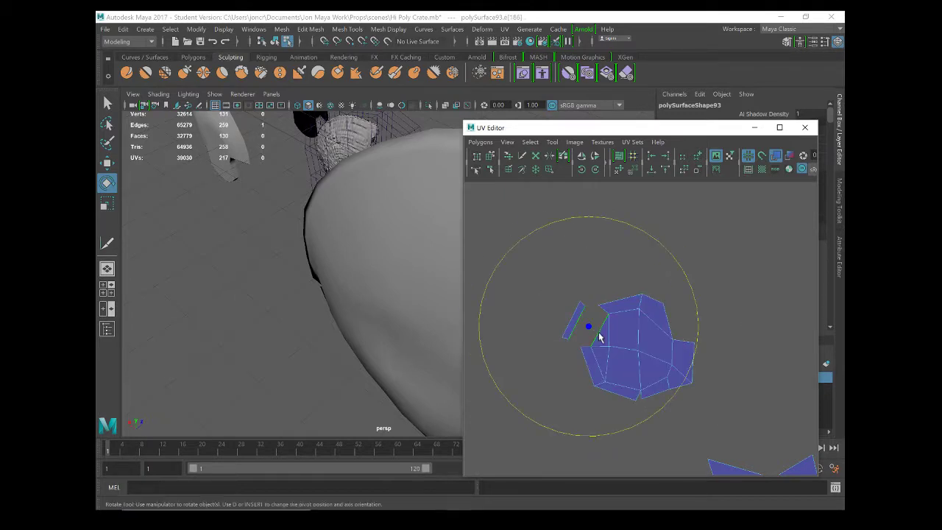
pyautogui.click(480, 141)
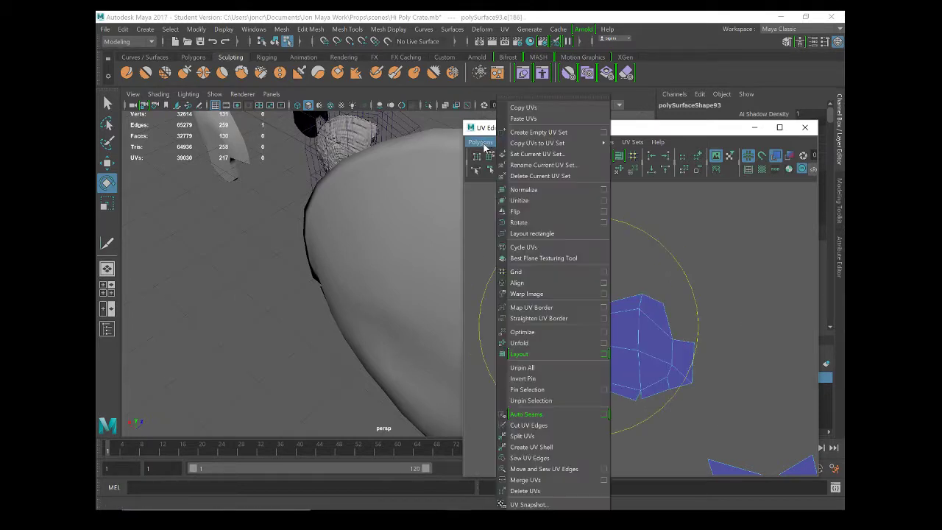
pyautogui.click(536, 469)
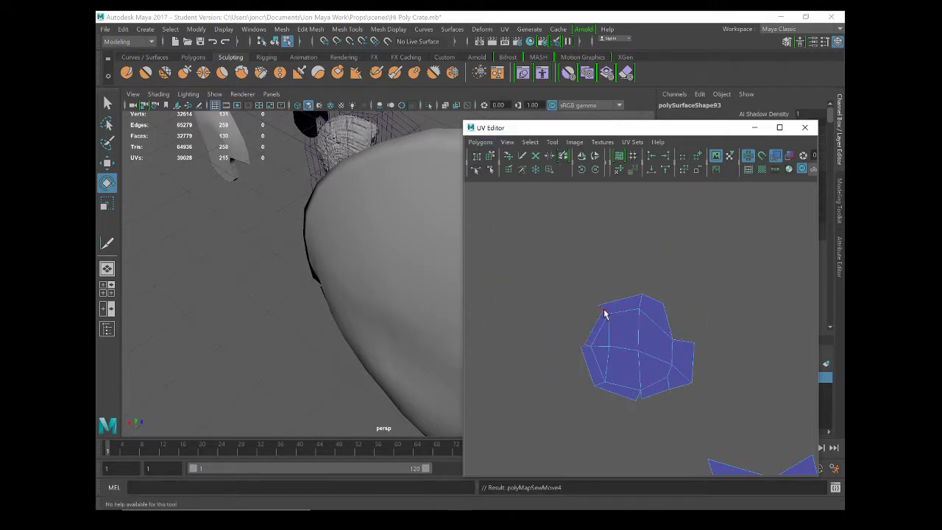
# Move and sew the remaining split edges around the cap's outer ring so it closes into one shell
pyautogui.click(587, 350)
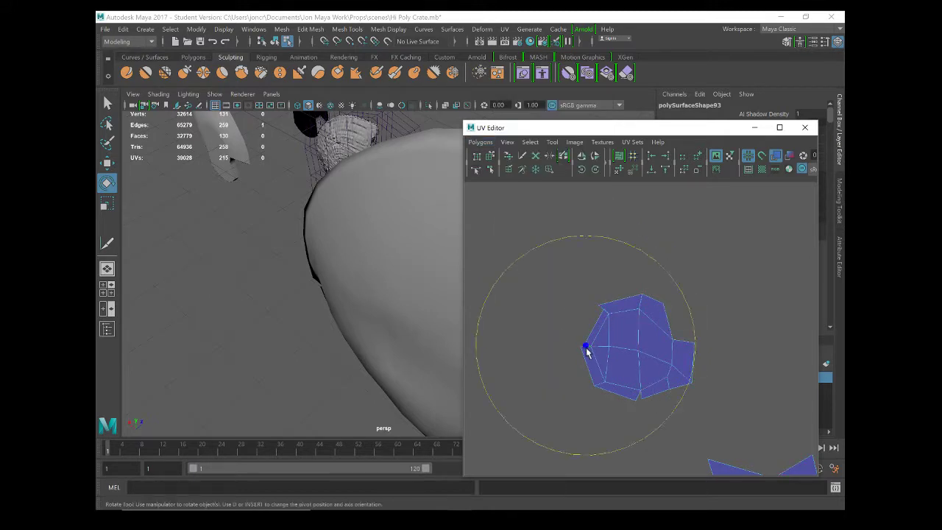
pyautogui.scroll(2, 610, 358)
pyautogui.keyDown('alt'); pyautogui.moveTo(610, 358); pyautogui.dragTo(638, 312, button='middle'); pyautogui.keyUp('alt')
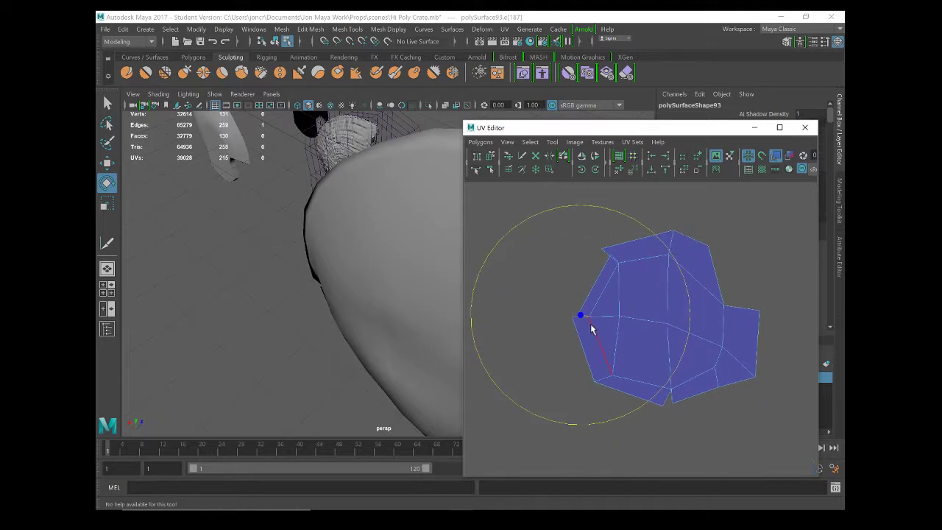
pyautogui.press('g')
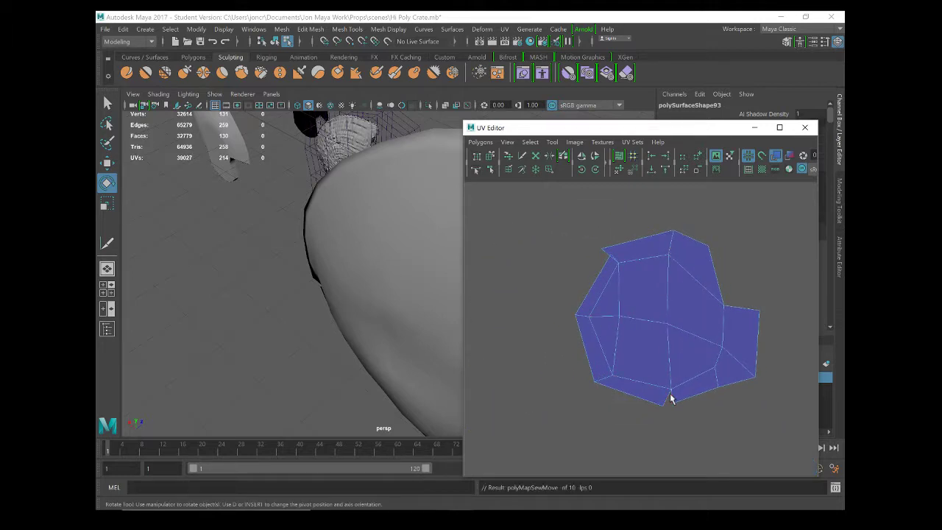
pyautogui.click(671, 399)
pyautogui.press('g')
pyautogui.click(617, 263)
pyautogui.press('g')
pyautogui.click(719, 295)
pyautogui.press('g')
pyautogui.click(740, 365)
pyautogui.press('g')
pyautogui.click(717, 380)
pyautogui.press('g')
pyautogui.click(729, 360)
pyautogui.scroll(-5, 721, 353)
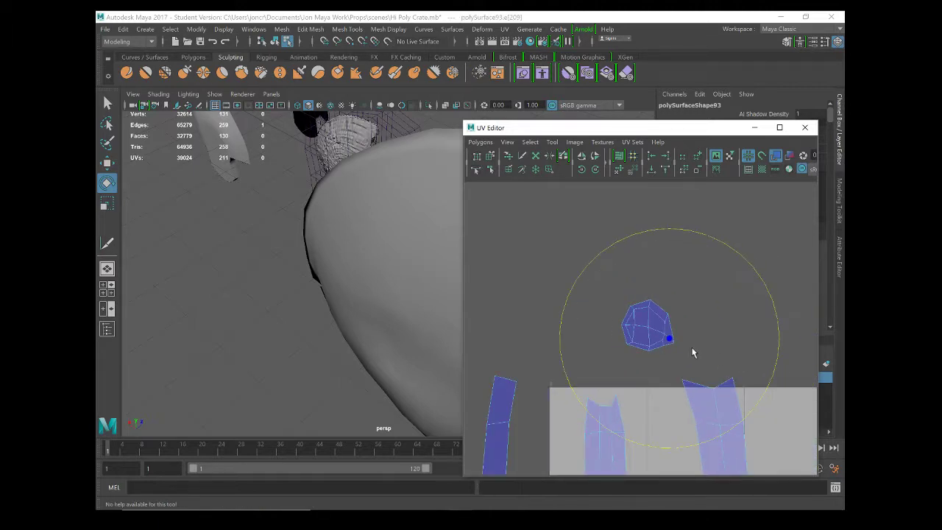
# Shift the whole closed cap shell slightly up and to the left above the strips
pyautogui.moveTo(633, 324); pyautogui.dragTo(607, 307, button='right')
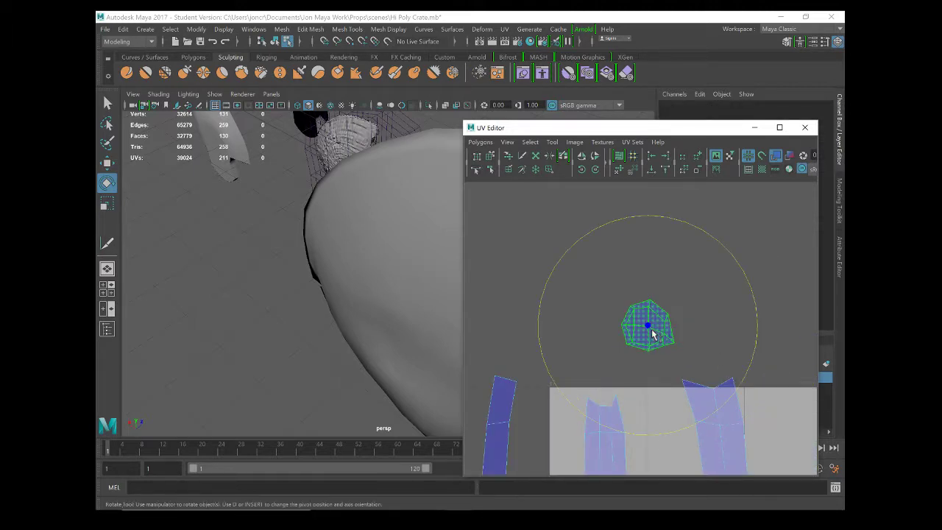
pyautogui.press('w')
pyautogui.moveTo(659, 336); pyautogui.dragTo(644, 331)
pyautogui.moveTo(644, 330); pyautogui.dragTo(627, 341, button='right')
pyautogui.press('w')
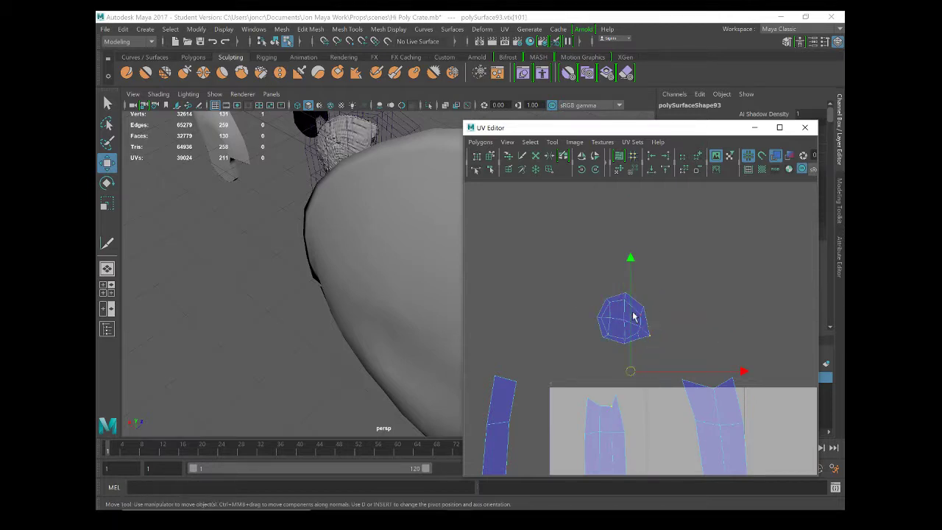
pyautogui.click(612, 320)
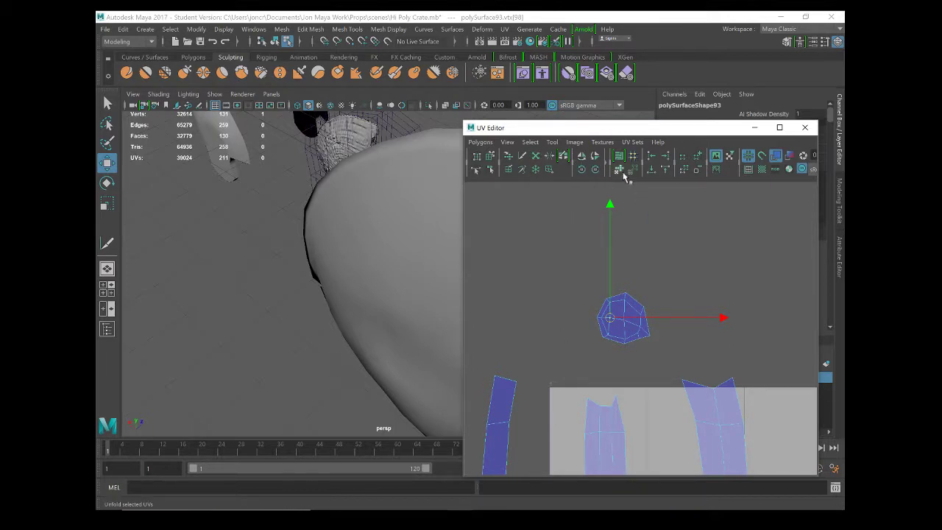
# Select all faces of the top-cap shell and unfold its UVs
pyautogui.moveTo(628, 333); pyautogui.dragTo(594, 316, button='right')
pyautogui.click(620, 320)
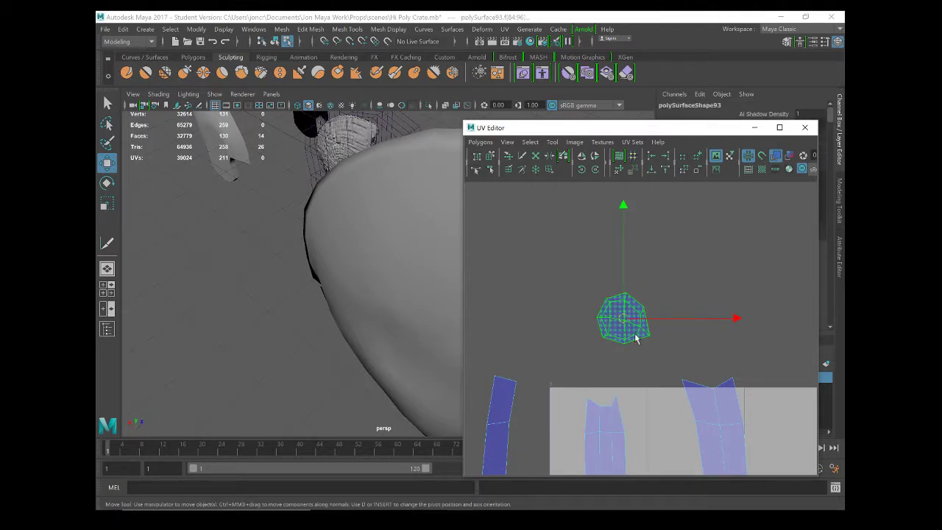
pyautogui.click(620, 170)
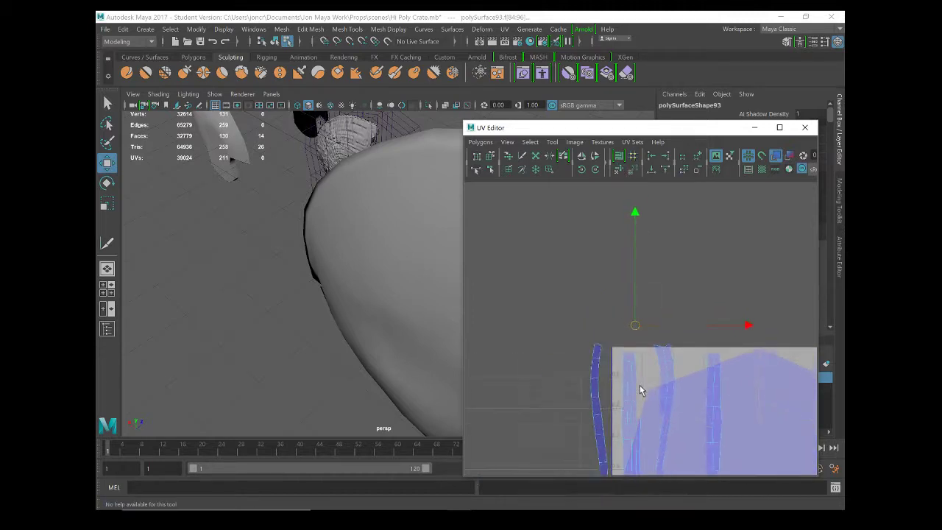
# Move the enlarged cap shell off the strips into the empty area at the upper left outside the UV tile
pyautogui.scroll(-3, 648, 394)
pyautogui.keyDown('alt'); pyautogui.moveTo(706, 414); pyautogui.dragTo(745, 287, button='middle'); pyautogui.keyUp('alt')
pyautogui.scroll(3, 597, 371)
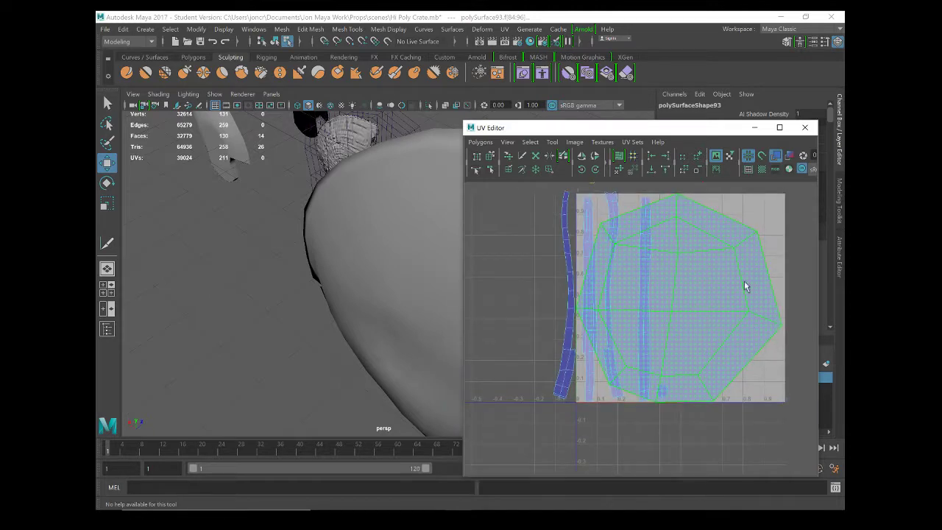
pyautogui.scroll(-1, 641, 232)
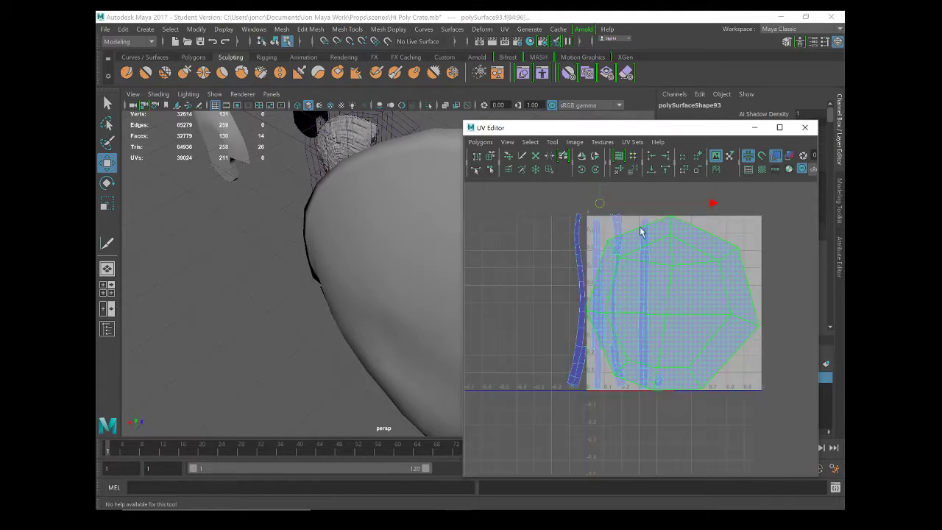
pyautogui.moveTo(605, 212); pyautogui.dragTo(623, 172)
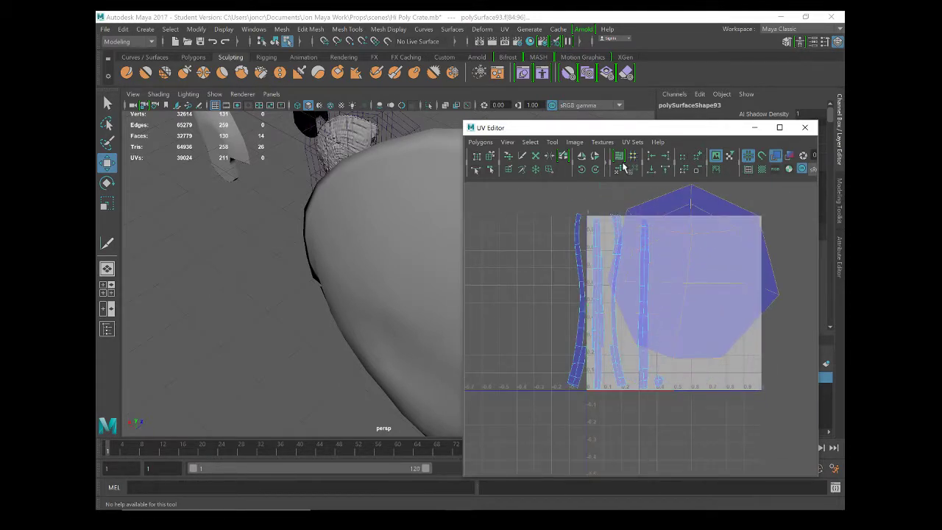
pyautogui.scroll(-3, 696, 321)
pyautogui.moveTo(627, 240); pyautogui.dragTo(507, 185)
pyautogui.click(541, 238)
pyautogui.scroll(-1, 624, 325)
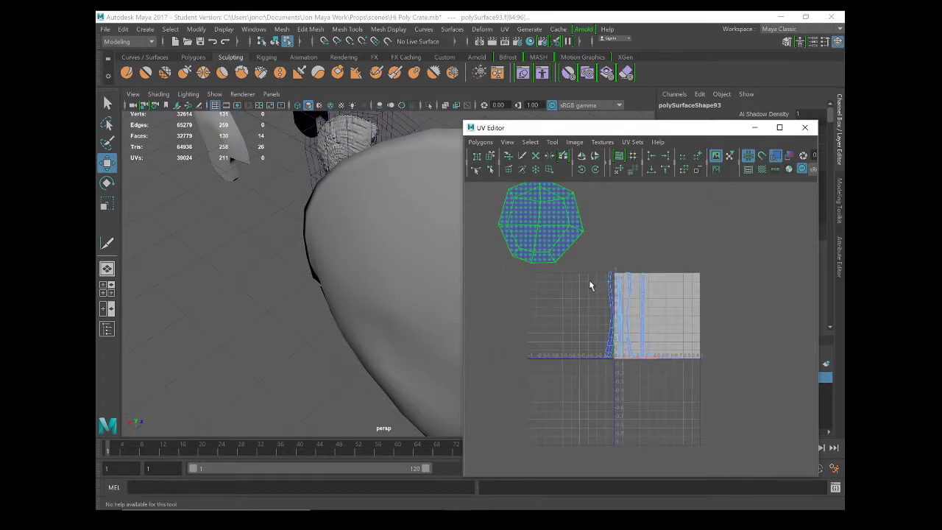
# Scale the unfolded cap shell down uniformly to a fraction of its size, closer to the strips' scale
pyautogui.click(568, 255)
pyautogui.press('r')
pyautogui.moveTo(541, 219); pyautogui.dragTo(538, 246)
pyautogui.press('q')
pyautogui.press('w')
pyautogui.press('r')
pyautogui.keyDown('alt'); pyautogui.moveTo(538, 245); pyautogui.dragTo(604, 267, button='right'); pyautogui.keyUp('alt')
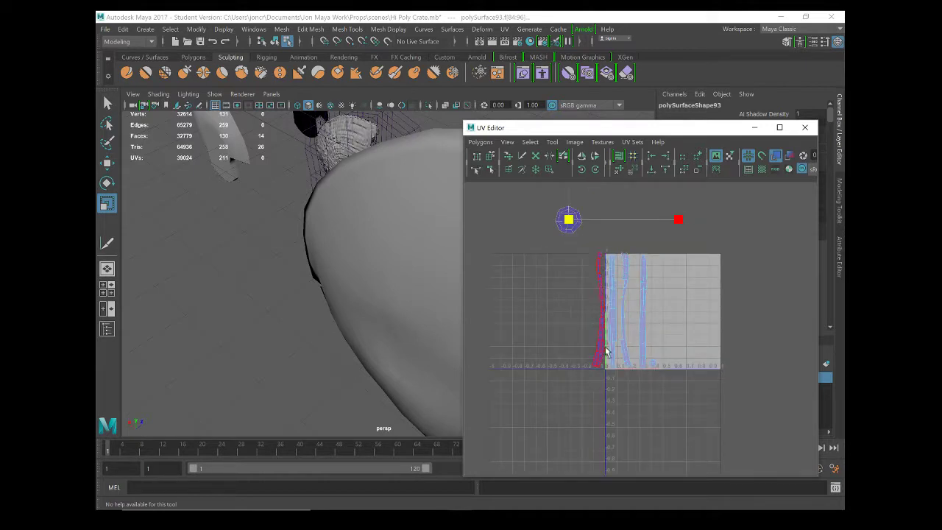
# Scale the cap shell down a little further to match the strips, comparing it with the handle's cap on the model
pyautogui.scroll(2, 705, 288)
pyautogui.keyDown('alt'); pyautogui.moveTo(708, 287); pyautogui.dragTo(670, 309, button='middle'); pyautogui.keyUp('alt')
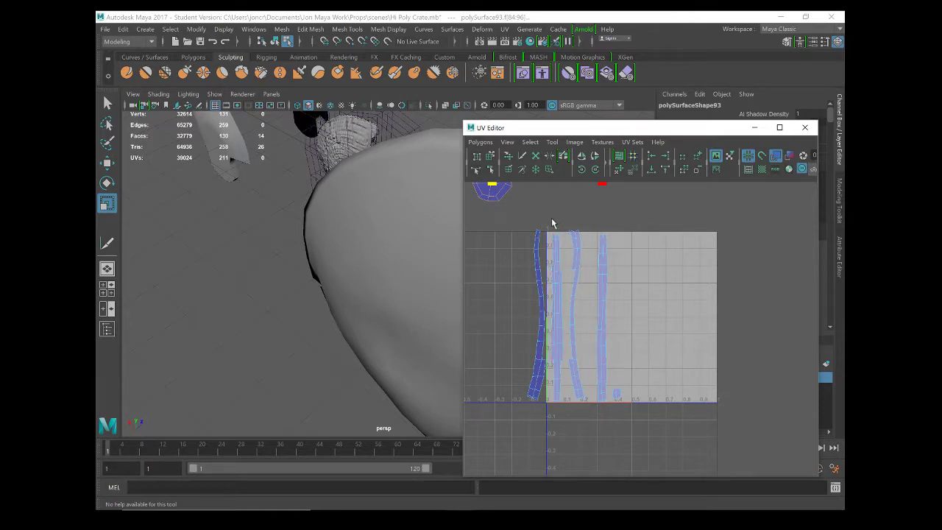
pyautogui.keyDown('alt'); pyautogui.moveTo(530, 197); pyautogui.dragTo(555, 227, button='middle'); pyautogui.keyUp('alt')
pyautogui.scroll(-2, 356, 307)
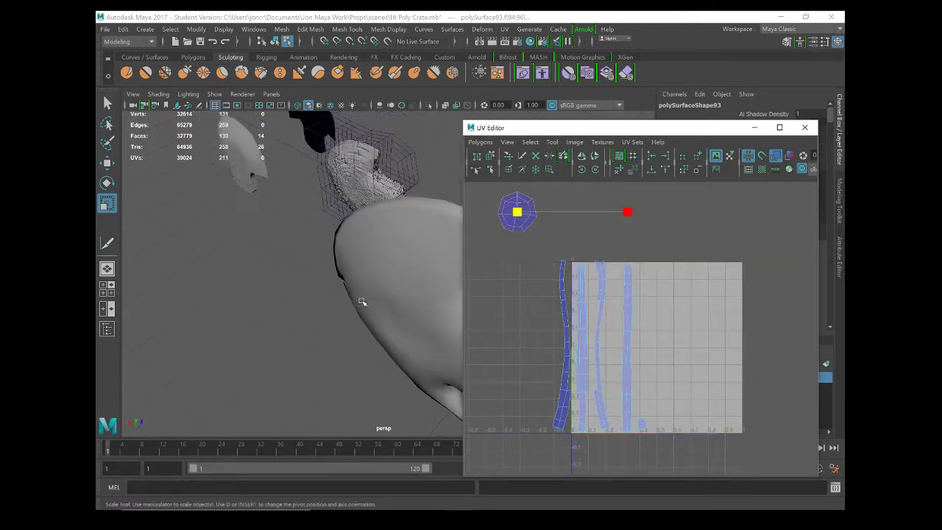
pyautogui.keyDown('alt'); pyautogui.moveTo(370, 300); pyautogui.dragTo(341, 260); pyautogui.keyUp('alt')
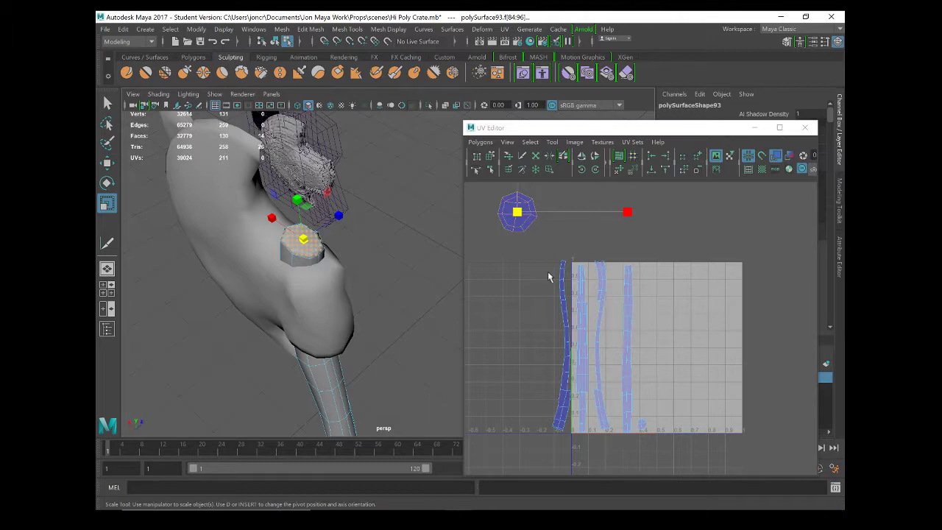
pyautogui.click(518, 214)
pyautogui.moveTo(513, 218); pyautogui.dragTo(465, 246)
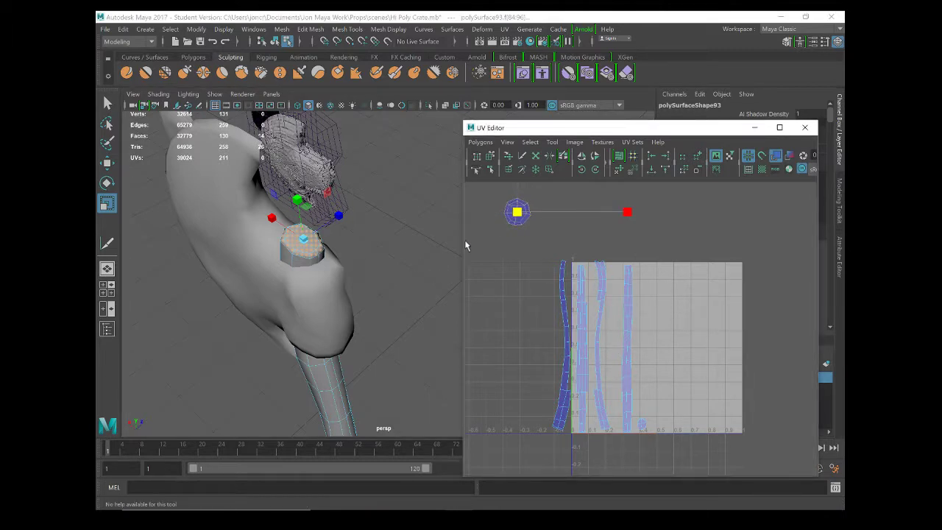
pyautogui.keyDown('alt'); pyautogui.moveTo(282, 310); pyautogui.dragTo(290, 284); pyautogui.keyUp('alt')
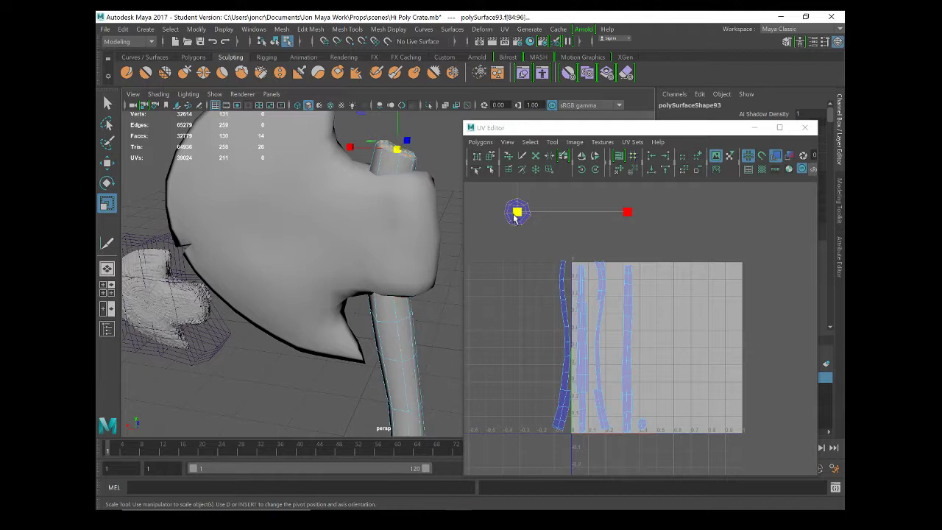
# Move the scaled top-cap shell into the upper-right corner of the UV tile and deselect it
pyautogui.moveTo(516, 216); pyautogui.dragTo(725, 279)
pyautogui.press('w')
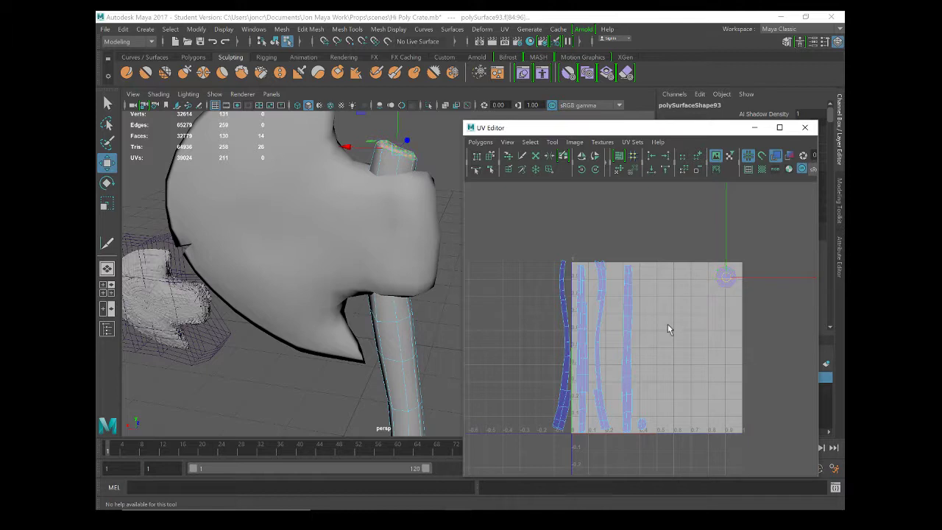
pyautogui.click(600, 313)
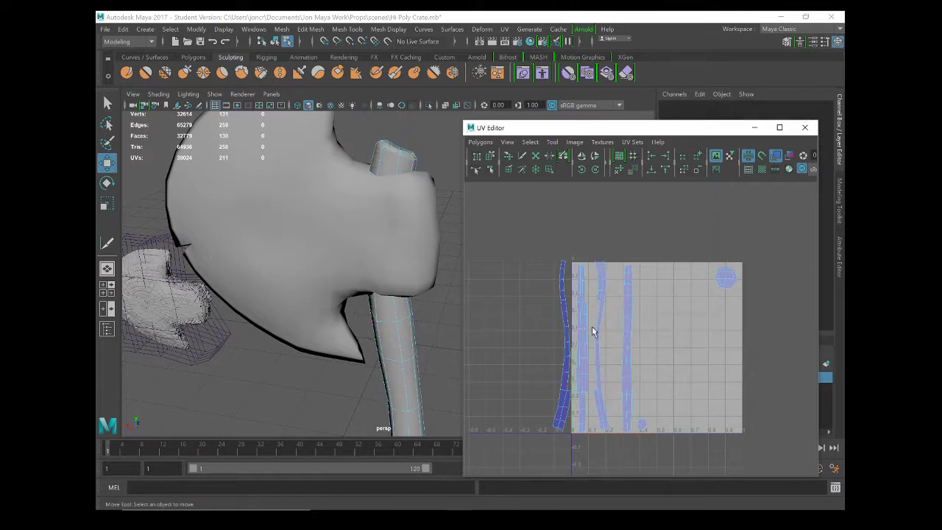
# Select the small shell of the handle's bottom cap and move it up, clear of the lower ends of the strips
pyautogui.keyDown('alt'); pyautogui.moveTo(267, 217); pyautogui.dragTo(229, 212); pyautogui.keyUp('alt')
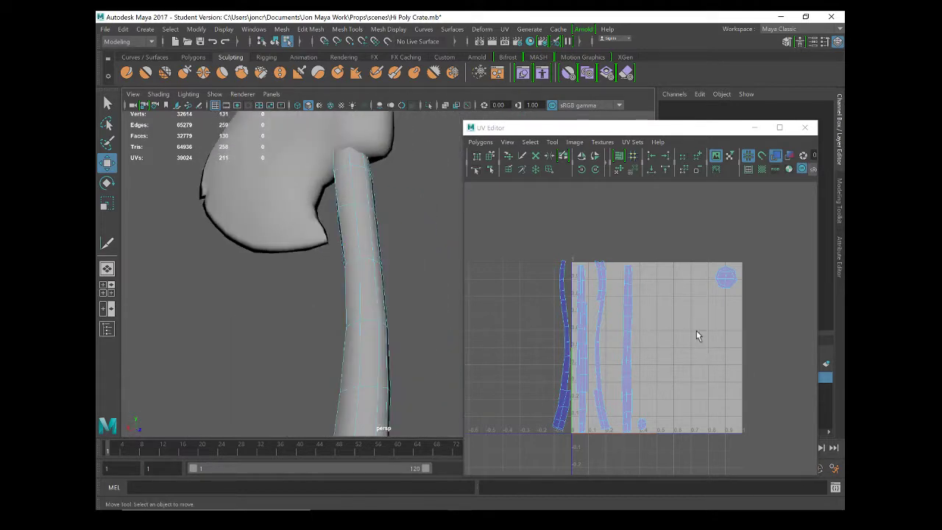
pyautogui.scroll(1, 692, 337)
pyautogui.scroll(3, 370, 361)
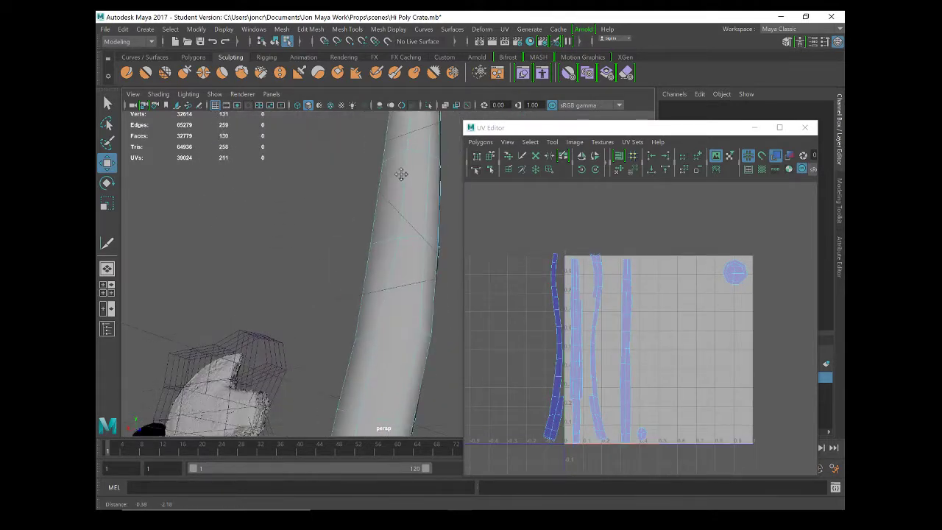
pyautogui.scroll(2, 326, 375)
pyautogui.click(361, 185)
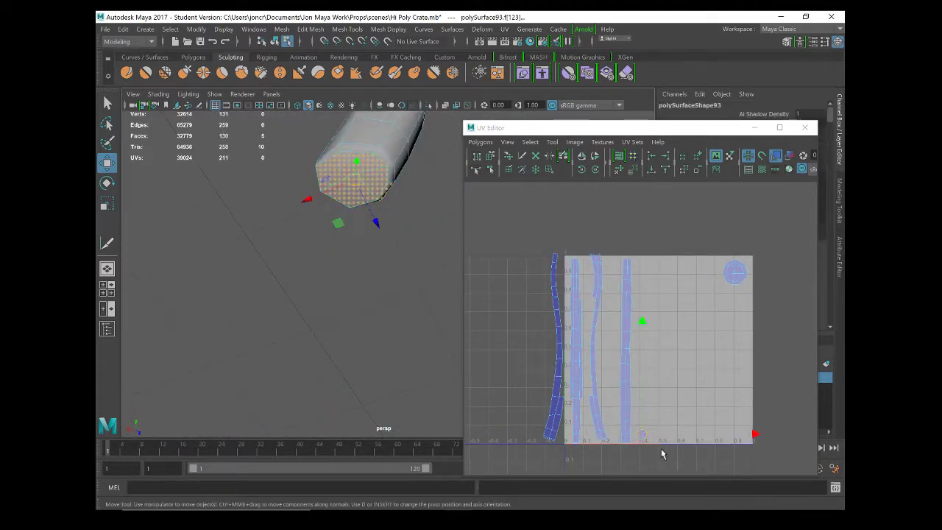
pyautogui.scroll(3, 673, 414)
pyautogui.keyDown('alt'); pyautogui.moveTo(673, 415); pyautogui.dragTo(677, 258, button='middle'); pyautogui.keyUp('alt')
pyautogui.scroll(4, 677, 324)
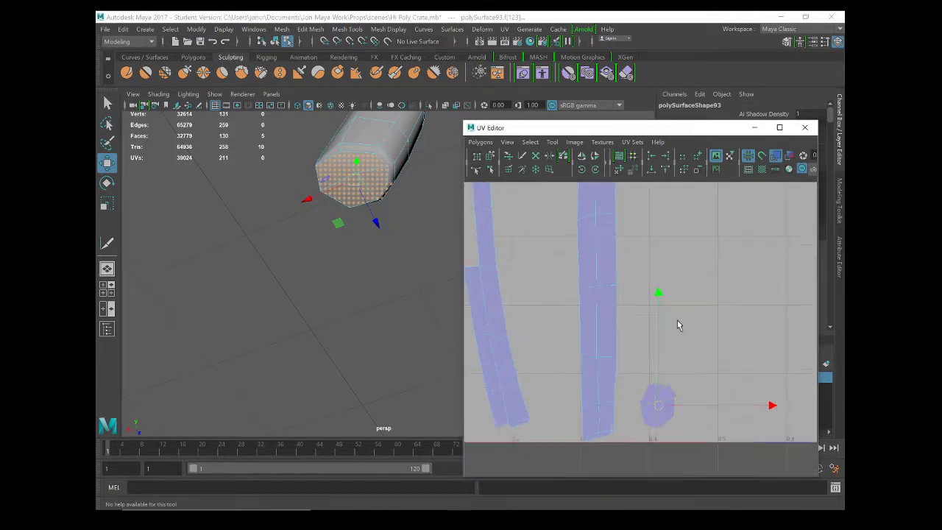
pyautogui.moveTo(665, 439); pyautogui.dragTo(681, 291)
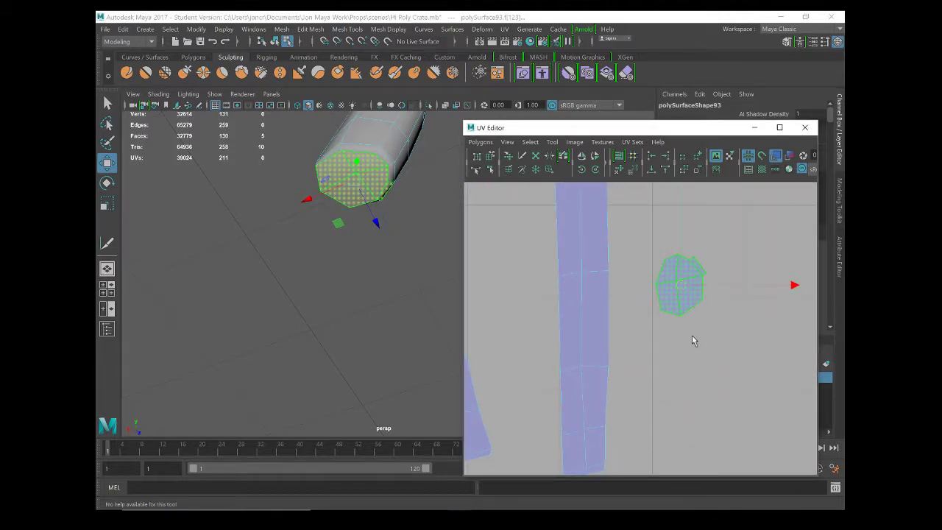
pyautogui.keyDown('alt'); pyautogui.moveTo(634, 376); pyautogui.dragTo(694, 280, button='middle'); pyautogui.keyUp('alt')
# Check the lower end faces of each strip against the model to see where they sit around the handle's bottom cap
pyautogui.keyDown('alt'); pyautogui.moveTo(379, 299); pyautogui.dragTo(398, 230); pyautogui.keyUp('alt')
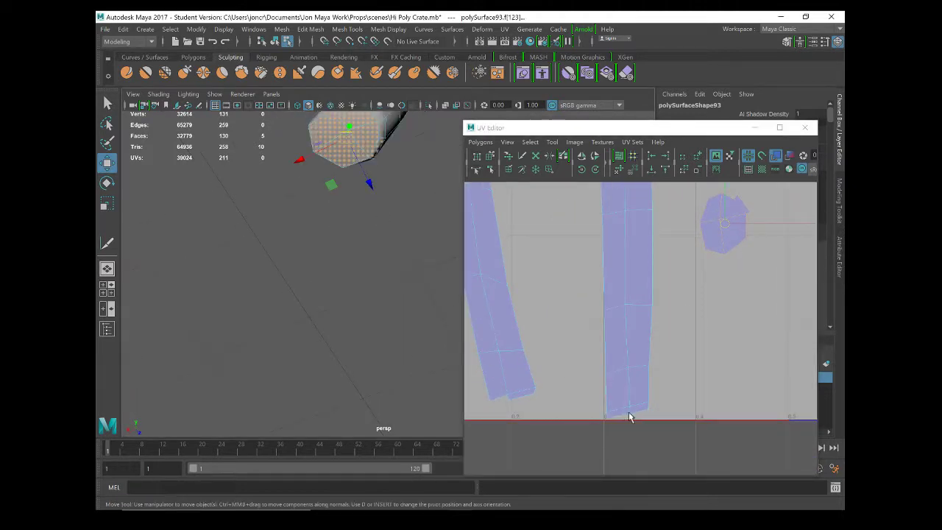
pyautogui.moveTo(622, 392); pyautogui.dragTo(617, 418, button='right')
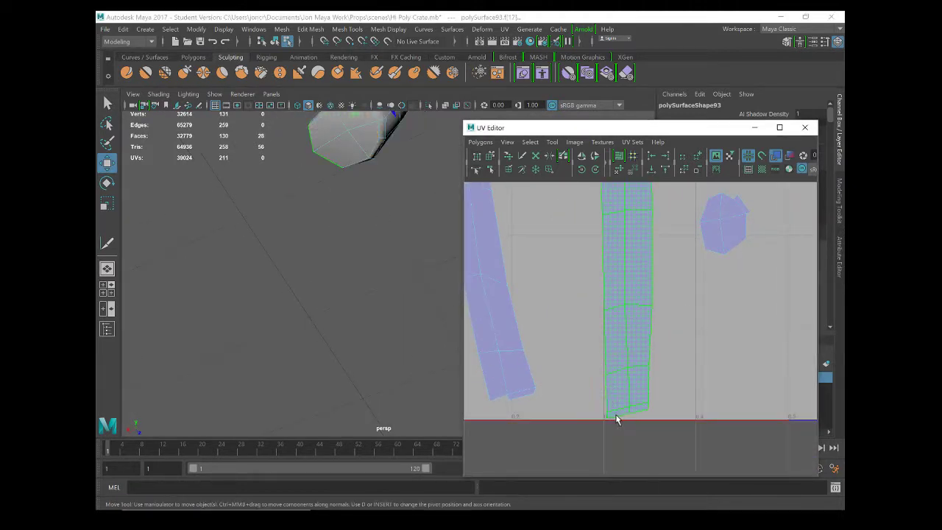
pyautogui.click(617, 418)
pyautogui.keyDown('alt'); pyautogui.moveTo(314, 219); pyautogui.dragTo(346, 305); pyautogui.keyUp('alt')
pyautogui.click(644, 410)
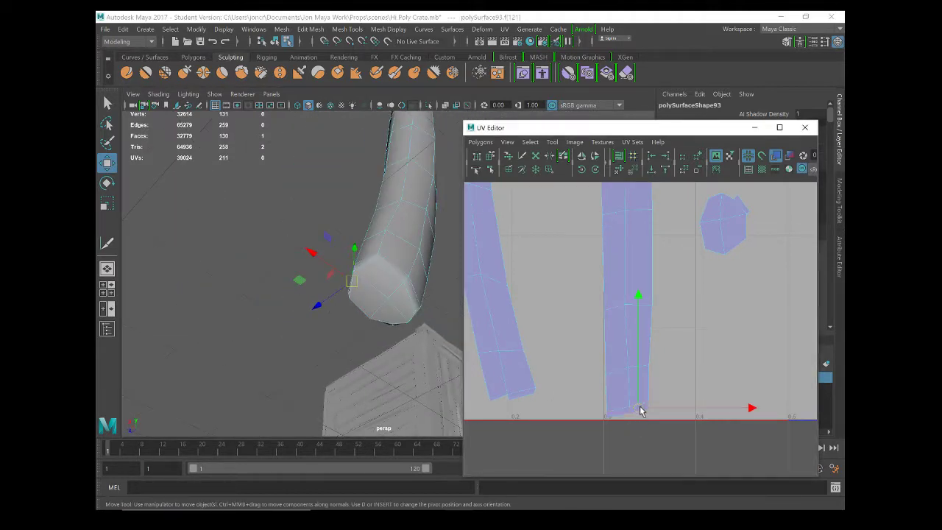
pyautogui.click(520, 391)
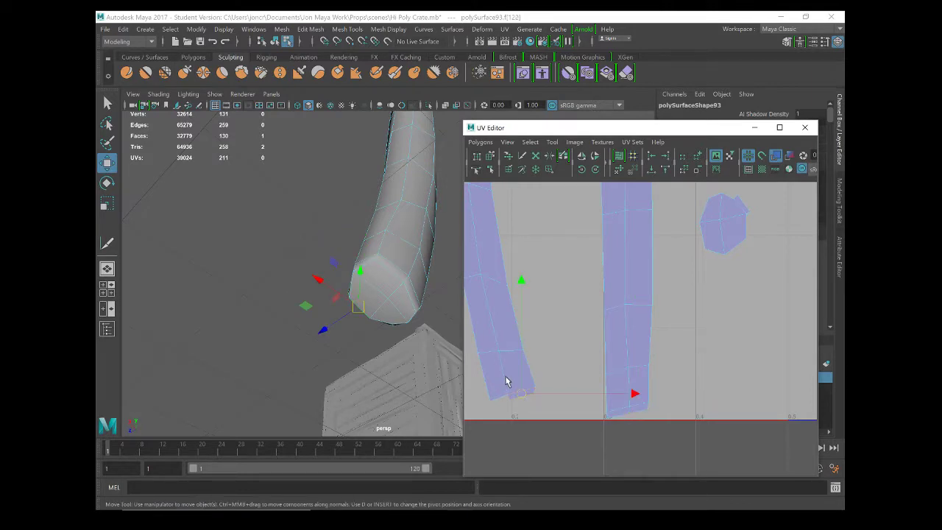
pyautogui.keyDown('alt'); pyautogui.moveTo(505, 381); pyautogui.dragTo(661, 378, button='middle'); pyautogui.keyUp('alt')
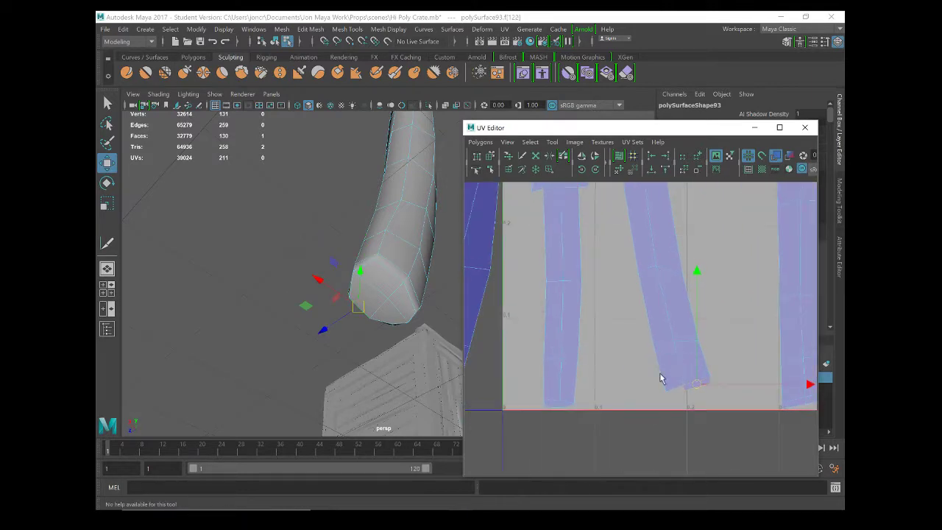
pyautogui.click(556, 405)
pyautogui.keyDown('alt'); pyautogui.moveTo(559, 368); pyautogui.dragTo(687, 355, button='middle'); pyautogui.keyUp('alt')
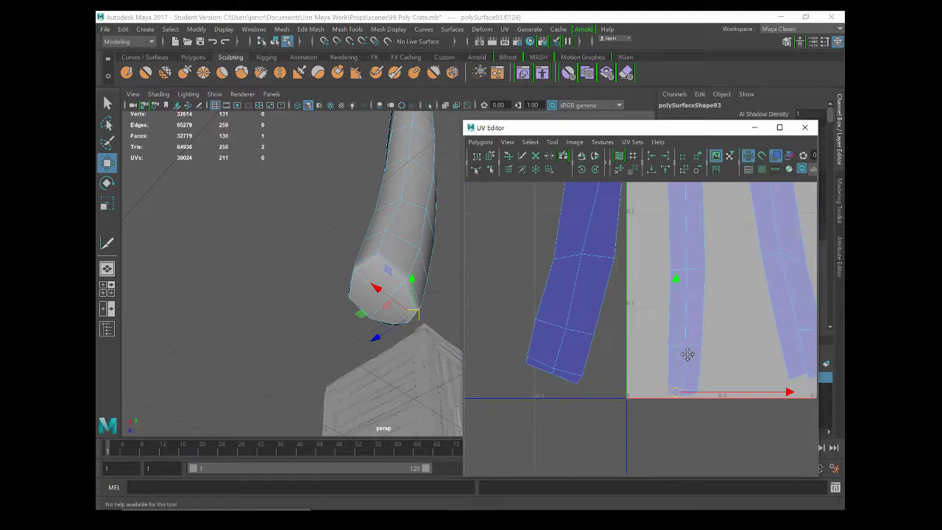
pyautogui.click(554, 378)
pyautogui.click(536, 373)
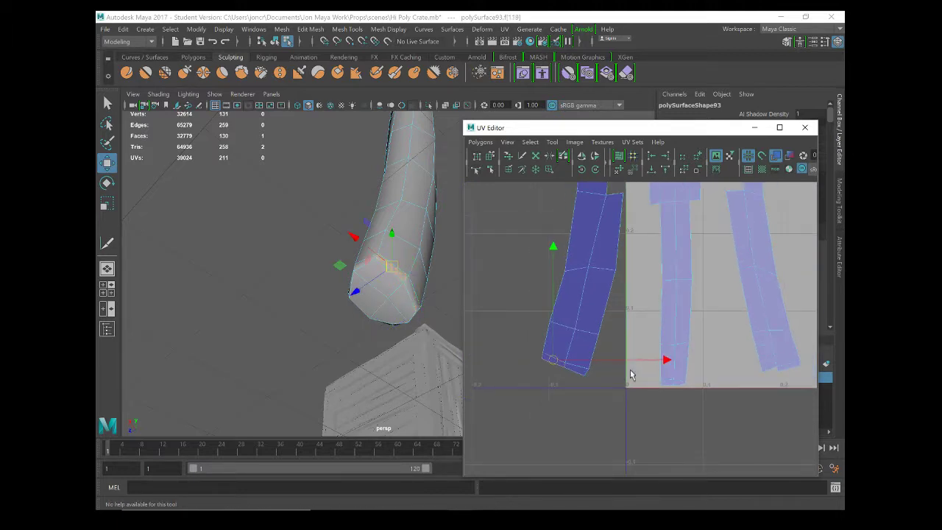
pyautogui.keyDown('alt'); pyautogui.moveTo(658, 370); pyautogui.dragTo(495, 368, button='middle'); pyautogui.keyUp('alt')
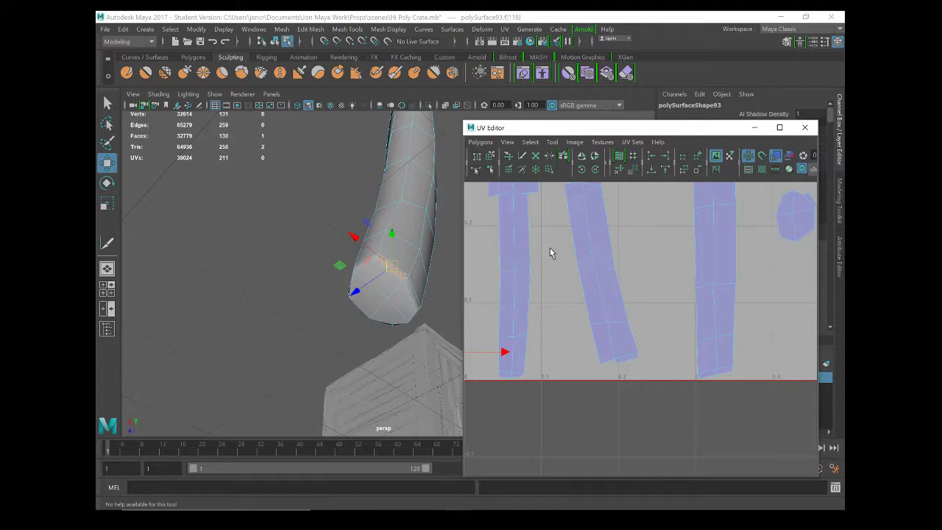
pyautogui.scroll(-2, 551, 254)
pyautogui.scroll(-1, 556, 268)
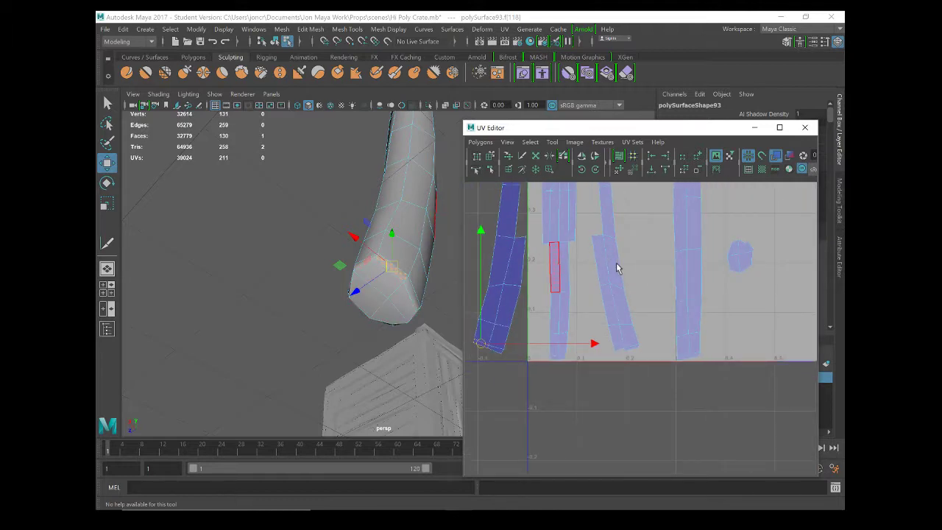
pyautogui.scroll(2, 629, 287)
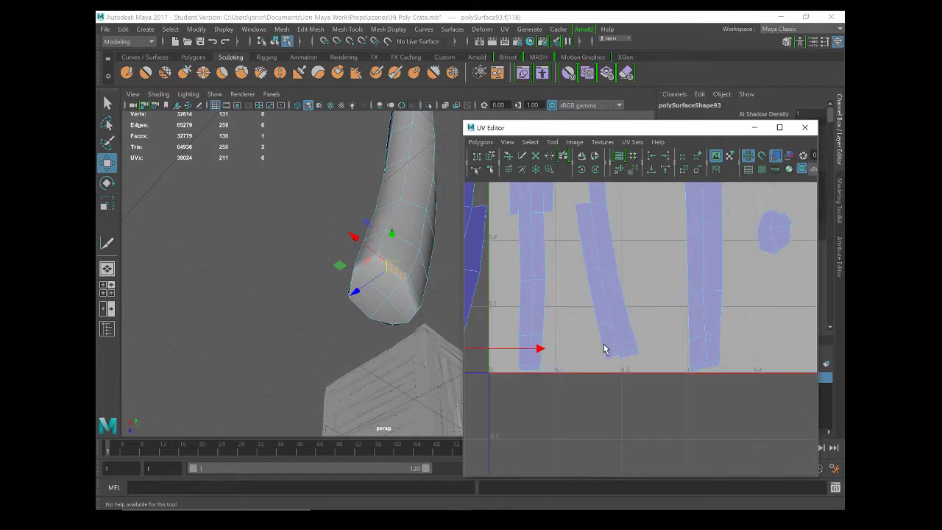
pyautogui.click(626, 356)
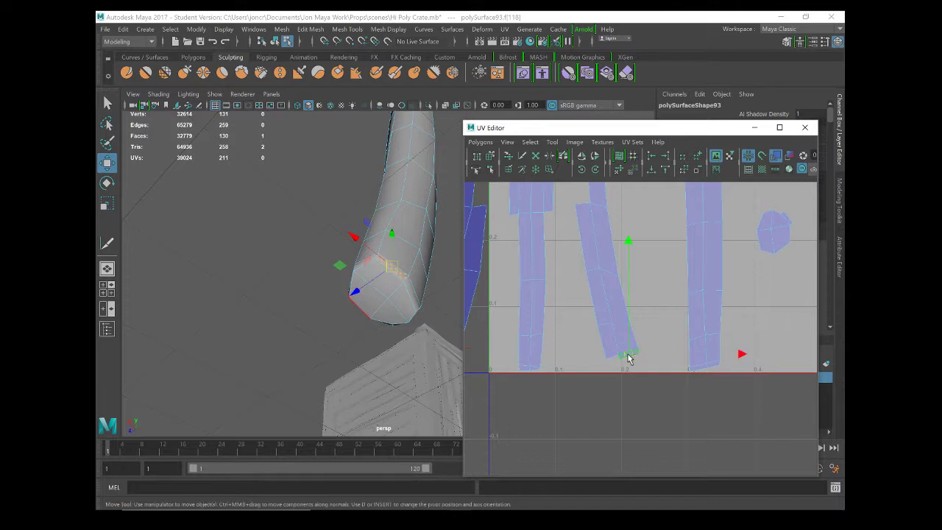
# Cut the lower end faces off all four handle strips with the Cut UV Tool
pyautogui.scroll(1, 619, 311)
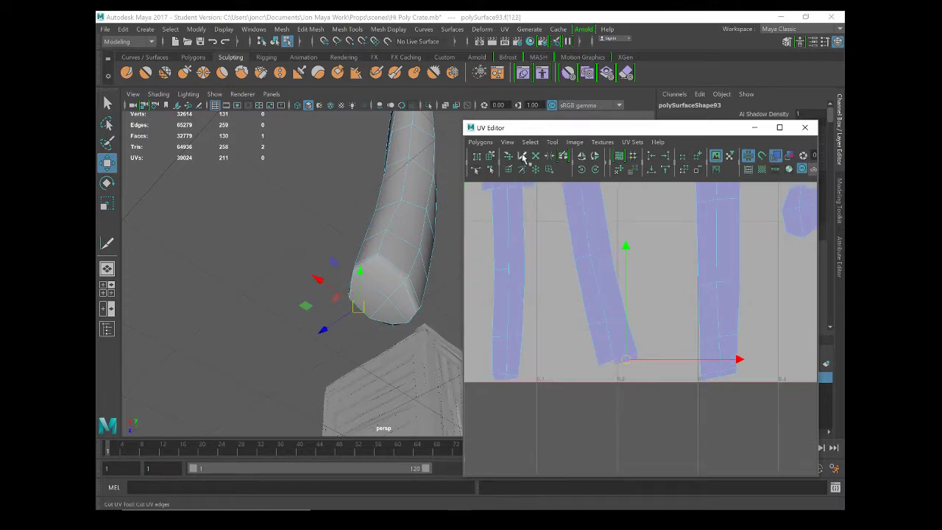
pyautogui.click(523, 157)
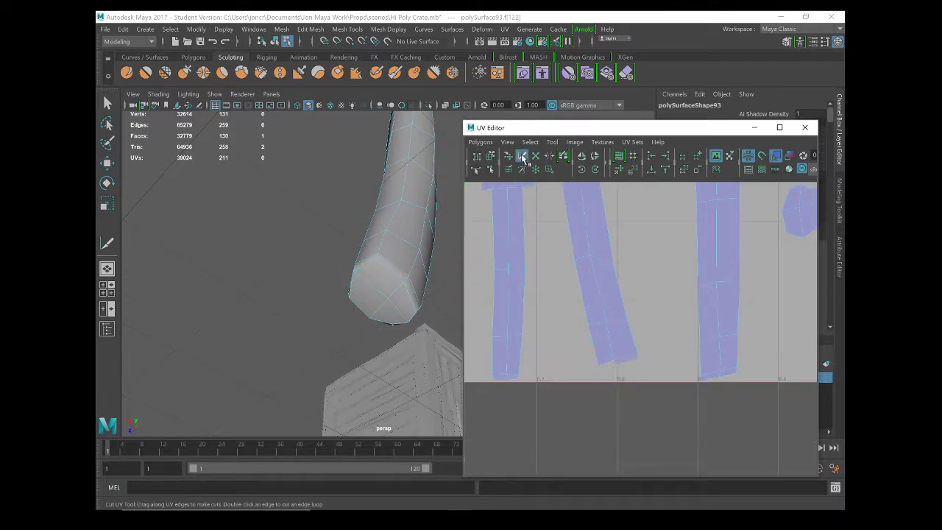
pyautogui.click(626, 358)
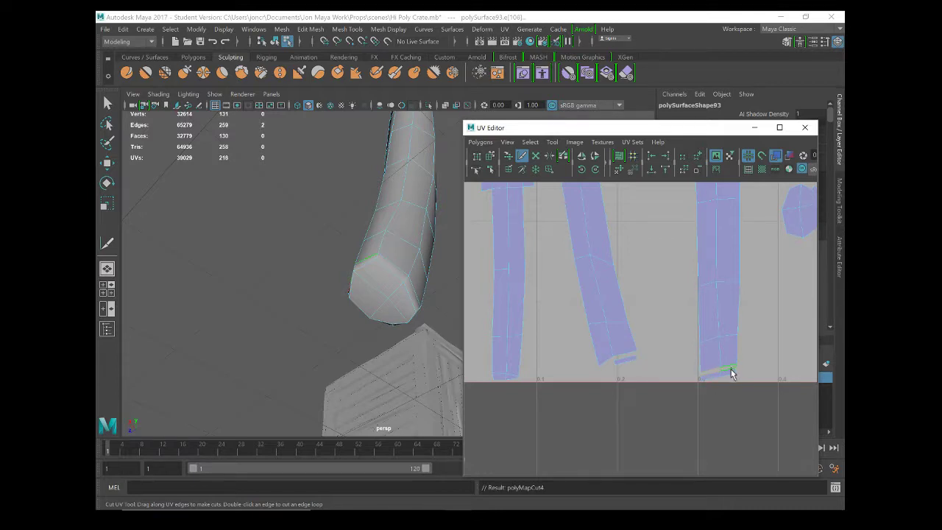
pyautogui.keyDown('alt'); pyautogui.moveTo(488, 346); pyautogui.dragTo(611, 374, button='middle'); pyautogui.keyUp('alt')
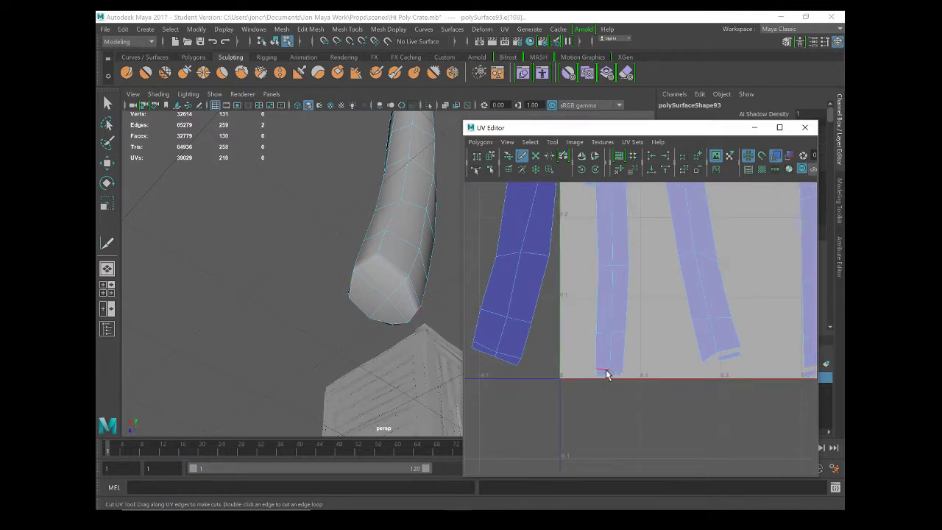
pyautogui.moveTo(500, 360); pyautogui.dragTo(508, 361)
pyautogui.keyDown('alt'); pyautogui.moveTo(646, 326); pyautogui.dragTo(549, 339, button='middle'); pyautogui.keyUp('alt')
pyautogui.scroll(-1, 557, 341)
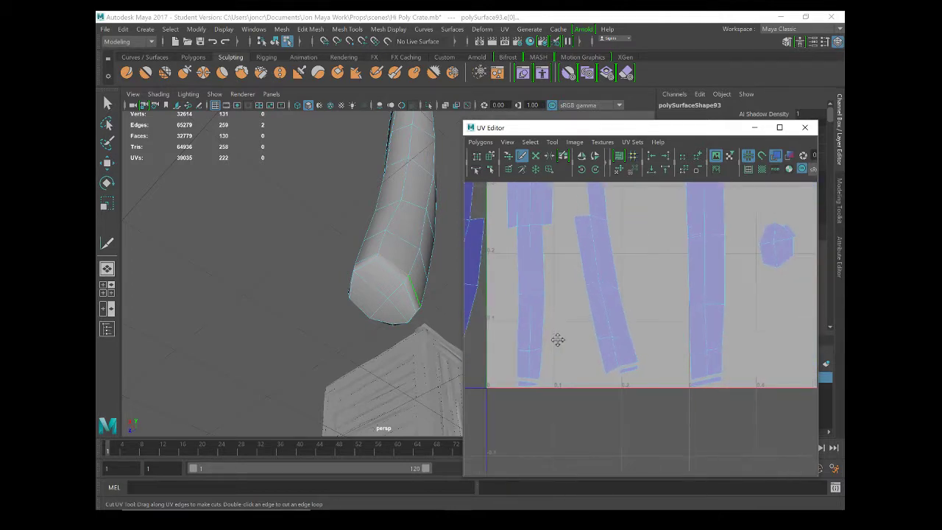
# Move the cut-off end pieces of the three strips inside the UV tile next to the bottom-cap shell
pyautogui.rightClick(562, 350)
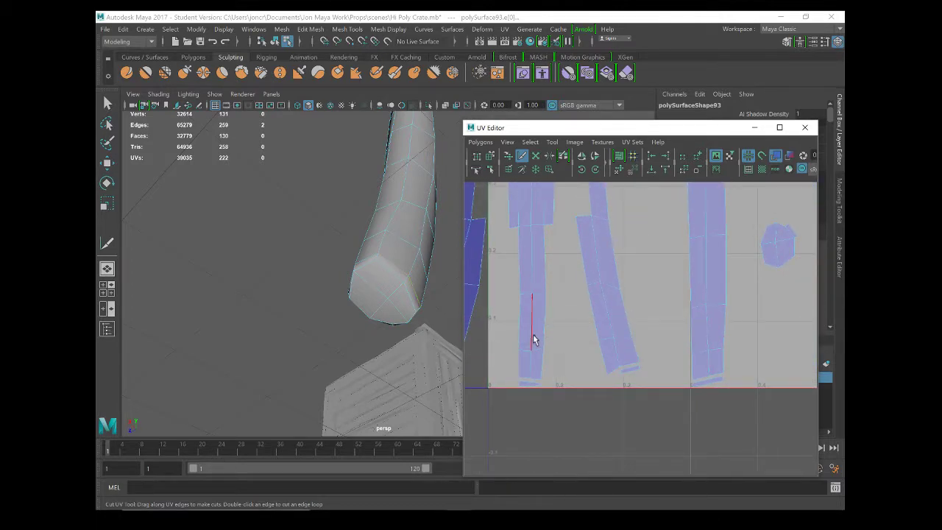
pyautogui.rightClick(532, 339)
pyautogui.rightClick(528, 363)
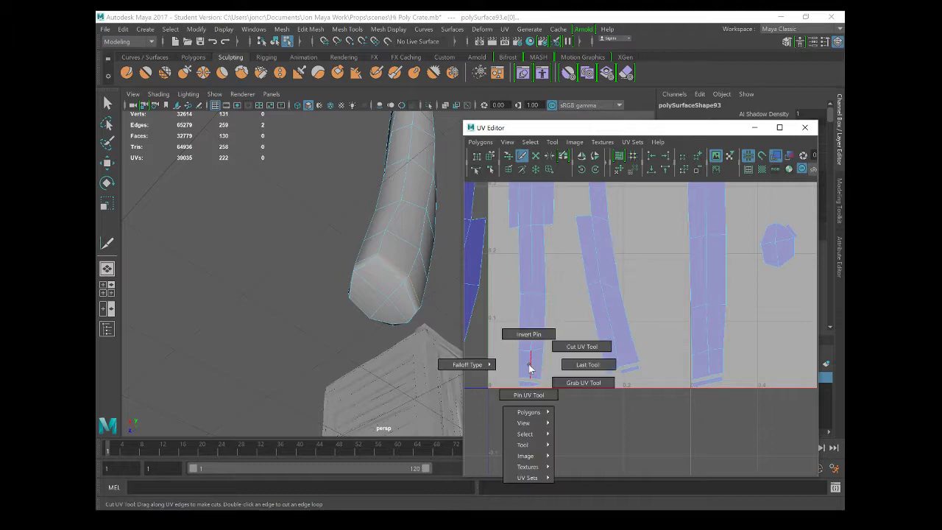
pyautogui.press('w')
pyautogui.moveTo(525, 354); pyautogui.dragTo(524, 385, button='right')
pyautogui.click(526, 385)
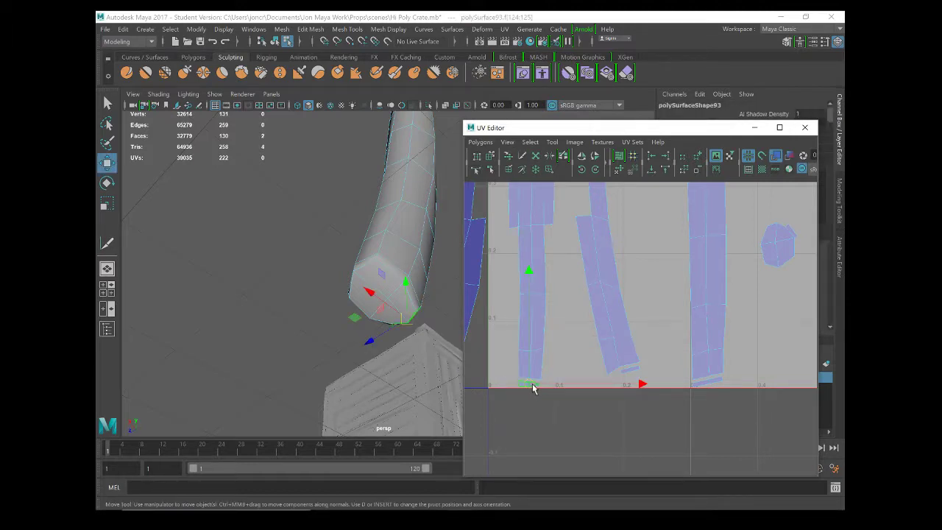
pyautogui.click(707, 382)
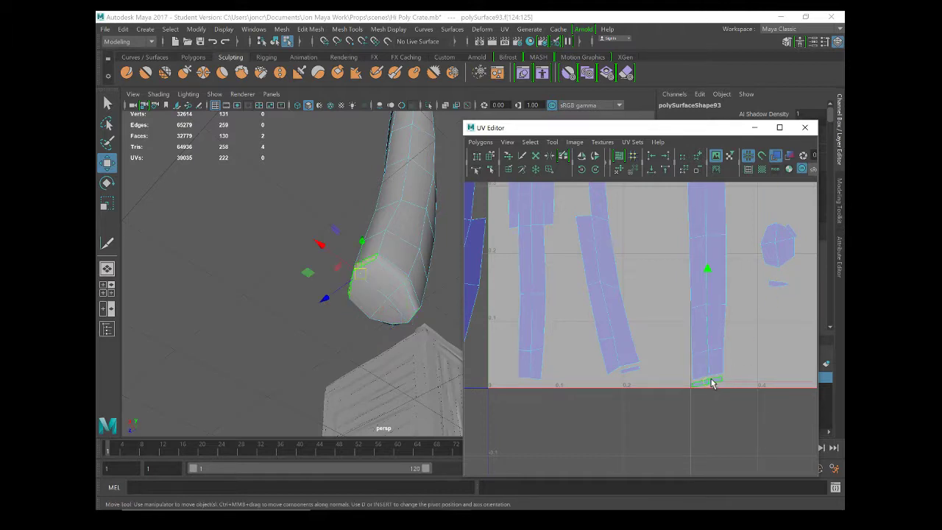
pyautogui.moveTo(725, 367); pyautogui.dragTo(801, 269)
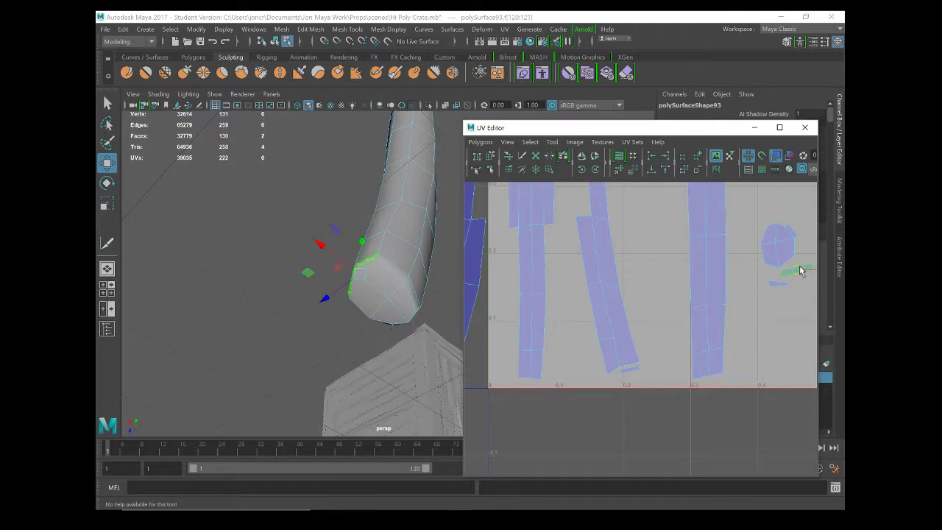
pyautogui.click(633, 371)
pyautogui.moveTo(637, 372); pyautogui.dragTo(756, 214)
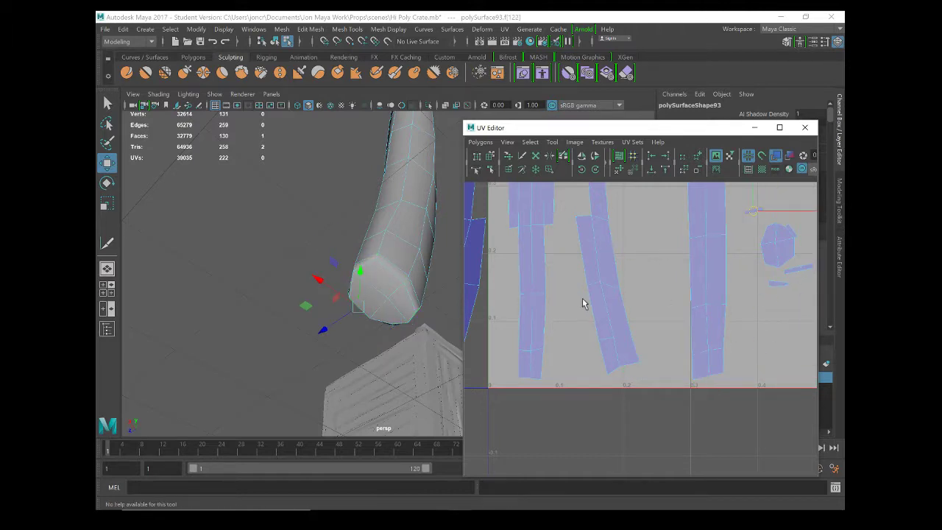
# Move the cut-off end piece of the strip outside the UV tile across to the bottom-cap shell
pyautogui.keyDown('alt'); pyautogui.moveTo(582, 304); pyautogui.dragTo(700, 263, button='middle'); pyautogui.keyUp('alt')
pyautogui.click(551, 333)
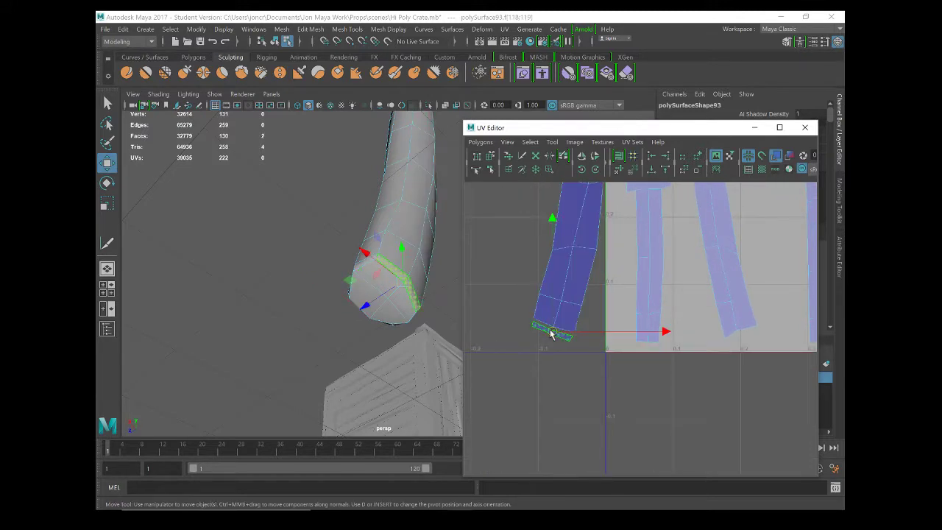
pyautogui.moveTo(551, 333); pyautogui.dragTo(777, 281)
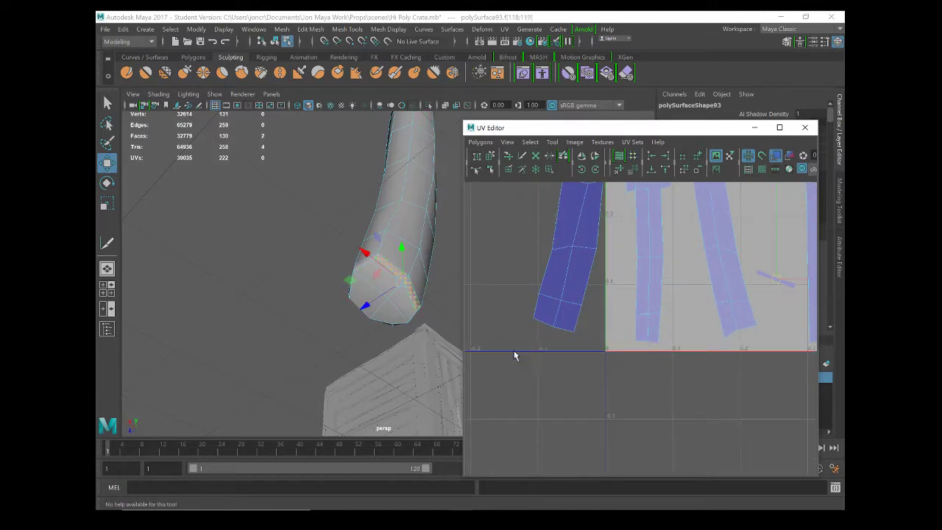
pyautogui.scroll(-2, 688, 292)
pyautogui.keyDown('alt'); pyautogui.moveTo(681, 292); pyautogui.dragTo(480, 313, button='middle'); pyautogui.keyUp('alt')
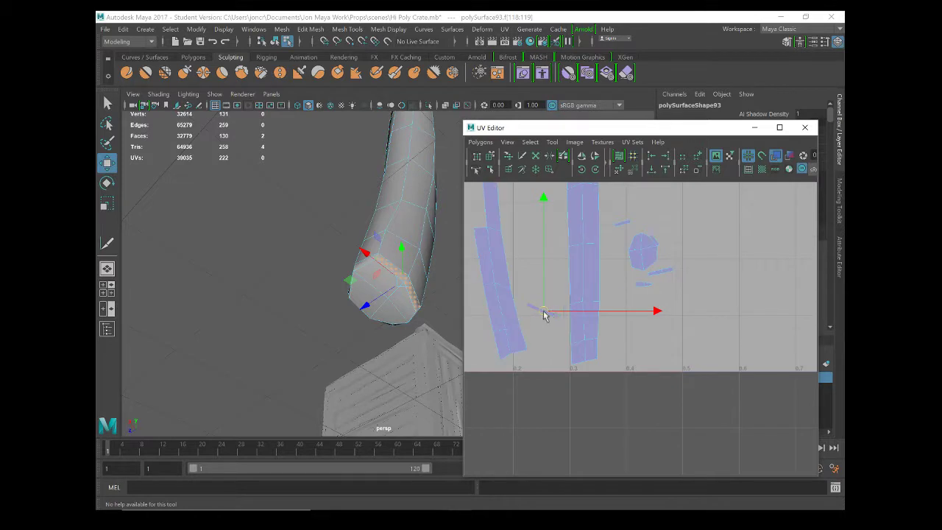
pyautogui.moveTo(541, 312); pyautogui.dragTo(696, 250)
# Reposition the UV Editor window over the viewport and frame the bottom-cap shell with its detached end pieces
pyautogui.scroll(3, 687, 265)
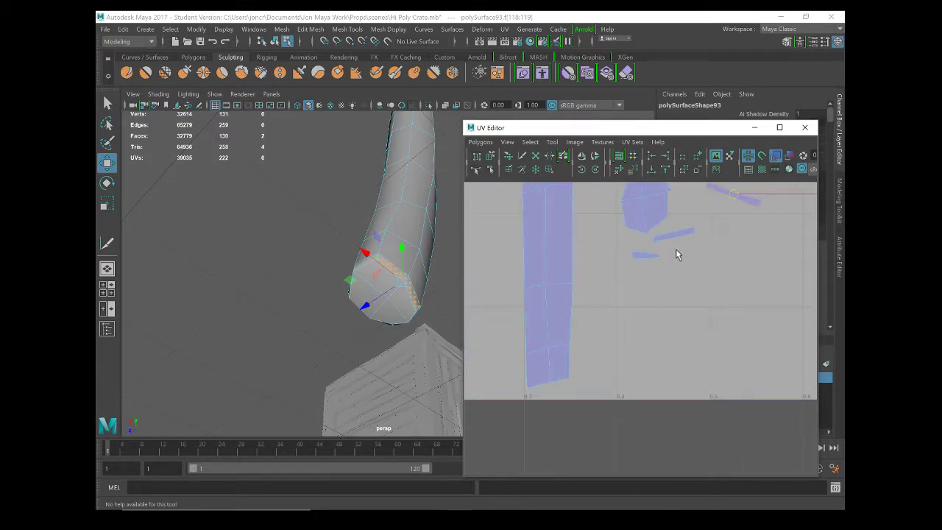
pyautogui.moveTo(466, 129); pyautogui.dragTo(350, 67)
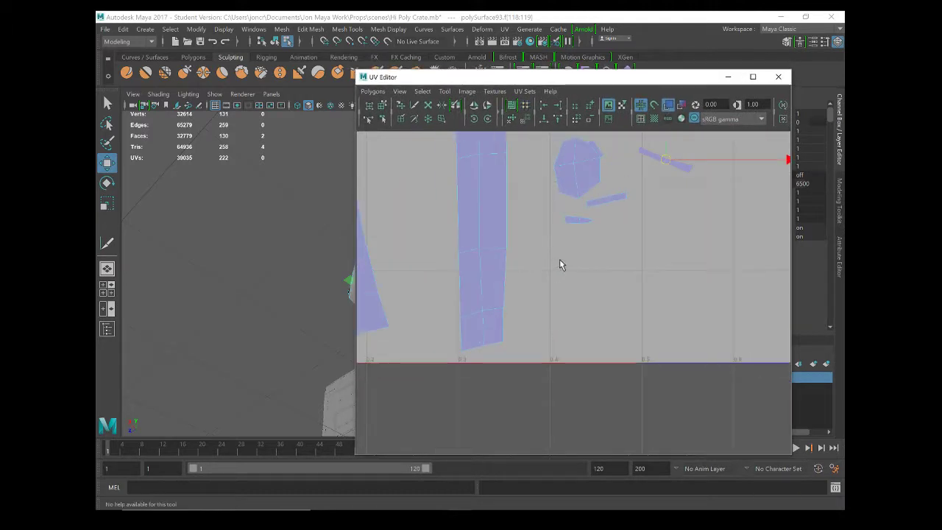
pyautogui.scroll(2, 615, 343)
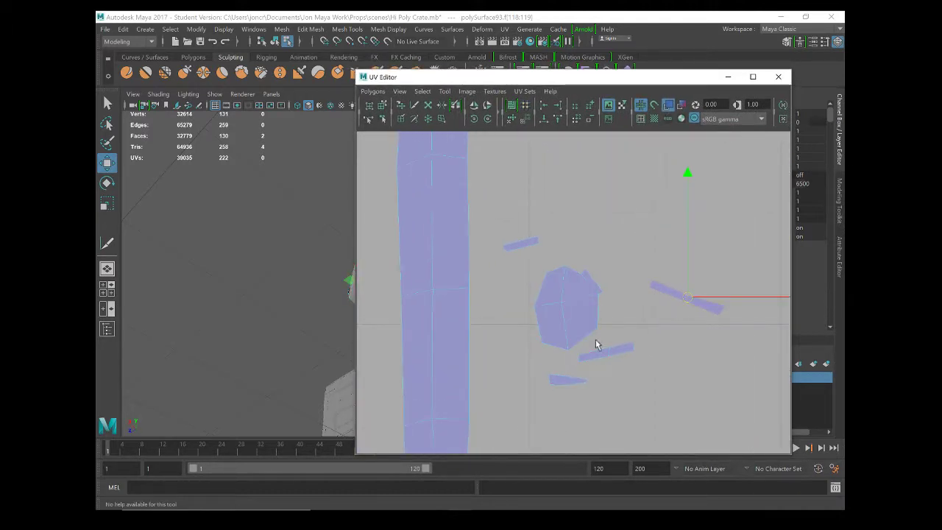
# Move the small tapered end piece from below the bottom-cap shell to just above its upper edge
pyautogui.moveTo(595, 355)
pyautogui.mouseDown(button='right')
pyautogui.moveTo(591, 326)
pyautogui.moveTo(564, 347)
pyautogui.moveTo(594, 330)
pyautogui.moveTo(585, 341)
pyautogui.mouseUp(button='right')
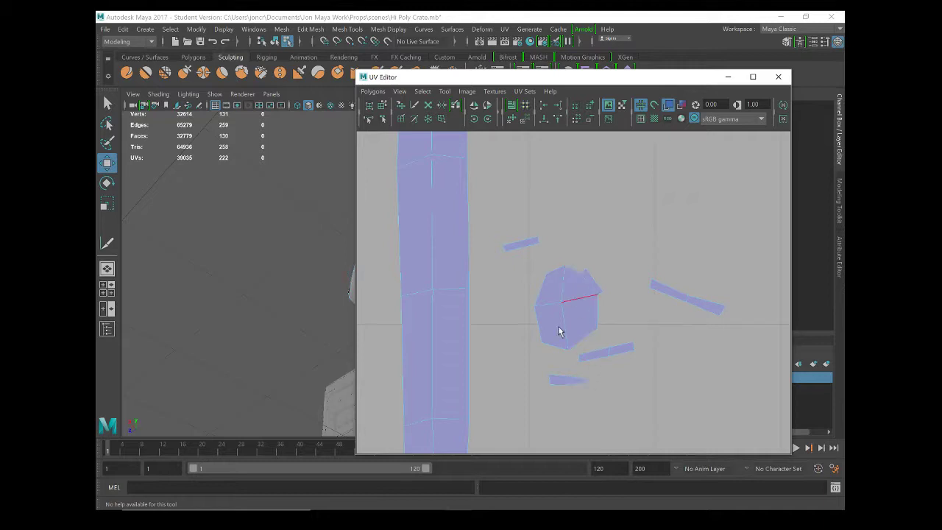
pyautogui.moveTo(559, 378); pyautogui.dragTo(548, 373, button='right')
pyautogui.click(559, 380)
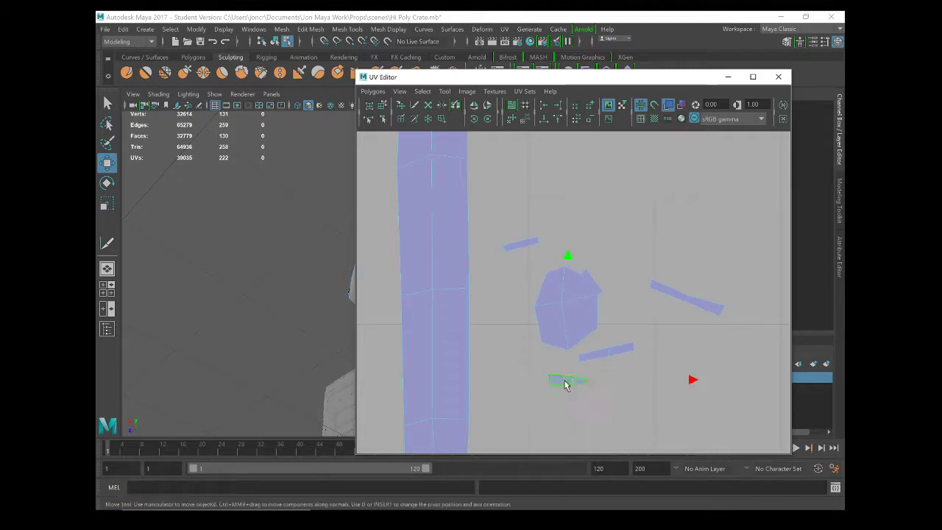
pyautogui.moveTo(564, 379); pyautogui.dragTo(565, 255)
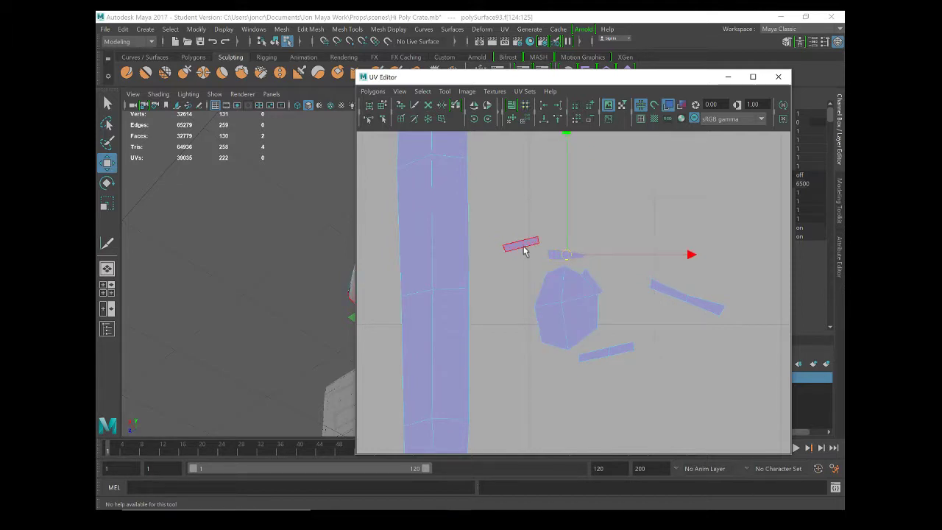
# Identify the single-face end piece's matching cap edge, then move the piece beside the cap's right edge and rotate it upright
pyautogui.moveTo(524, 251); pyautogui.dragTo(522, 215, button='right')
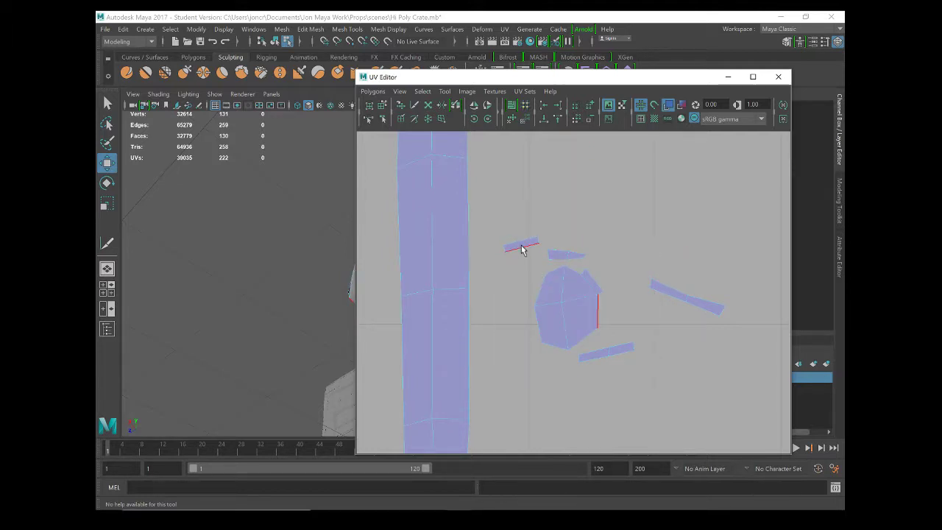
pyautogui.click(522, 250)
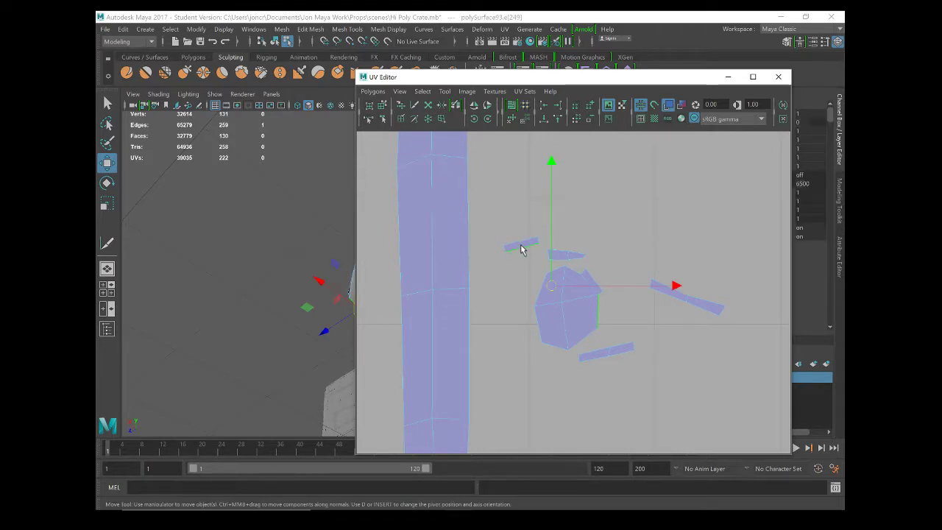
pyautogui.moveTo(521, 246); pyautogui.dragTo(522, 275, button='right')
pyautogui.click(526, 247)
pyautogui.moveTo(530, 248); pyautogui.dragTo(624, 318)
pyautogui.press('e')
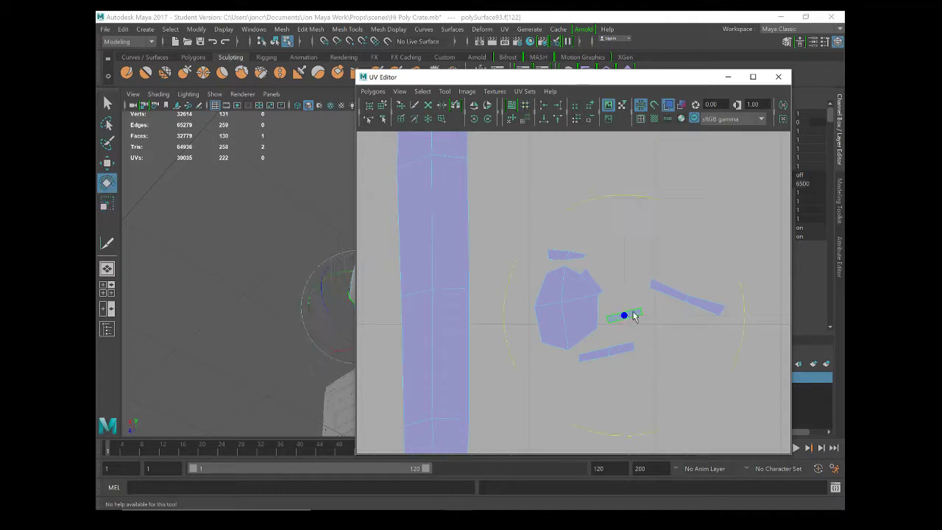
pyautogui.moveTo(746, 352); pyautogui.dragTo(664, 435)
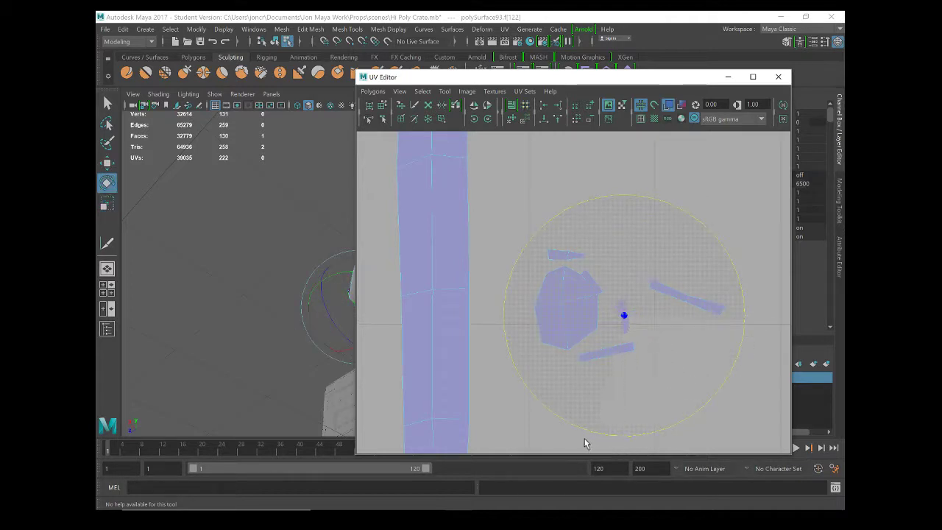
# Rotate the two-face end piece parallel to the cap's lower-right edge and move it alongside that edge
pyautogui.click(608, 354)
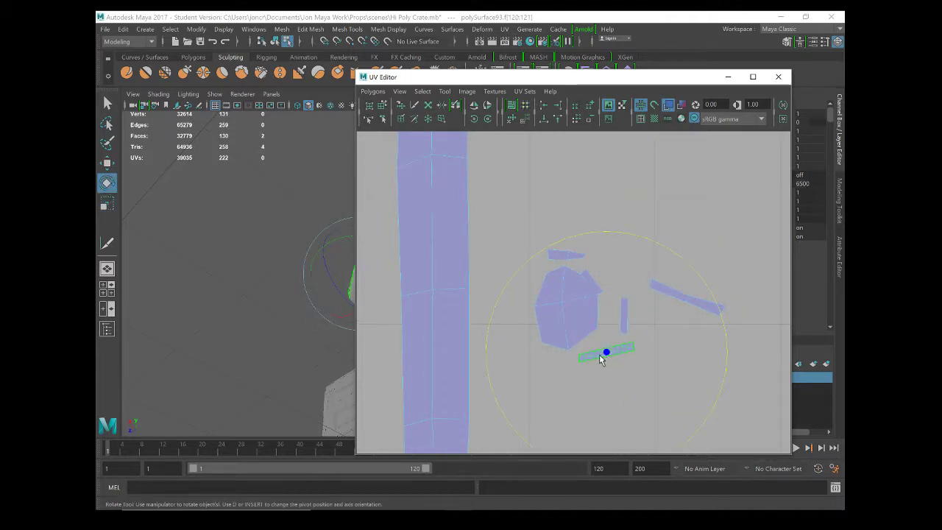
pyautogui.moveTo(602, 358); pyautogui.dragTo(553, 336, button='right')
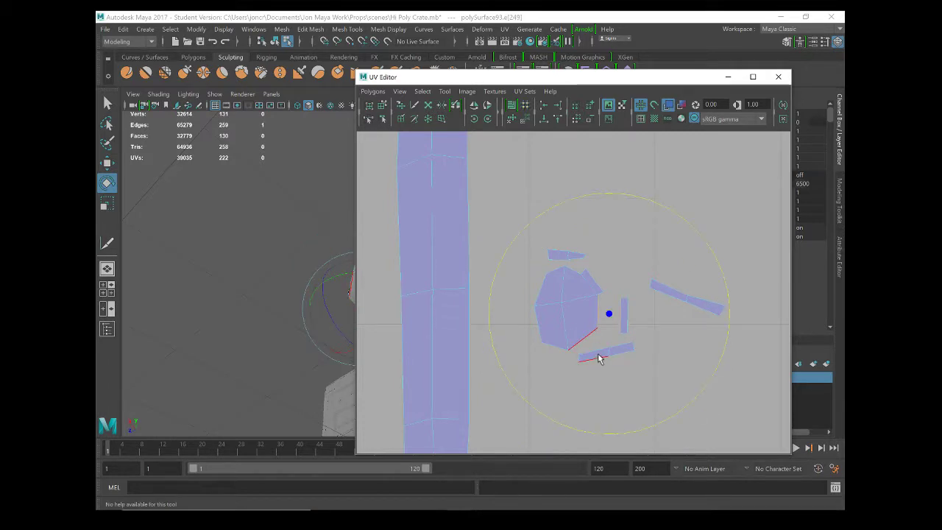
pyautogui.moveTo(598, 358); pyautogui.dragTo(562, 341, button='right')
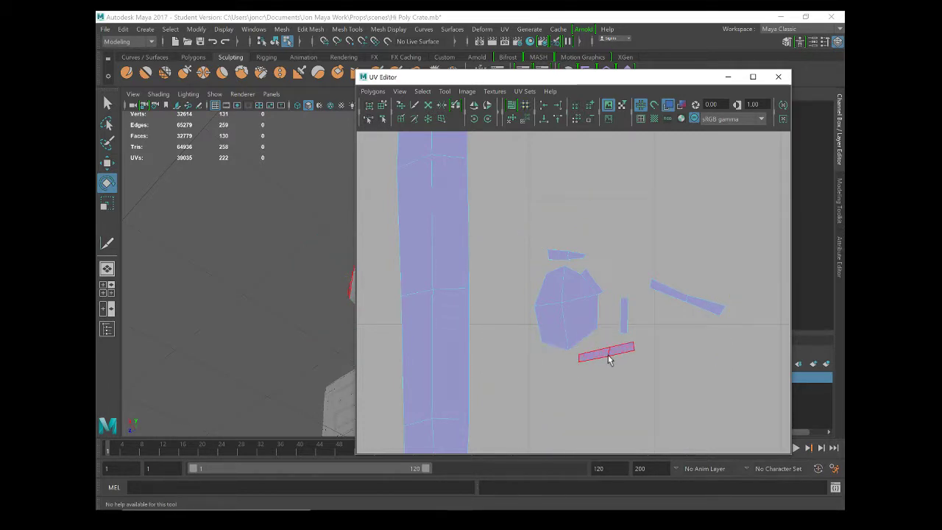
pyautogui.press('r')
pyautogui.press('e')
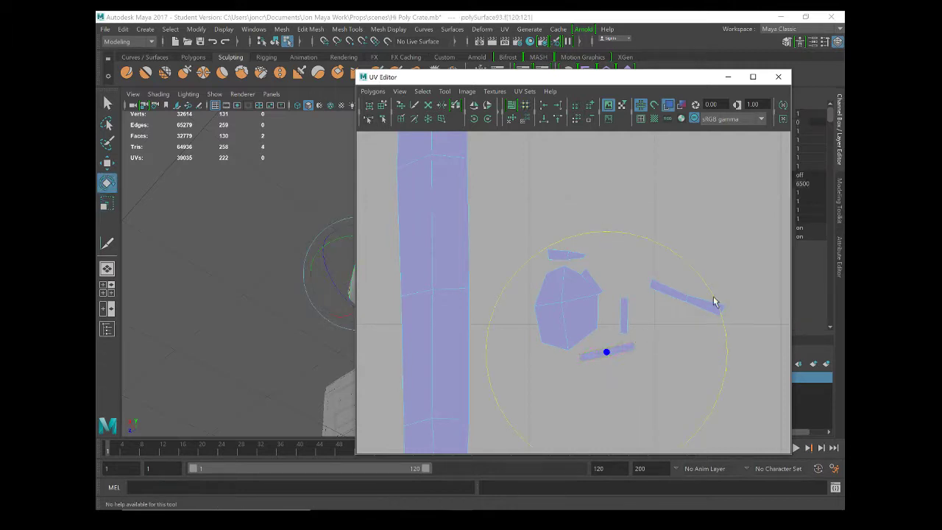
pyautogui.moveTo(719, 322); pyautogui.dragTo(560, 417)
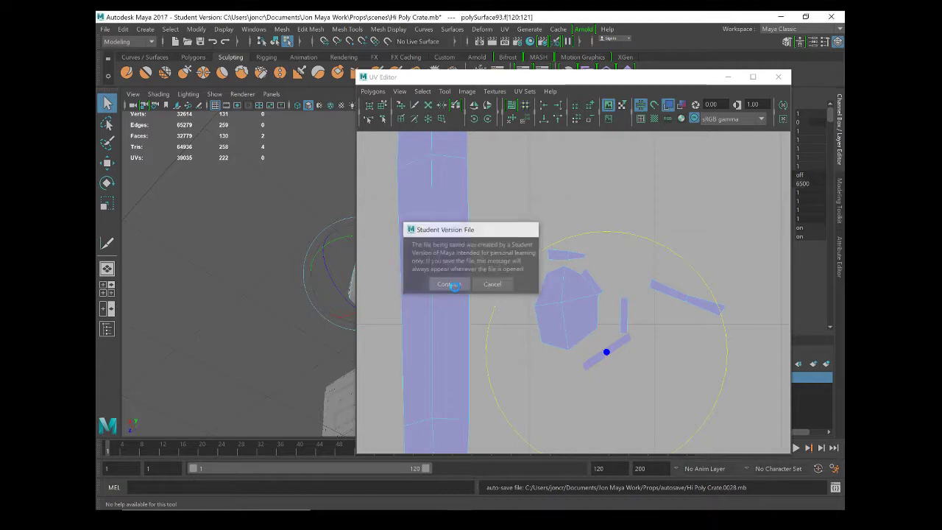
pyautogui.click(449, 284)
pyautogui.press('w')
pyautogui.moveTo(616, 351); pyautogui.dragTo(572, 370)
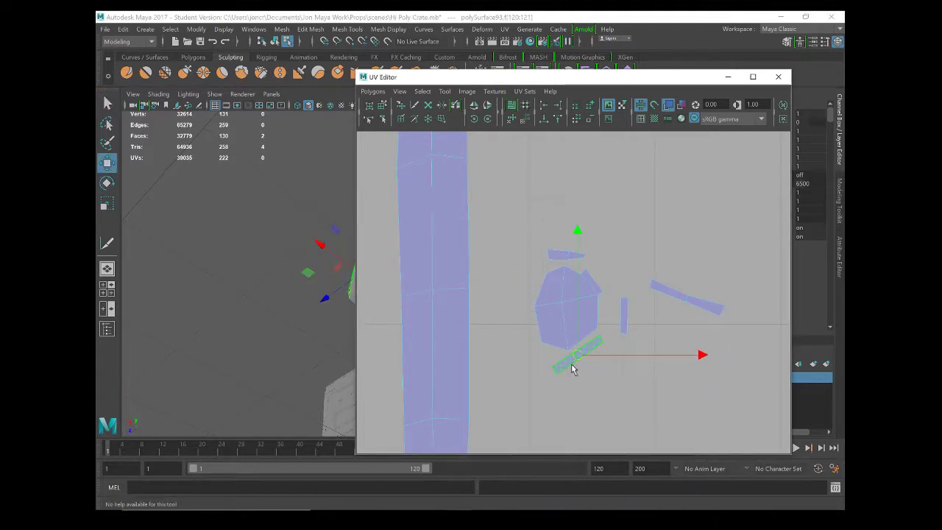
# Move the long, bent end piece across to the left side of the bottom-cap shell and rotate it roughly upright
pyautogui.click(729, 305)
pyautogui.click(709, 307)
pyautogui.moveTo(706, 307); pyautogui.dragTo(677, 273, button='right')
pyautogui.click(671, 291)
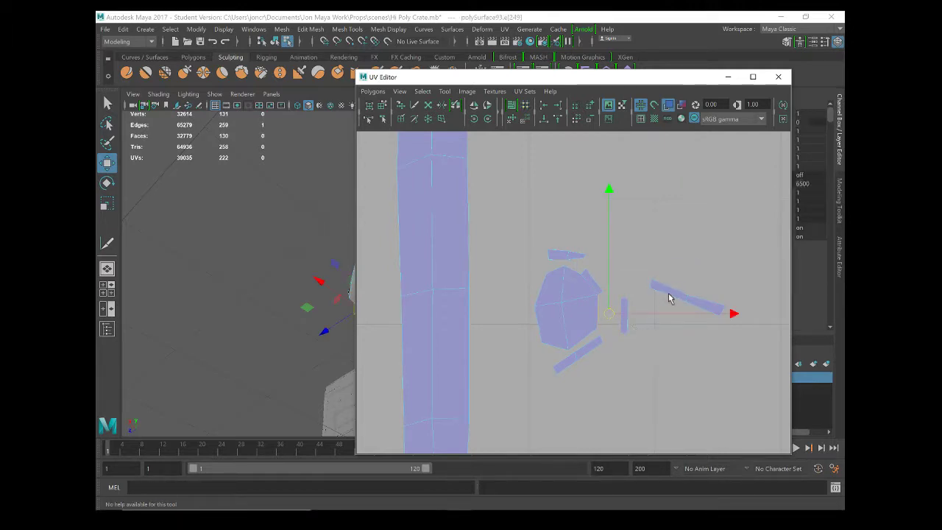
pyautogui.click(675, 297)
pyautogui.moveTo(699, 310); pyautogui.dragTo(684, 294, button='right')
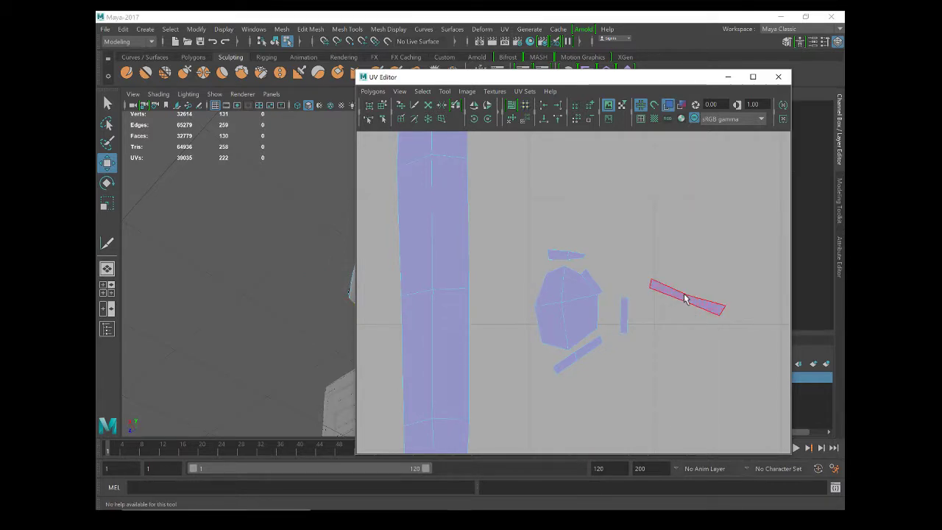
pyautogui.click(694, 305)
pyautogui.moveTo(511, 275); pyautogui.dragTo(508, 273)
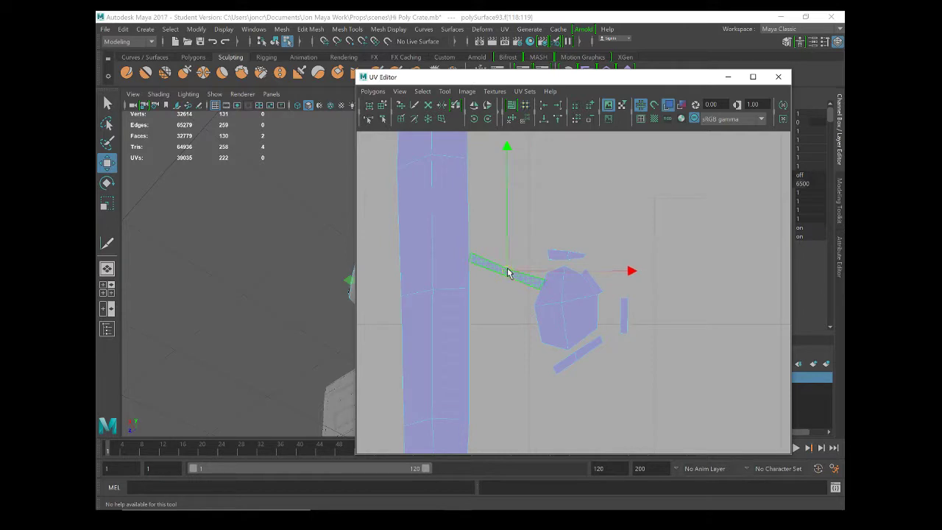
pyautogui.press('r')
pyautogui.press('e')
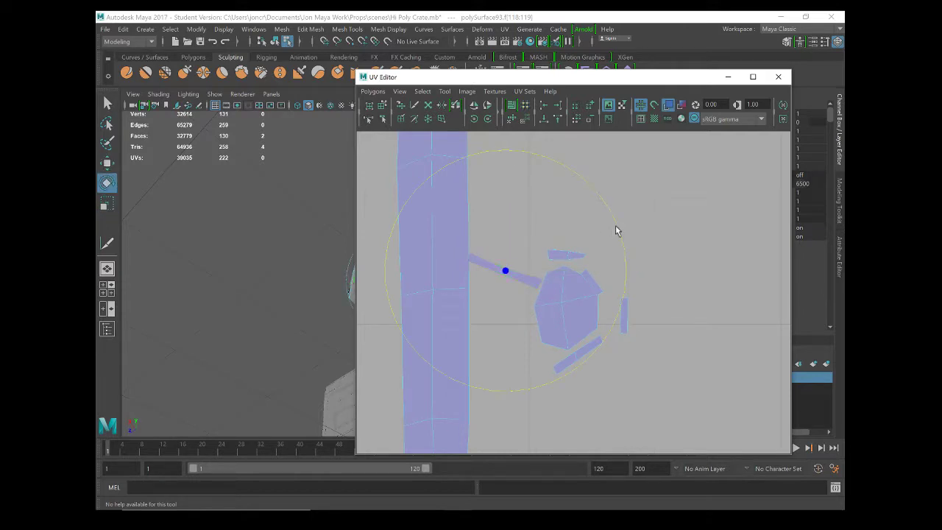
pyautogui.moveTo(616, 225); pyautogui.dragTo(441, 160)
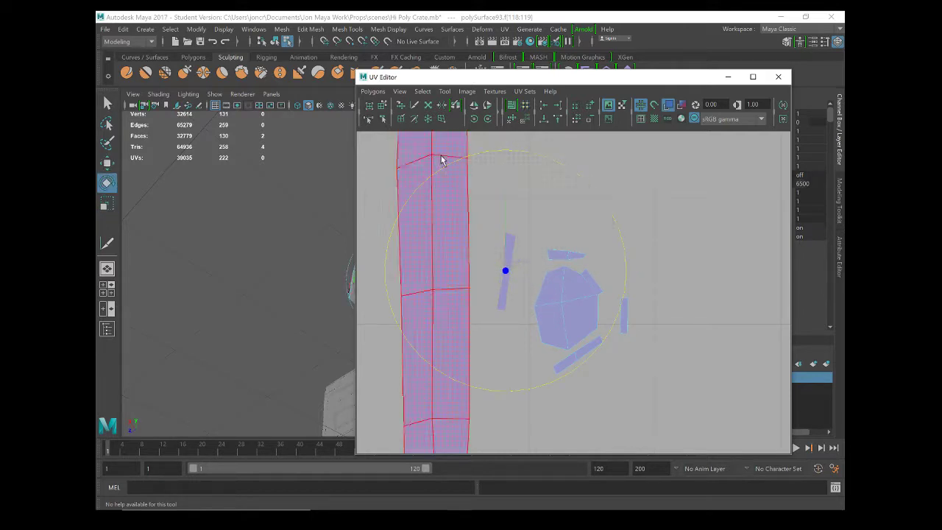
# Position the upright long end piece close beside the cap shell's left edges
pyautogui.press('w')
pyautogui.moveTo(506, 273); pyautogui.dragTo(519, 310)
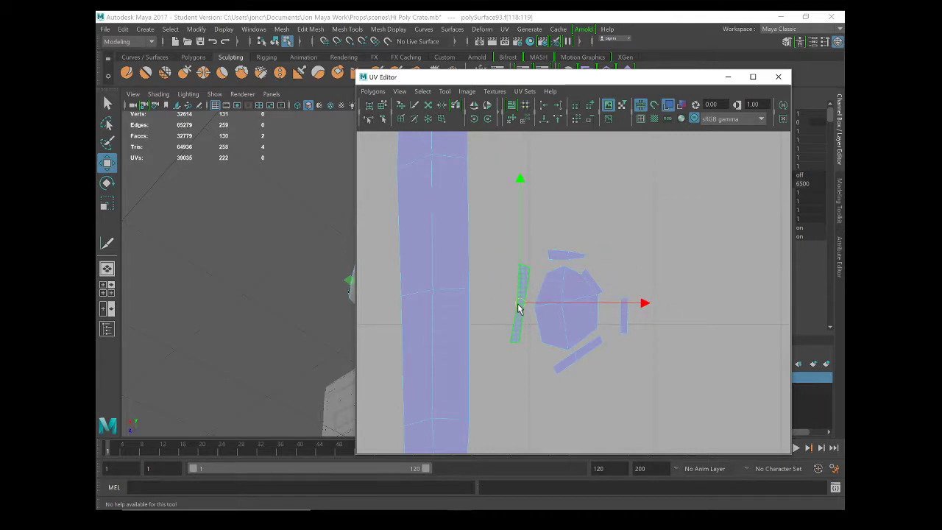
pyautogui.moveTo(596, 292); pyautogui.dragTo(587, 271, button='middle')
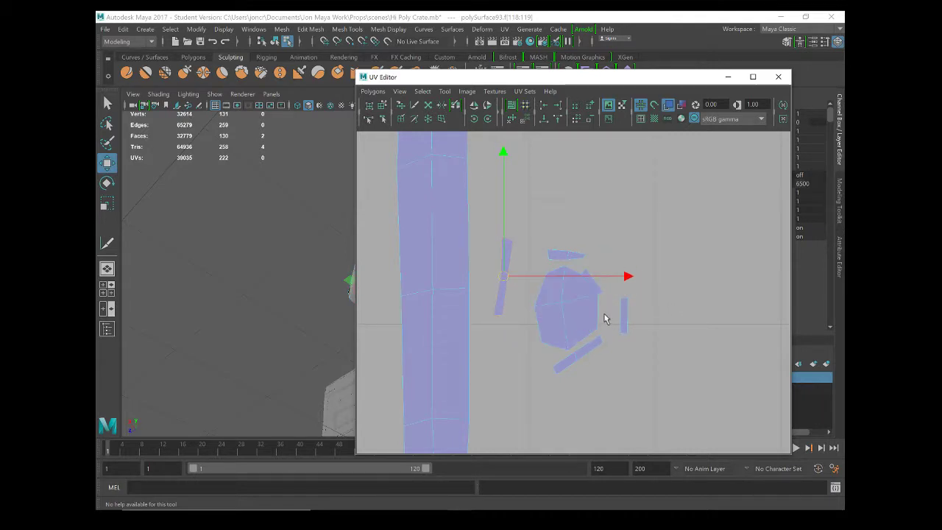
pyautogui.click(605, 318)
pyautogui.scroll(2, 578, 257)
pyautogui.click(483, 271)
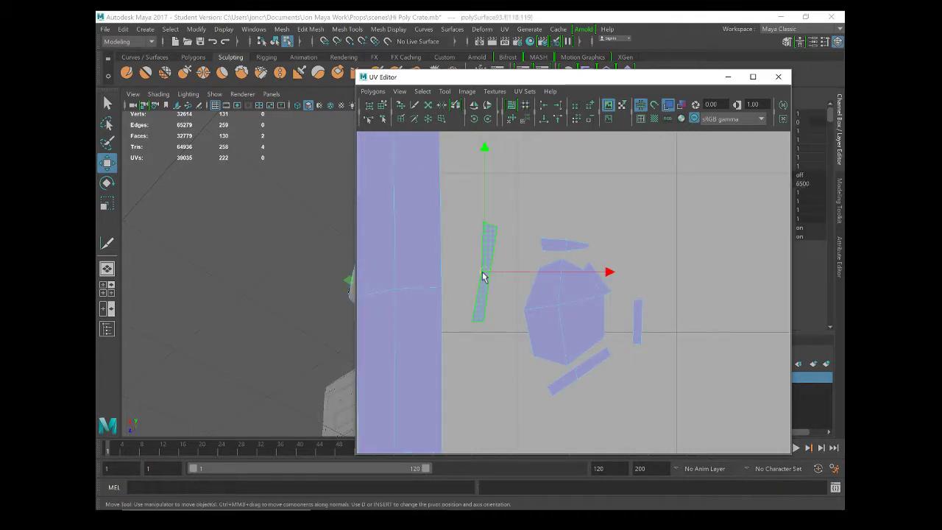
pyautogui.moveTo(483, 276); pyautogui.dragTo(505, 318)
# Move and sew the right and lower-right end pieces onto the matching edges of the bottom-cap shell
pyautogui.click(531, 248)
pyautogui.moveTo(547, 270); pyautogui.dragTo(544, 242, button='right')
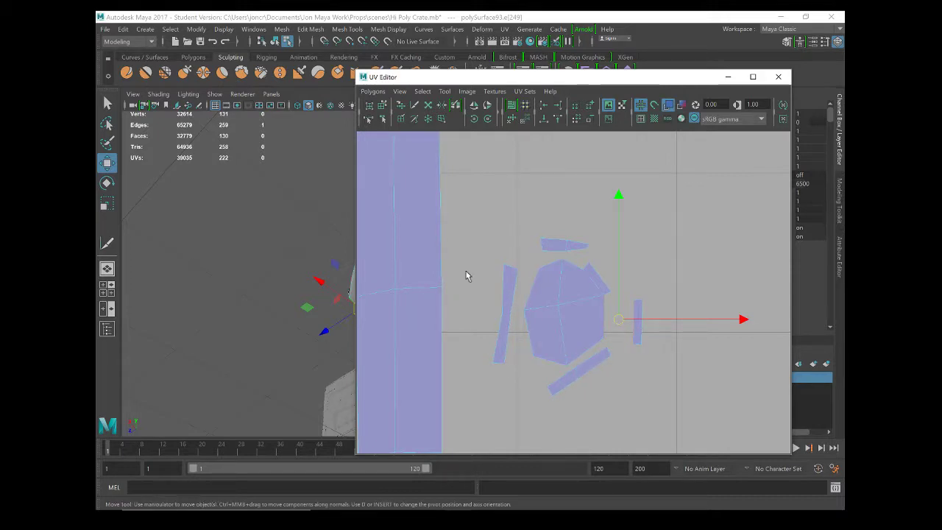
pyautogui.click(372, 92)
pyautogui.click(422, 458)
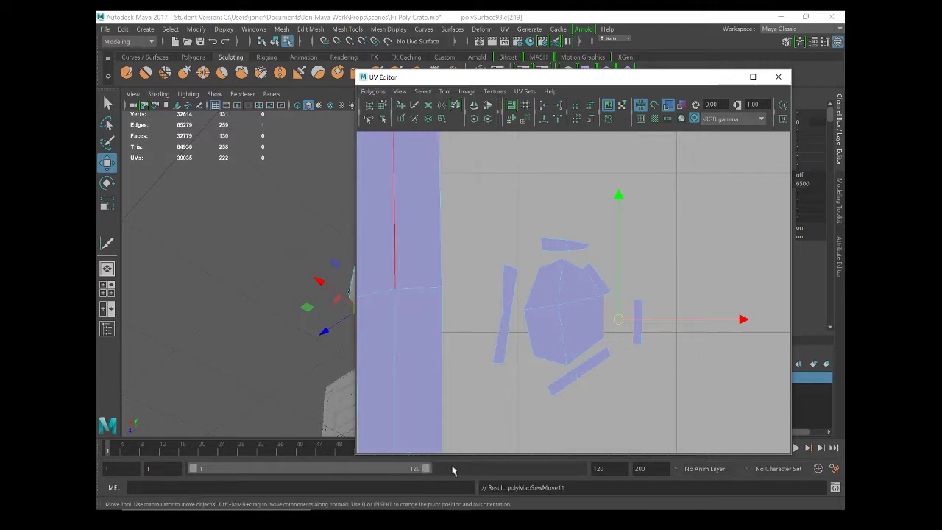
pyautogui.click(589, 363)
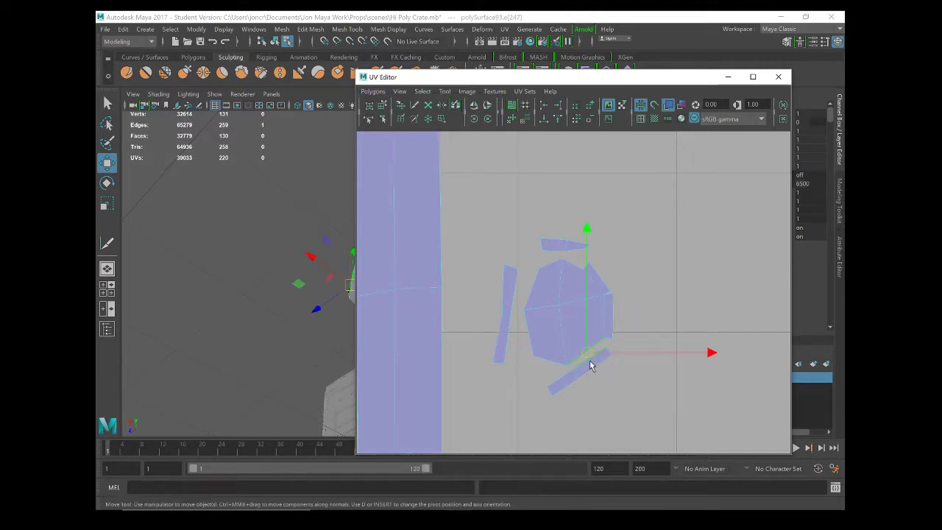
pyautogui.press('g')
pyautogui.click(571, 393)
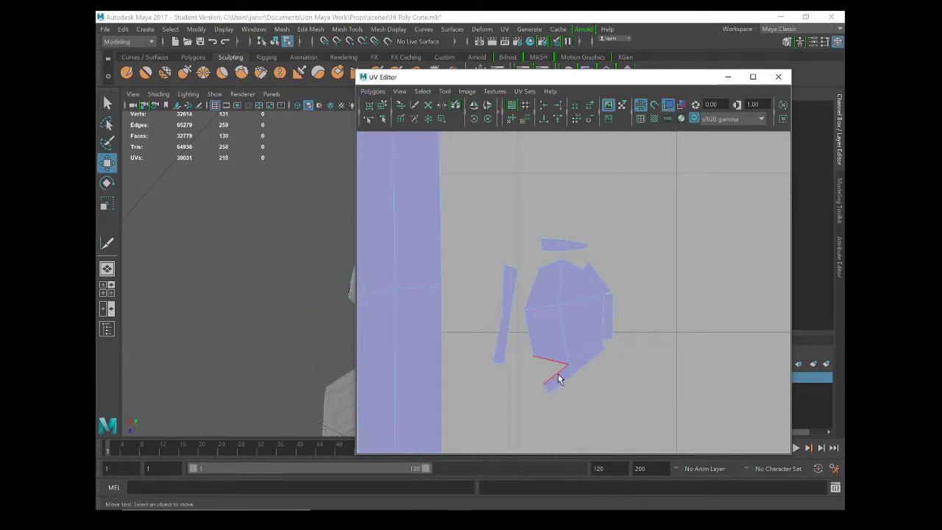
# Move and sew the left end piece and the upper end piece onto their matching bottom-cap edges
pyautogui.click(530, 343)
pyautogui.press('g')
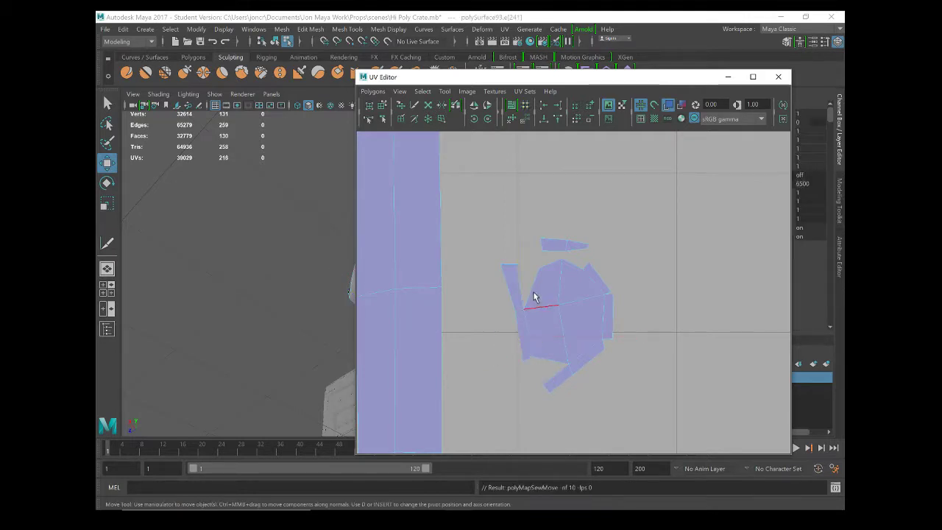
pyautogui.click(532, 293)
pyautogui.press('g')
pyautogui.click(582, 257)
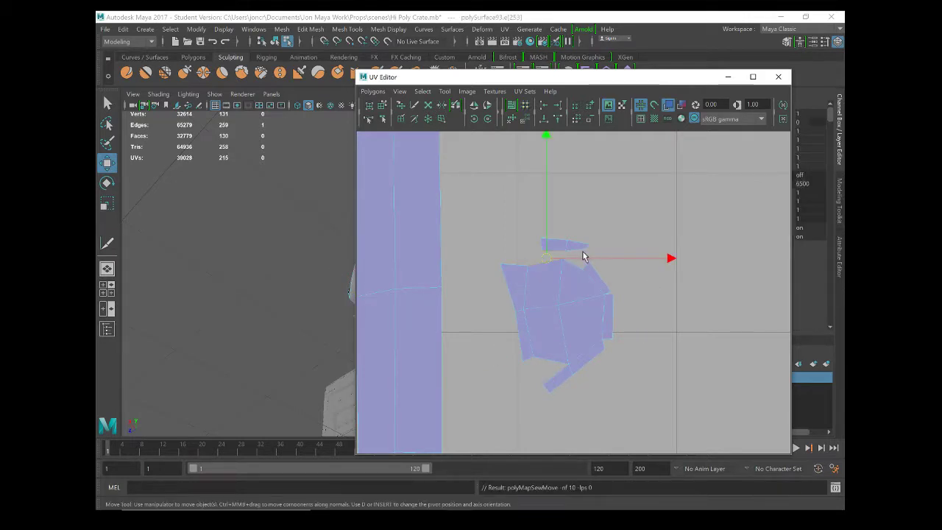
pyautogui.press('g')
pyautogui.click(569, 259)
pyautogui.press('g')
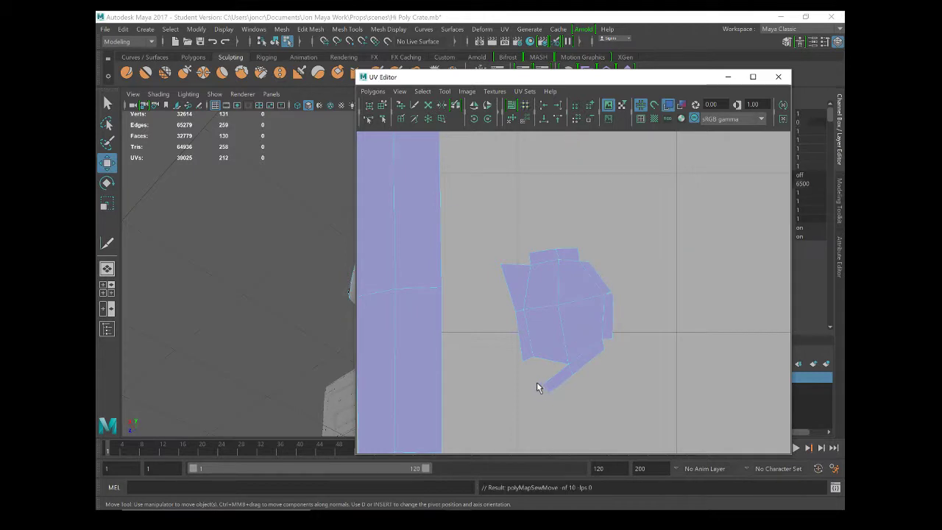
# Sew the remaining open corner seams between neighbouring end pieces around the bottom-cap shell
pyautogui.click(530, 265)
pyautogui.press('g')
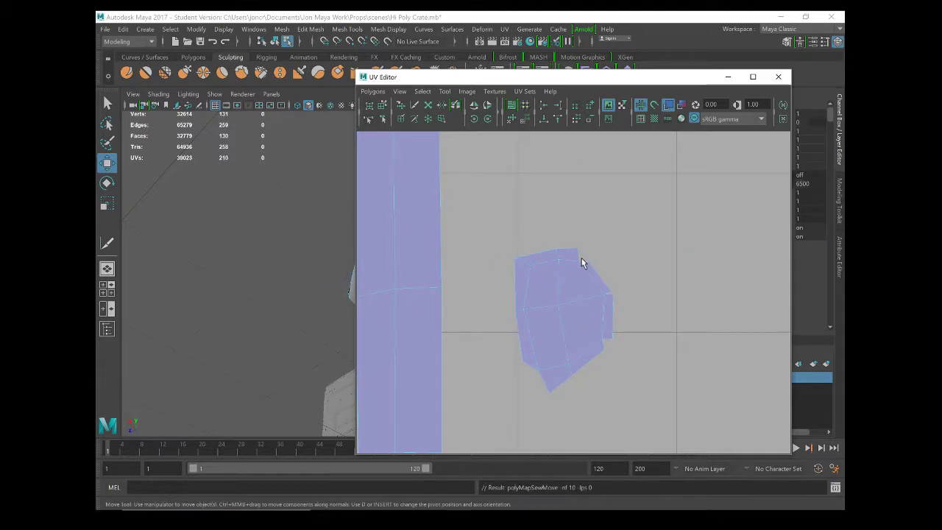
pyautogui.click(613, 308)
pyautogui.press('g')
pyautogui.click(608, 295)
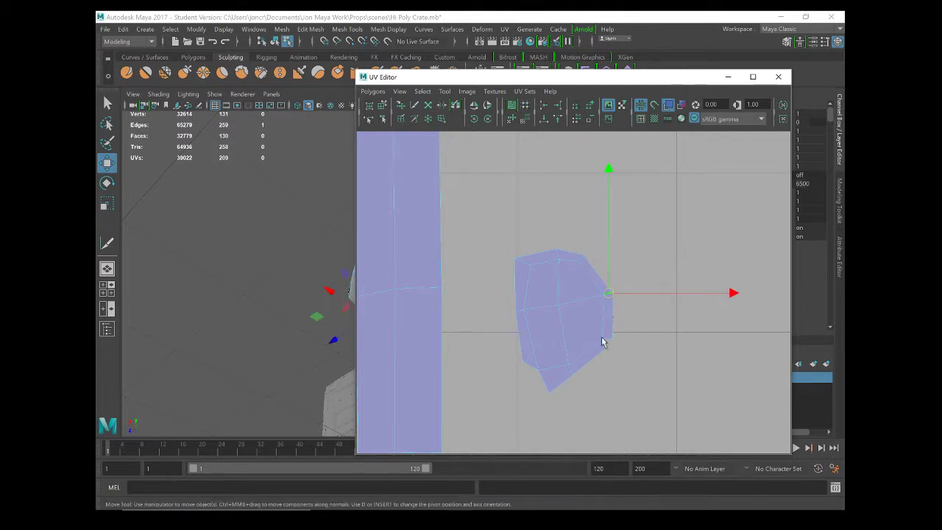
pyautogui.press('g')
pyautogui.click(603, 342)
pyautogui.press('g')
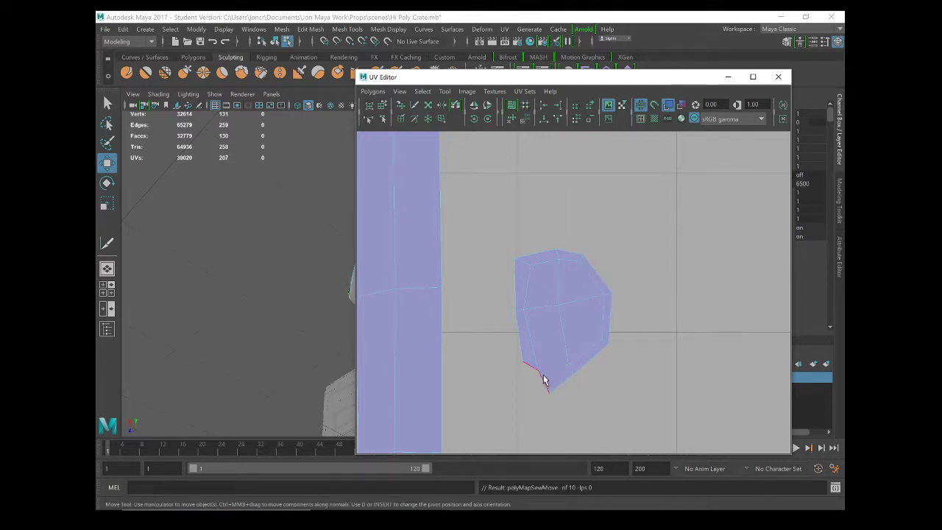
pyautogui.click(543, 380)
pyautogui.press('g')
# Unfold the sewn bottom-cap shell and scale it down to roughly the size of the top-cap shell
pyautogui.scroll(-2, 582, 309)
pyautogui.rightClick(552, 337)
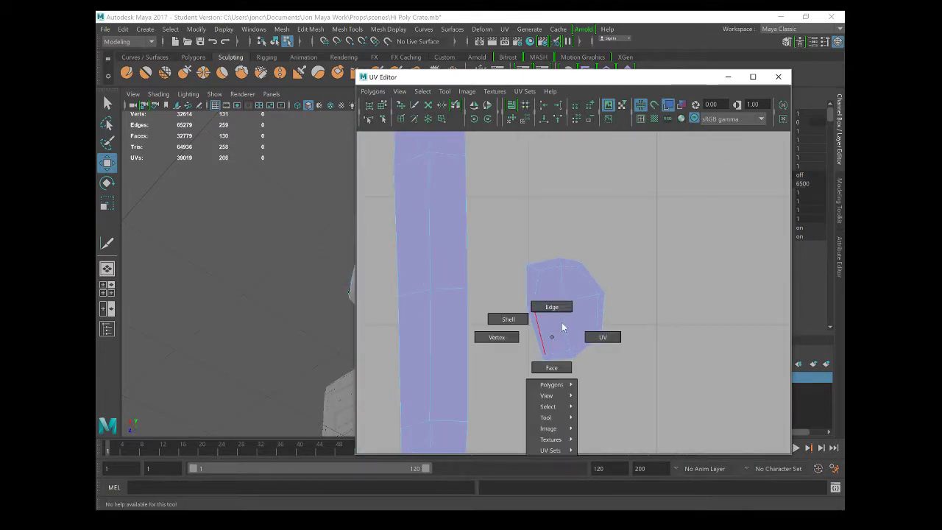
pyautogui.click(508, 319)
pyautogui.click(588, 267)
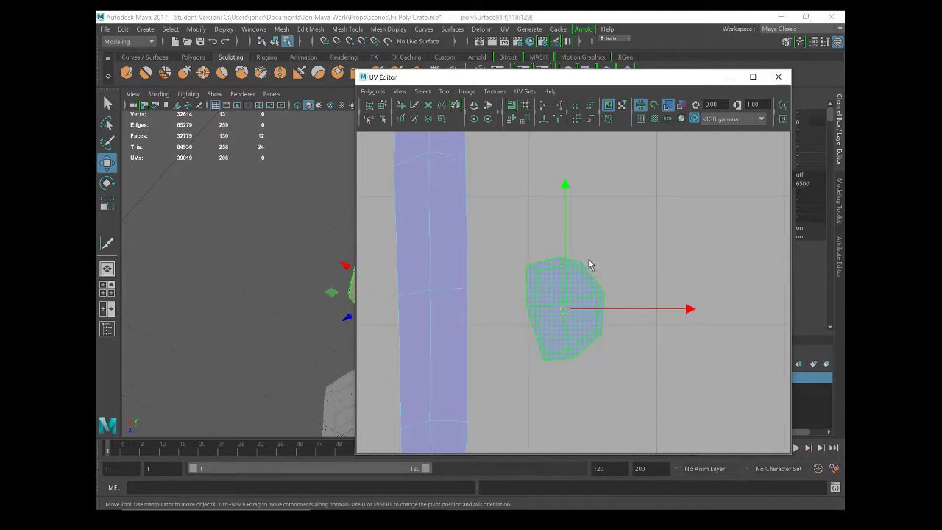
pyautogui.click(510, 120)
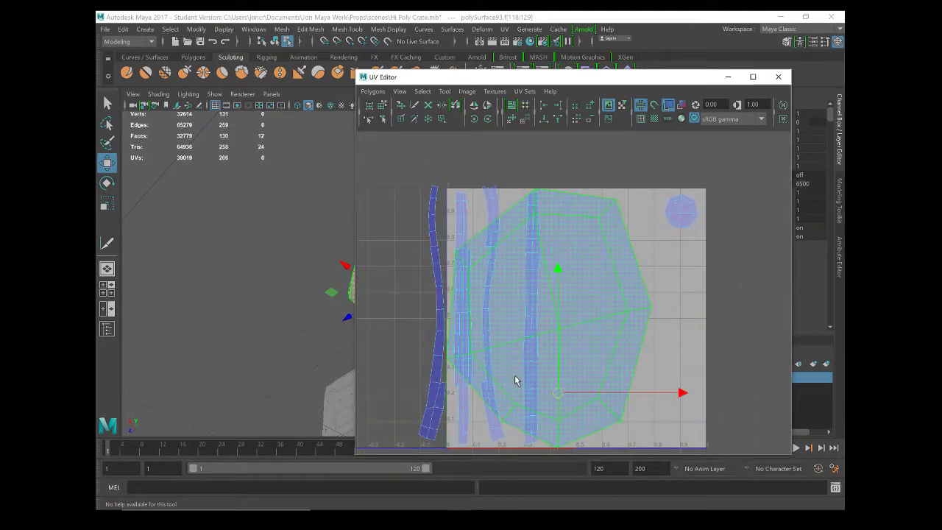
pyautogui.press('r')
pyautogui.moveTo(548, 318); pyautogui.dragTo(445, 319)
pyautogui.press('w')
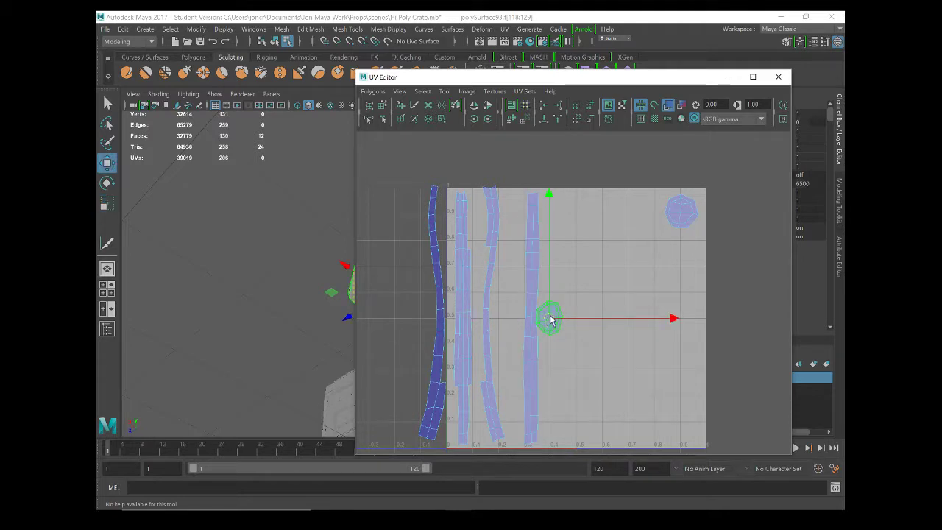
# Place the bottom-cap shell directly below the top-cap shell in the upper-right area of the UV space
pyautogui.moveTo(548, 319); pyautogui.dragTo(684, 255)
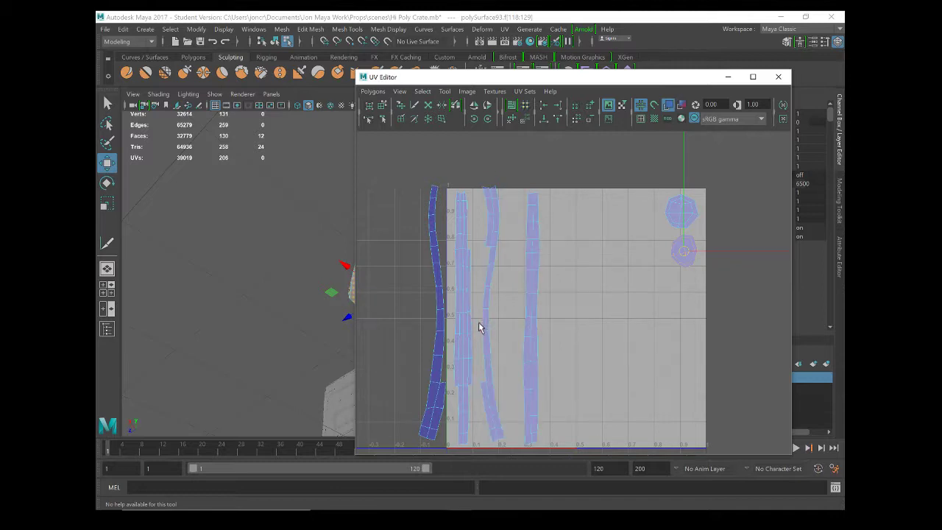
pyautogui.click(300, 269)
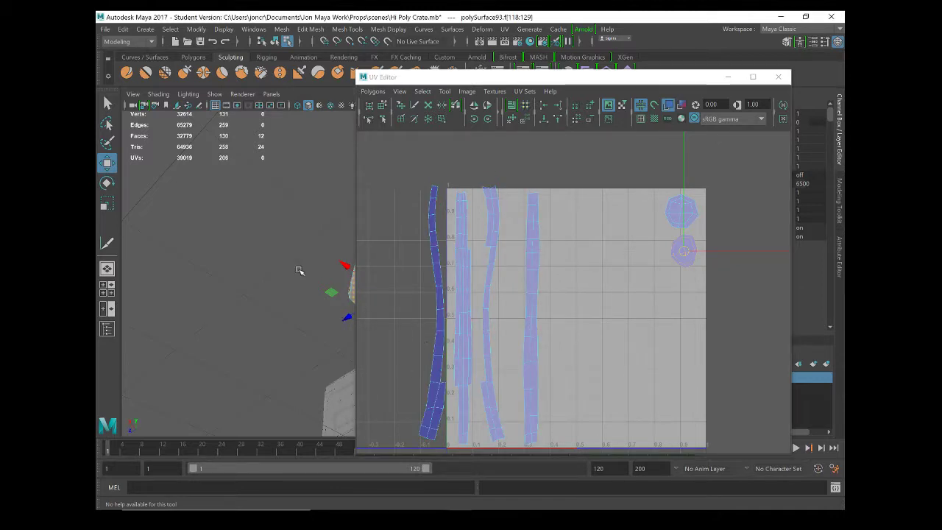
pyautogui.keyDown('alt'); pyautogui.moveTo(324, 265); pyautogui.dragTo(293, 268); pyautogui.keyUp('alt')
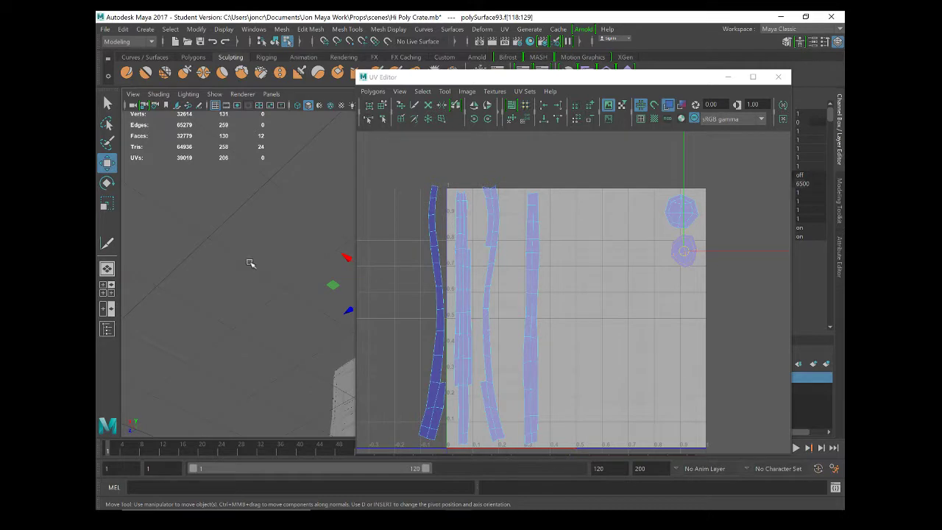
pyautogui.click(355, 271)
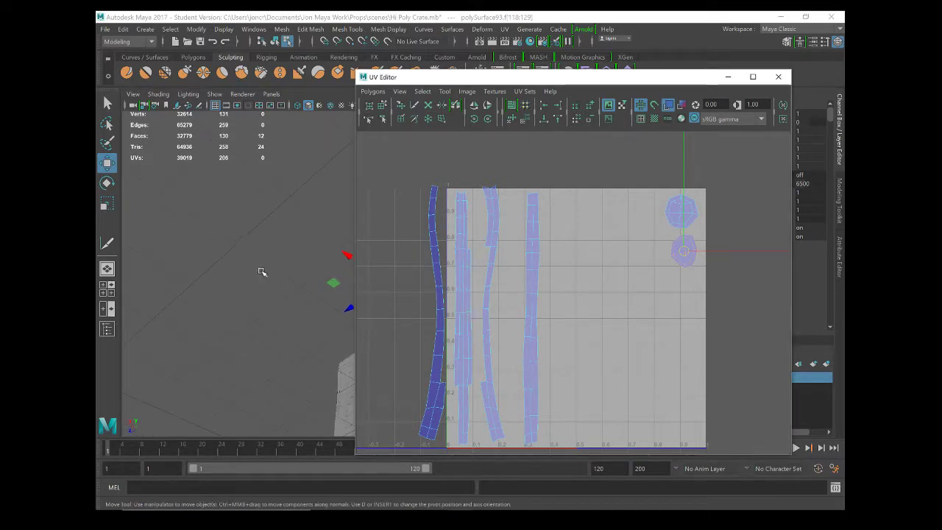
pyautogui.click(321, 265)
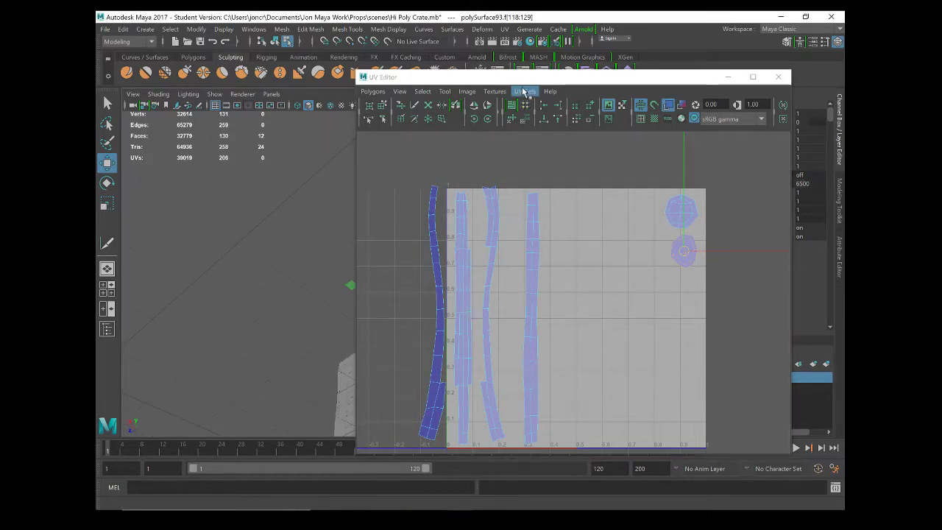
# Move the UV Editor clear of the axe handle and undo the accidental moves of the bottom cap
pyautogui.moveTo(412, 76); pyautogui.dragTo(525, 79)
pyautogui.click(442, 273)
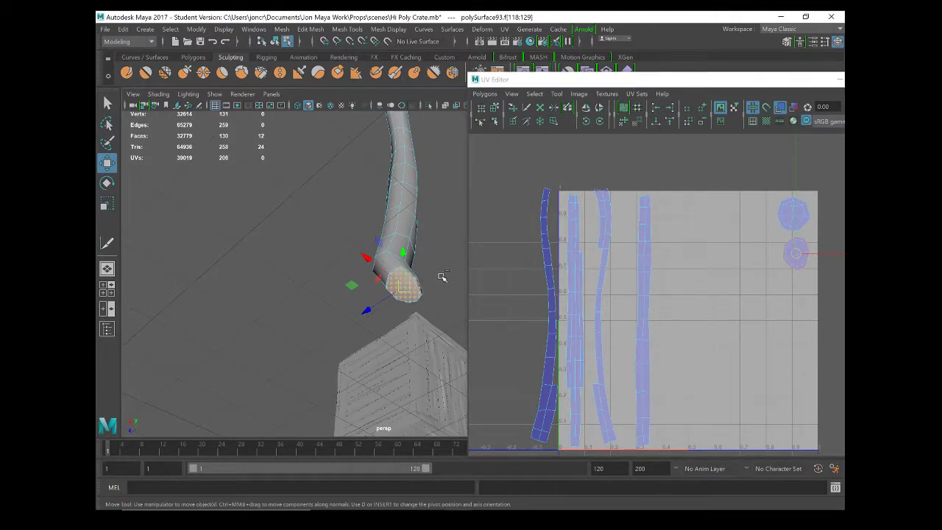
pyautogui.hotkey('ctrl', 'z')
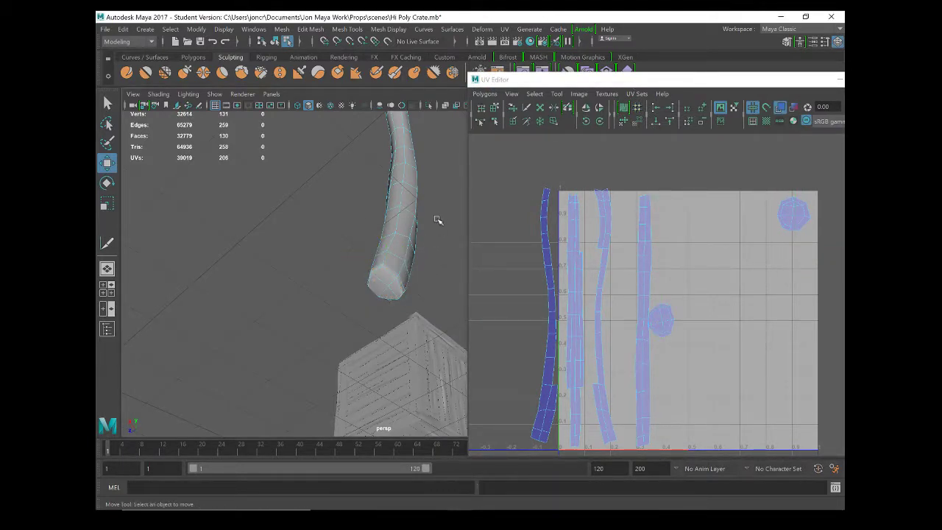
# Move the bottom-cap shell back to just below the top-cap shell near the UV space's right edge
pyautogui.click(658, 326)
pyautogui.moveTo(660, 327); pyautogui.dragTo(798, 263)
# Cut the rightmost handle strip in two along its lengthwise centre edge loop
pyautogui.keyDown('alt'); pyautogui.moveTo(391, 230); pyautogui.dragTo(375, 278); pyautogui.keyUp('alt')
pyautogui.moveTo(648, 308); pyautogui.dragTo(645, 282, button='right')
pyautogui.click(642, 307)
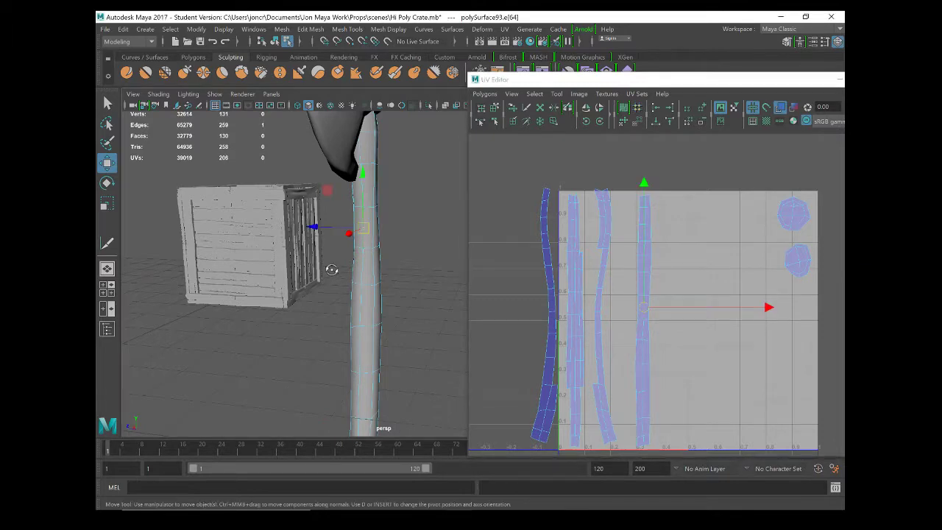
pyautogui.keyDown('alt'); pyautogui.moveTo(326, 267); pyautogui.dragTo(242, 269); pyautogui.keyUp('alt')
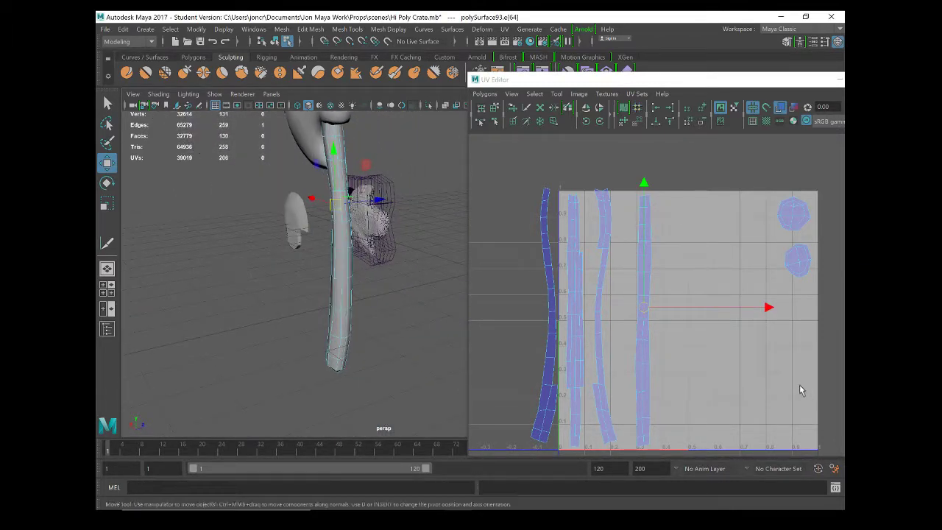
pyautogui.click(645, 444)
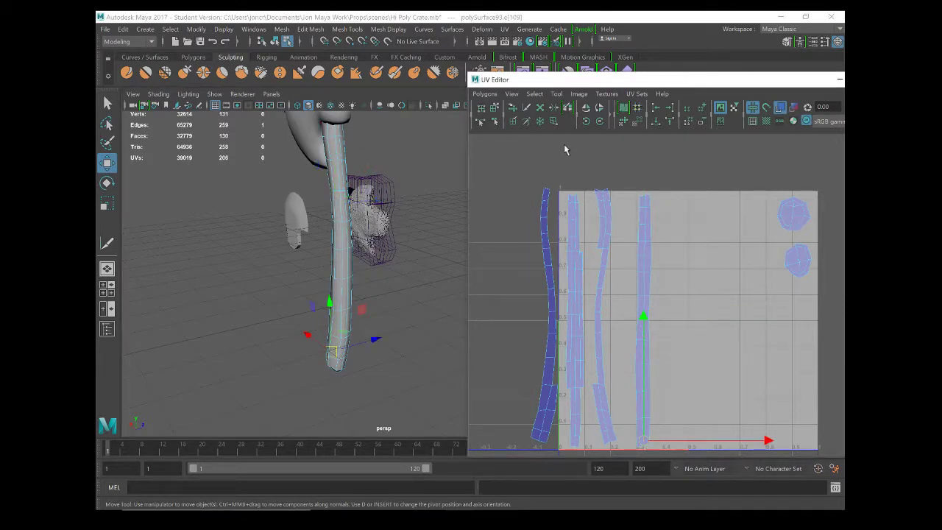
pyautogui.click(527, 107)
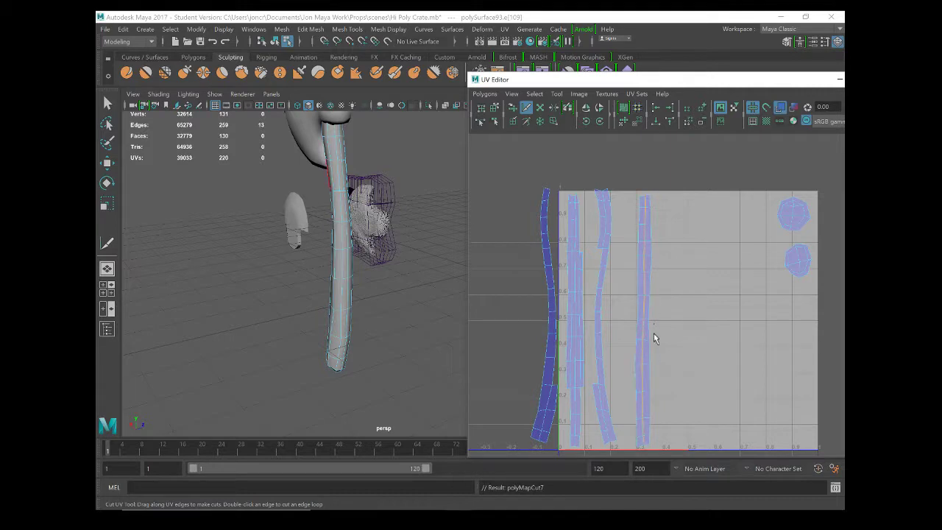
# Separate the halves of the cut strip by moving its right half a short distance to the right
pyautogui.scroll(2, 616, 306)
pyautogui.keyDown('alt'); pyautogui.moveTo(632, 306); pyautogui.dragTo(581, 286, button='middle'); pyautogui.keyUp('alt')
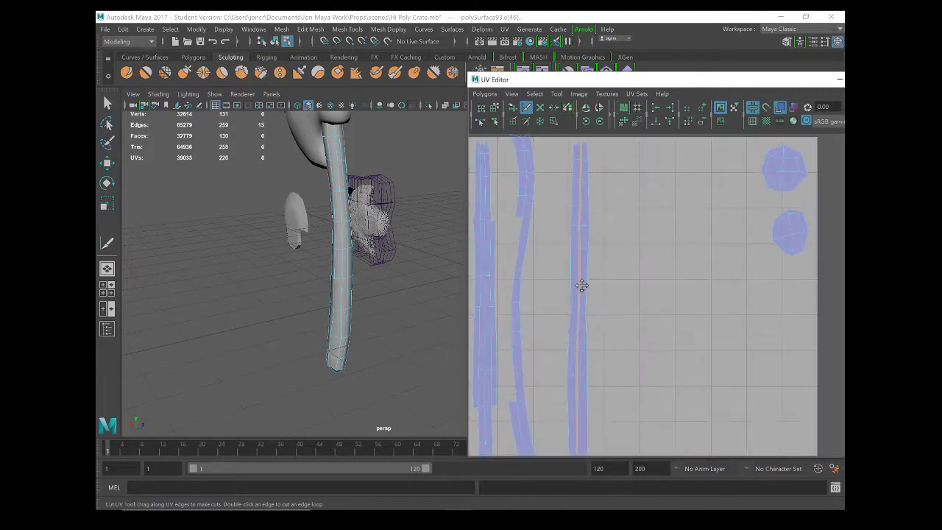
pyautogui.press('w')
pyautogui.click(581, 302)
pyautogui.moveTo(583, 314); pyautogui.dragTo(536, 294, button='right')
pyautogui.click(586, 319)
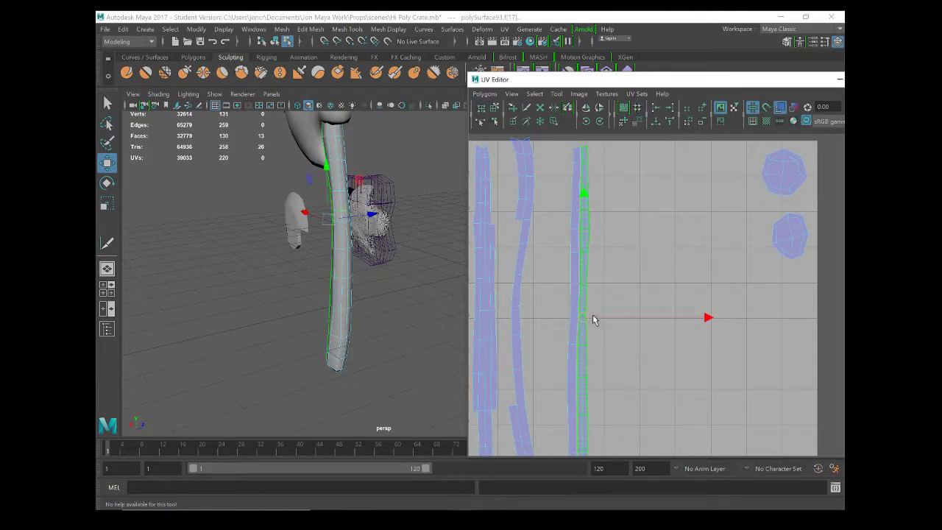
pyautogui.moveTo(593, 320)
pyautogui.mouseDown()
pyautogui.moveTo(625, 320)
pyautogui.moveTo(584, 315)
pyautogui.mouseUp()
pyautogui.click(581, 324)
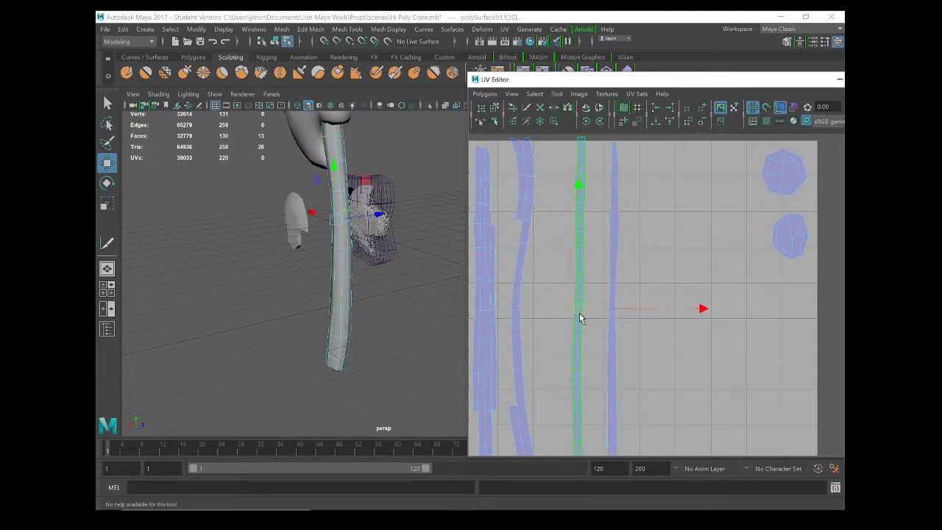
pyautogui.click(514, 310)
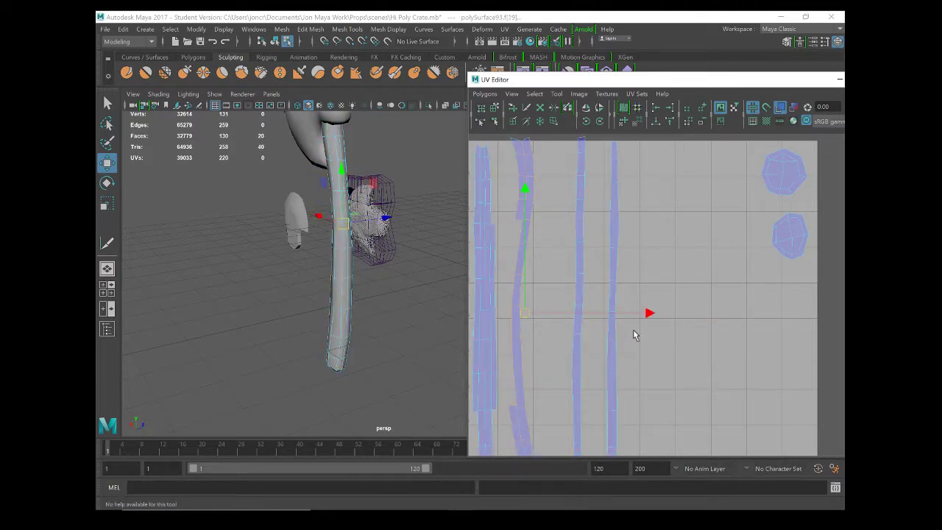
# Check the rightmost strip's long edge against its neighbours and move the leftmost strip to that strip's right side
pyautogui.moveTo(610, 345); pyautogui.dragTo(617, 318, button='right')
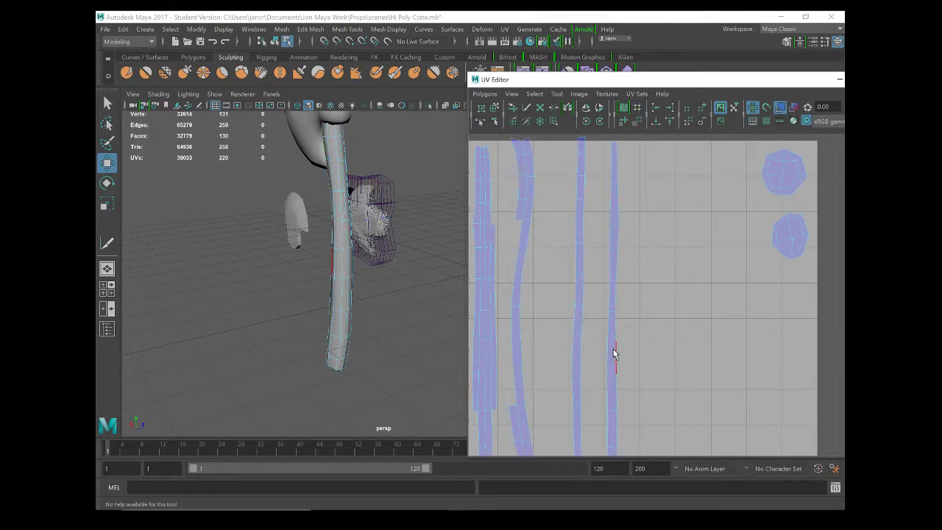
pyautogui.click(614, 351)
pyautogui.keyDown('alt'); pyautogui.moveTo(385, 358); pyautogui.dragTo(459, 343); pyautogui.keyUp('alt')
pyautogui.press('a')
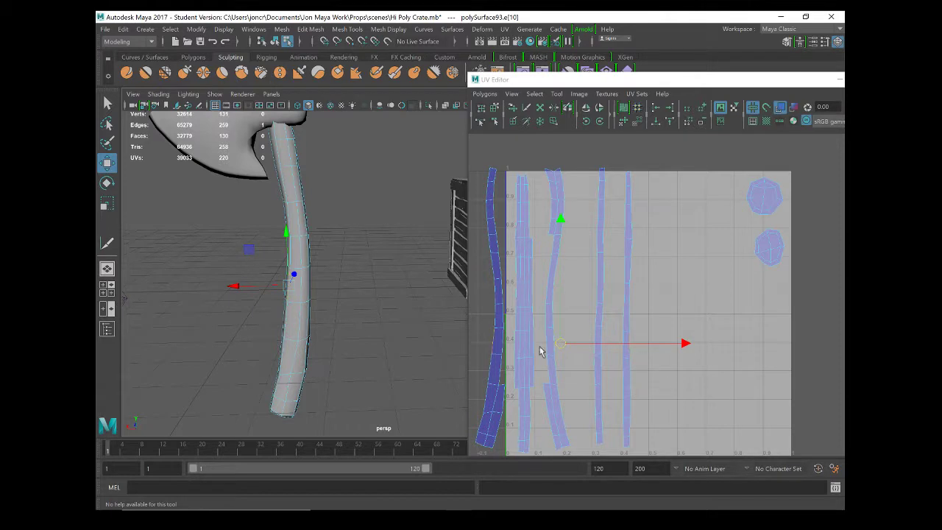
pyautogui.moveTo(497, 351); pyautogui.dragTo(471, 334, button='right')
pyautogui.moveTo(498, 320); pyautogui.dragTo(650, 312)
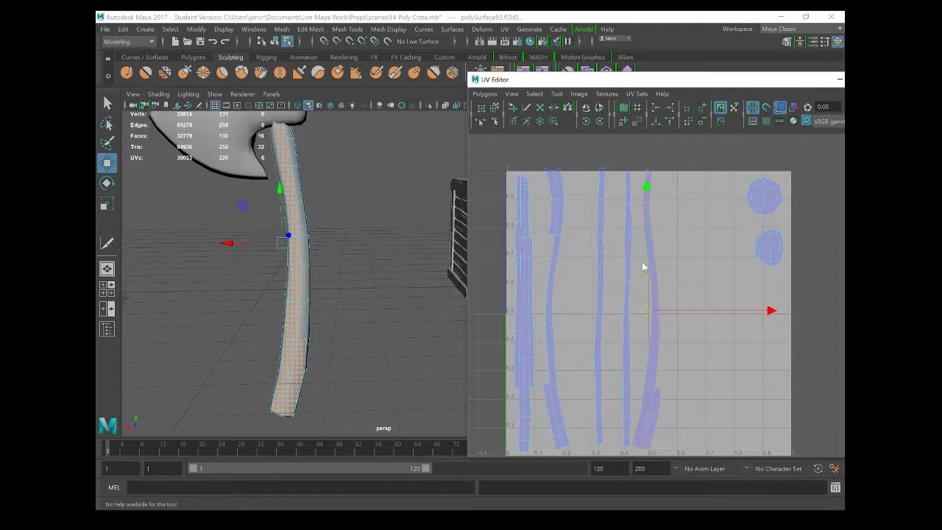
# Check the moved strip's shared edge and place the wide multi-column strip immediately to its right
pyautogui.moveTo(643, 262); pyautogui.dragTo(642, 232, button='right')
pyautogui.moveTo(626, 180); pyautogui.dragTo(642, 203)
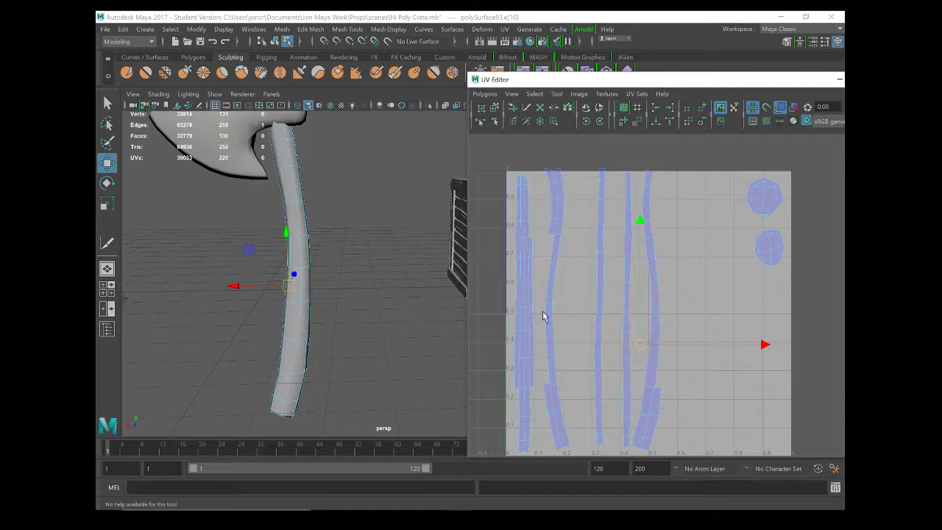
pyautogui.moveTo(521, 315); pyautogui.dragTo(475, 290, button='right')
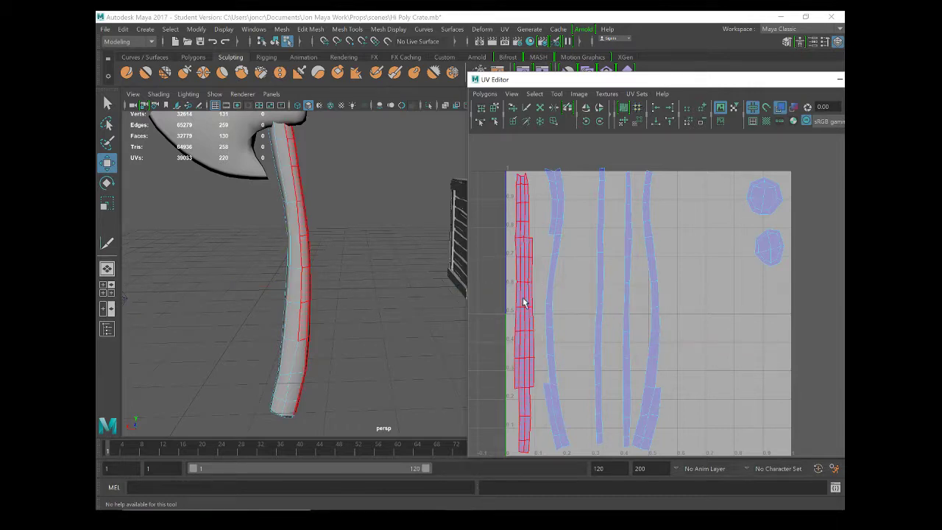
pyautogui.click(526, 317)
pyautogui.moveTo(528, 316); pyautogui.dragTo(678, 316)
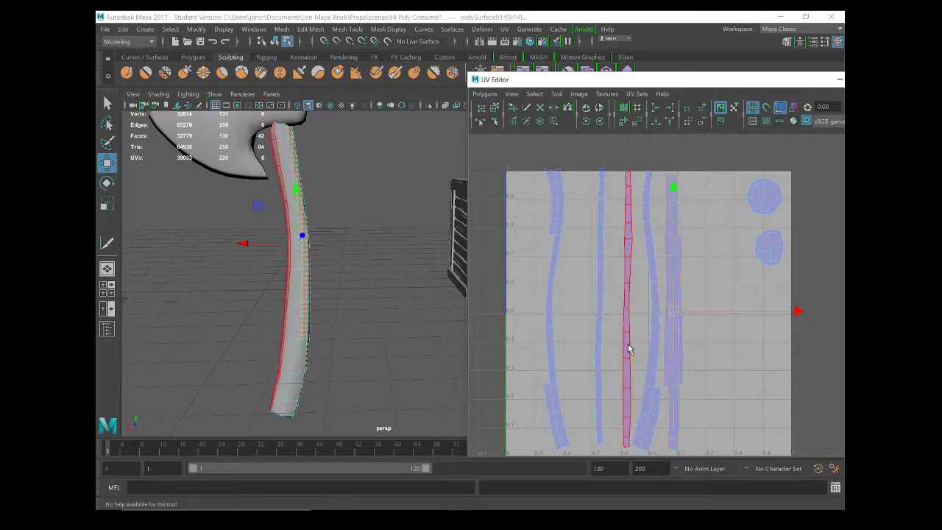
# Check the remaining curved strip's matching edge and move the strip to the right of the wide strip
pyautogui.click(548, 322)
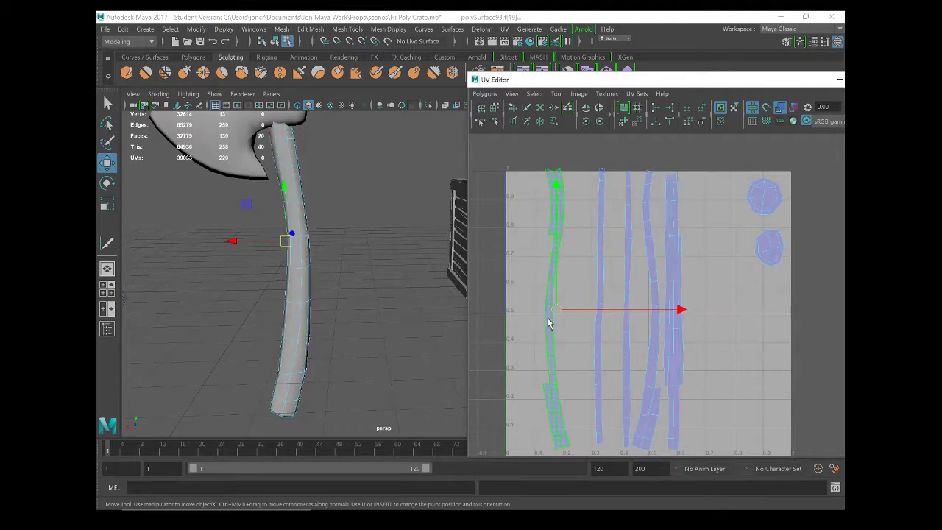
pyautogui.moveTo(547, 322); pyautogui.dragTo(549, 294, button='right')
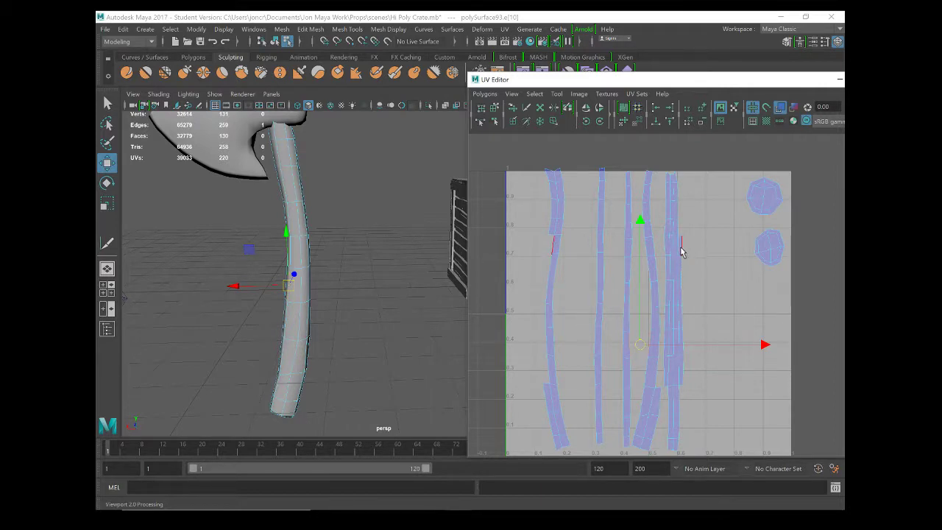
pyautogui.moveTo(567, 235); pyautogui.dragTo(517, 217, button='right')
pyautogui.click(548, 318)
pyautogui.moveTo(549, 318); pyautogui.dragTo(700, 324)
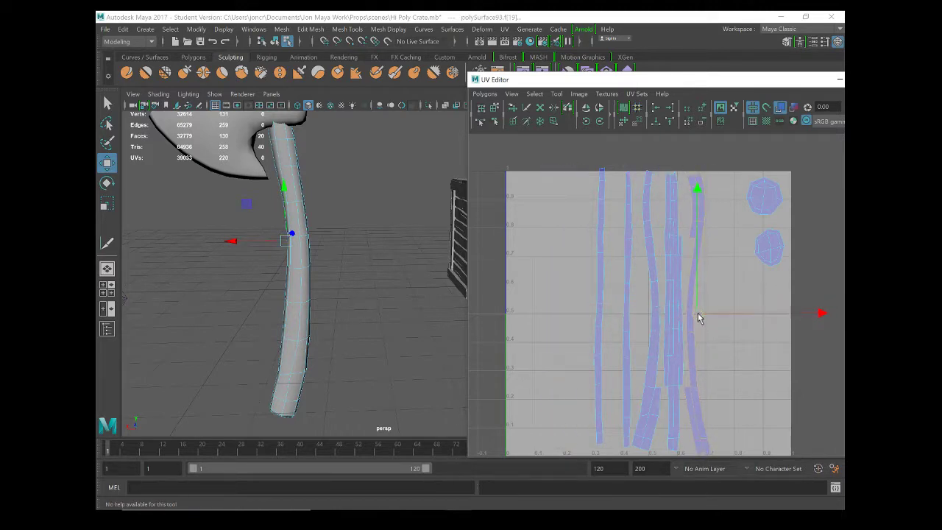
# Check the leftmost narrow strip's shared edge and move the strip to the far right of the handle strips
pyautogui.click(602, 284)
pyautogui.moveTo(601, 285); pyautogui.dragTo(597, 259, button='right')
pyautogui.click(599, 269)
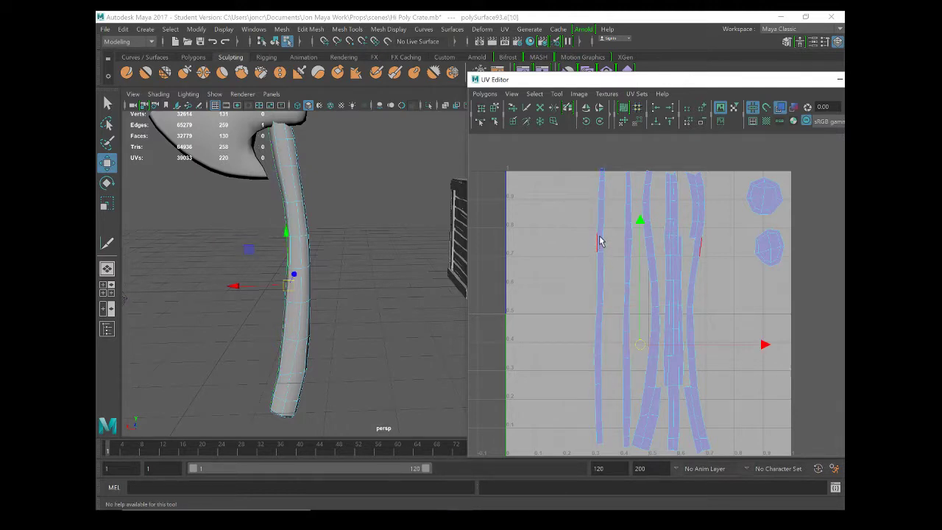
pyautogui.moveTo(599, 267); pyautogui.dragTo(564, 248, button='right')
pyautogui.moveTo(599, 317); pyautogui.dragTo(720, 310)
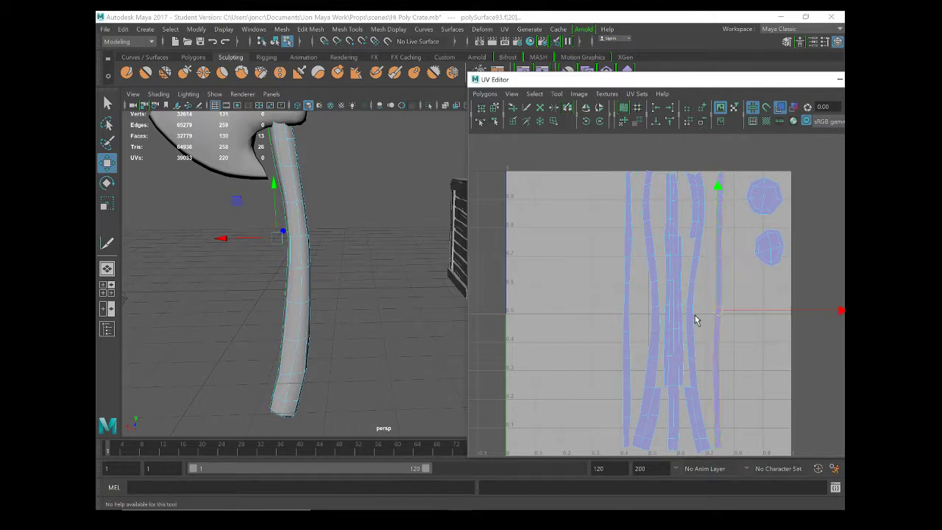
# Examine which axe-handle faces the columns of the wide middle strip correspond to on the model
pyautogui.scroll(2, 688, 319)
pyautogui.keyDown('alt'); pyautogui.moveTo(695, 295); pyautogui.dragTo(642, 335, button='middle'); pyautogui.keyUp('alt')
pyautogui.scroll(1, 642, 310)
pyautogui.scroll(1, 619, 300)
pyautogui.scroll(1, 642, 335)
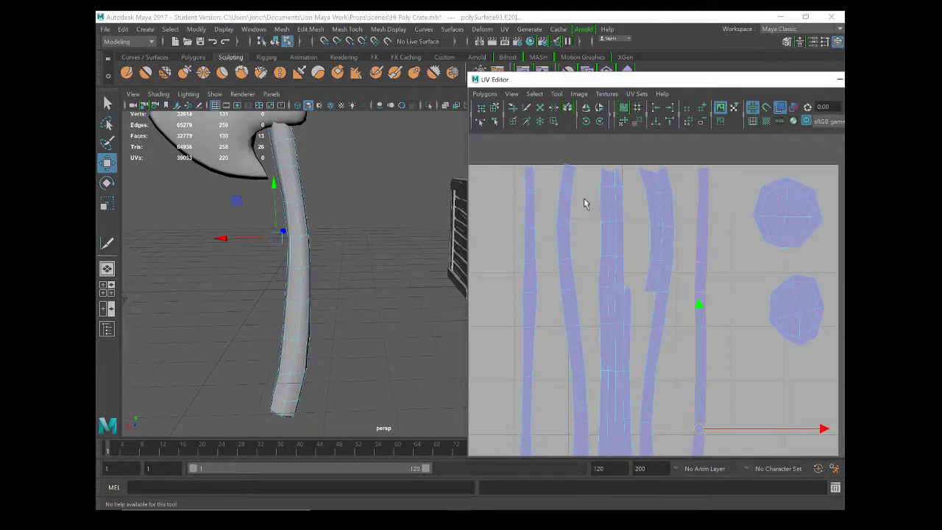
pyautogui.scroll(1, 602, 204)
pyautogui.keyDown('alt'); pyautogui.moveTo(423, 283); pyautogui.dragTo(321, 277); pyautogui.keyUp('alt')
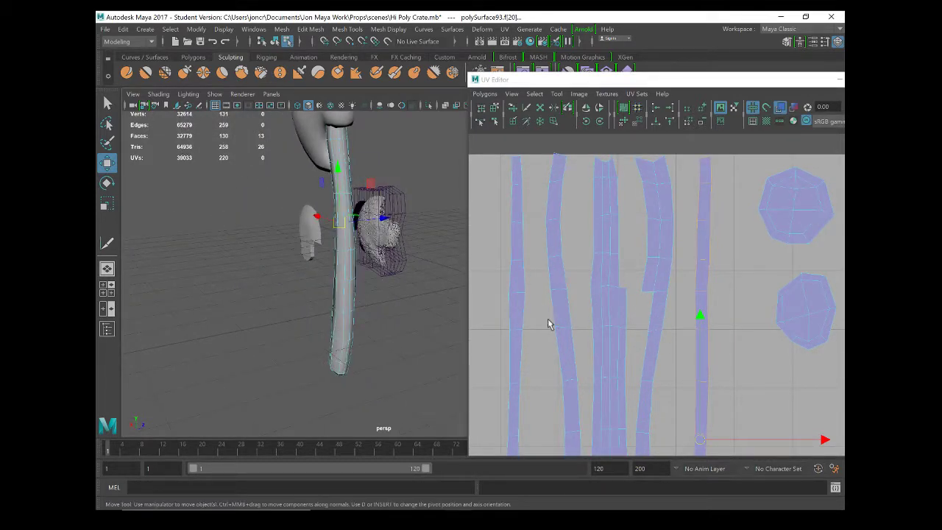
pyautogui.moveTo(331, 238)
pyautogui.keyDown('alt'); pyautogui.mouseDown()
pyautogui.moveTo(311, 231)
pyautogui.moveTo(322, 237)
pyautogui.mouseUp(); pyautogui.keyUp('alt')
pyautogui.moveTo(602, 301); pyautogui.dragTo(603, 332, button='right')
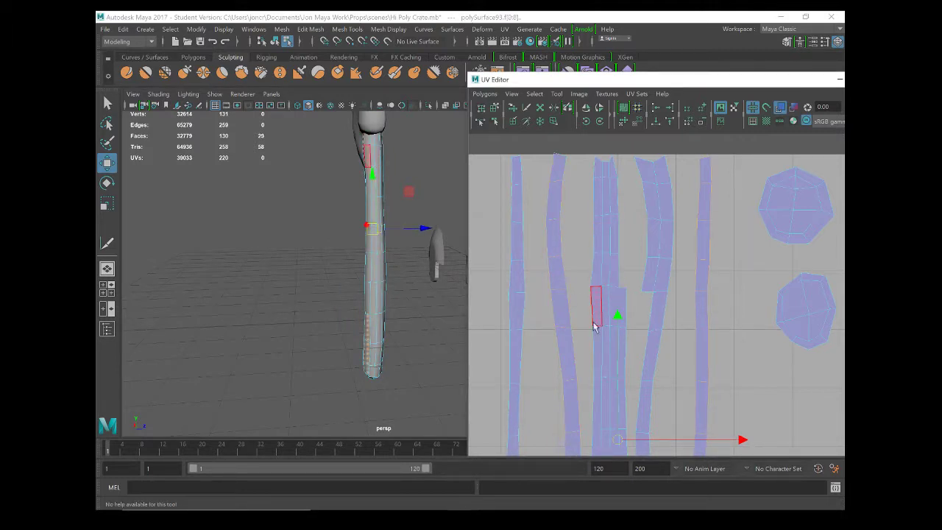
pyautogui.click(608, 346)
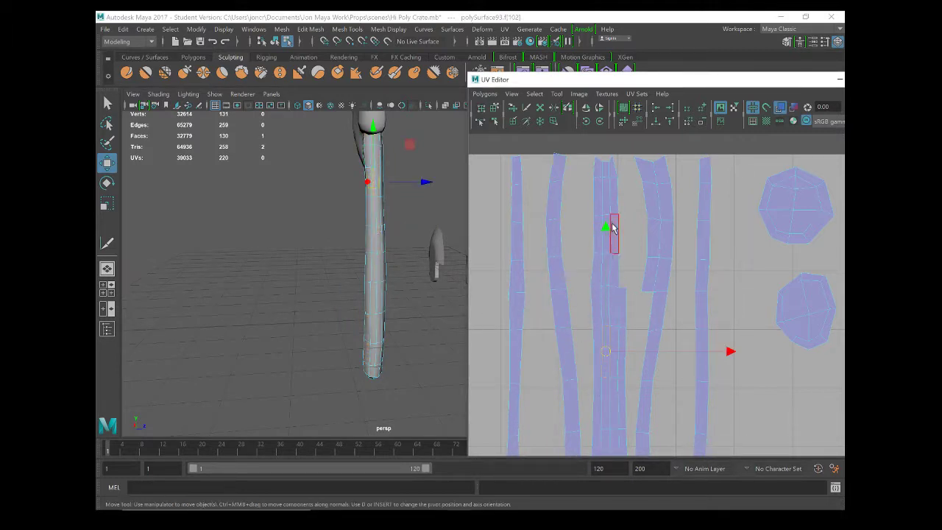
pyautogui.click(605, 195)
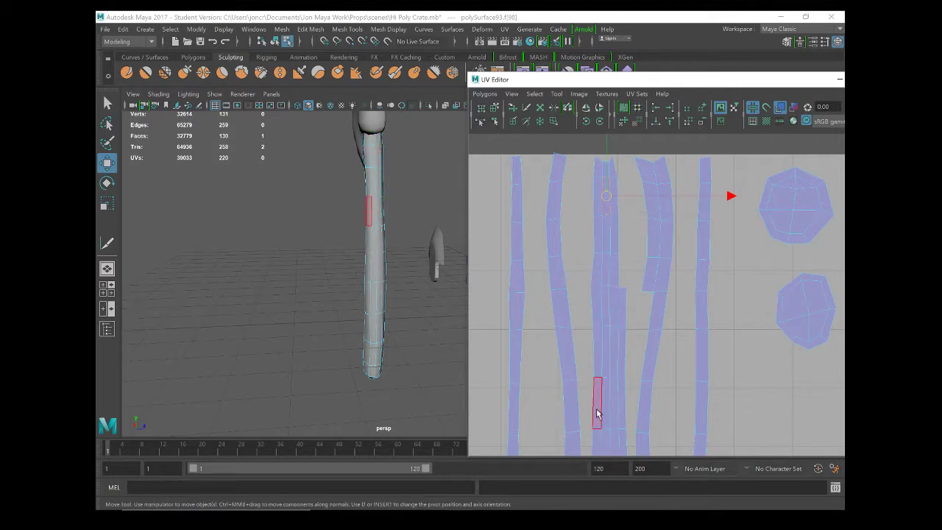
pyautogui.keyDown('alt'); pyautogui.moveTo(601, 380); pyautogui.dragTo(608, 380, button='middle'); pyautogui.keyUp('alt')
# Examine where the faces of the left curved strip and the leftmost narrow strip sit on the axe-handle model
pyautogui.keyDown('alt'); pyautogui.moveTo(366, 280); pyautogui.dragTo(407, 284); pyautogui.keyUp('alt')
pyautogui.click(564, 269)
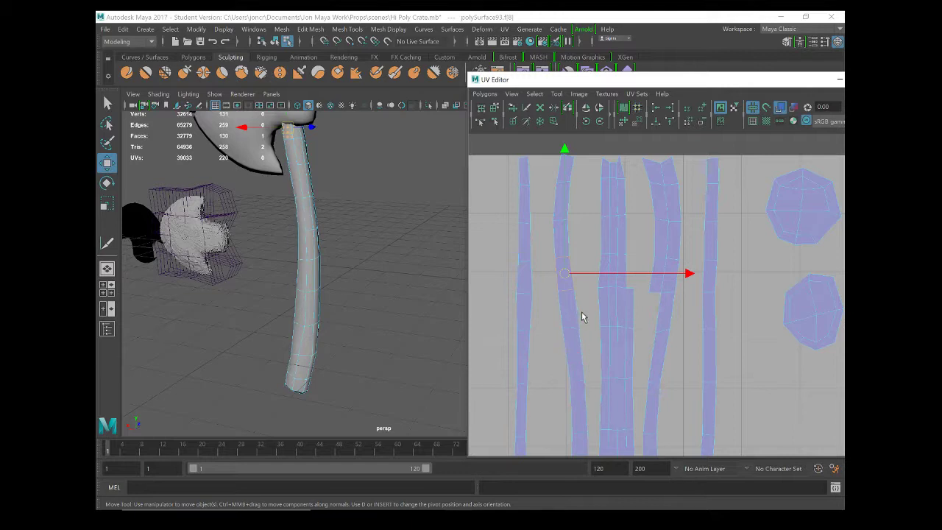
pyautogui.keyDown('alt'); pyautogui.moveTo(546, 350); pyautogui.dragTo(562, 352, button='middle'); pyautogui.keyUp('alt')
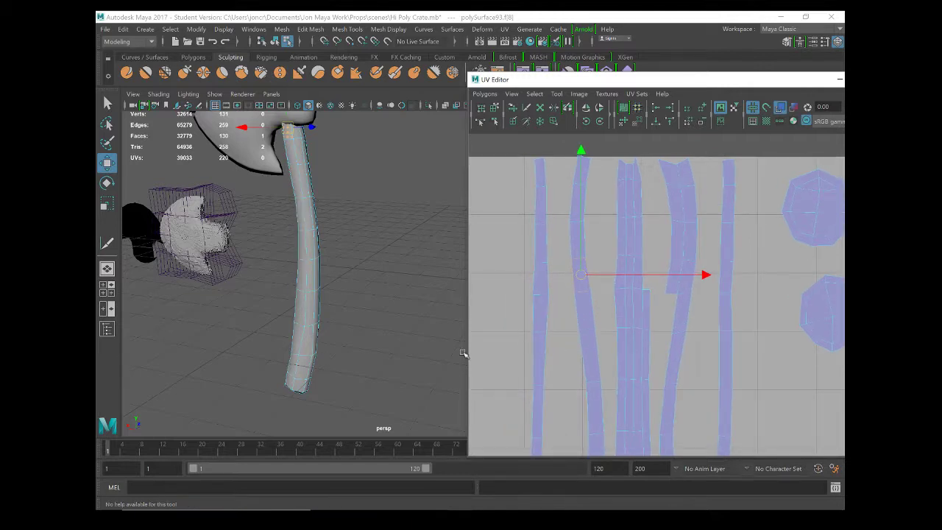
pyautogui.keyDown('alt'); pyautogui.moveTo(228, 303); pyautogui.dragTo(301, 296); pyautogui.keyUp('alt')
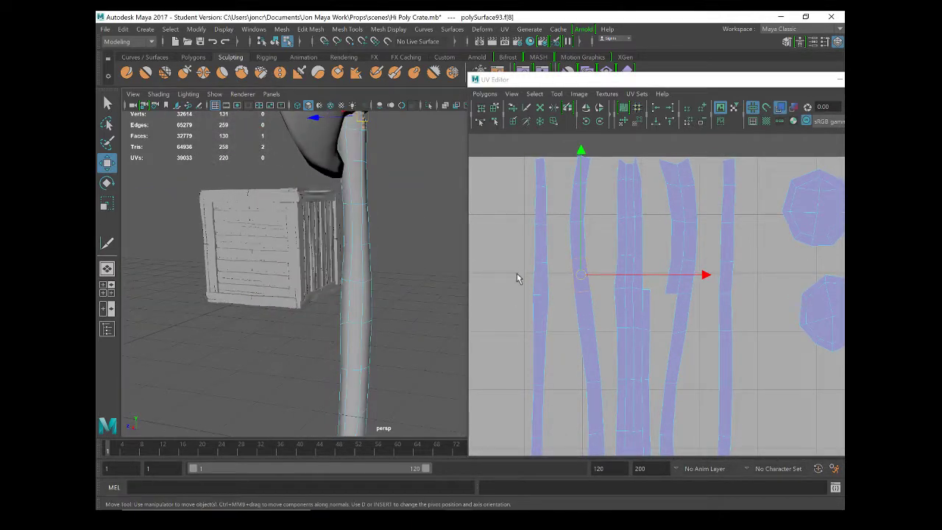
pyautogui.click(541, 241)
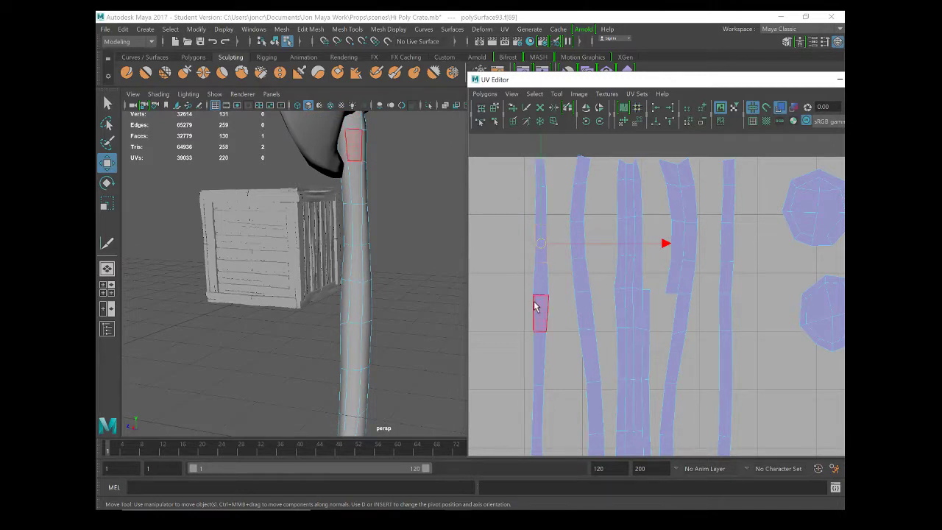
pyautogui.click(543, 277)
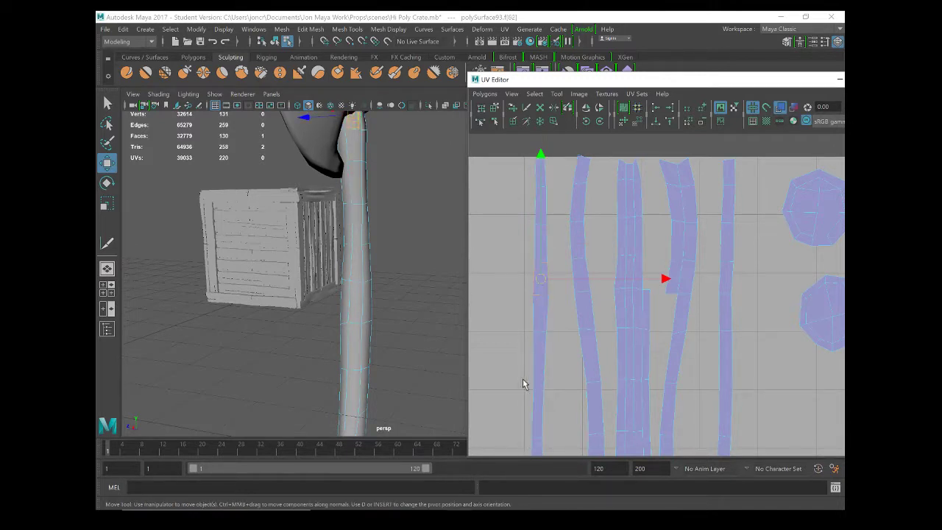
pyautogui.keyDown('alt'); pyautogui.moveTo(548, 326); pyautogui.dragTo(557, 242, button='middle'); pyautogui.keyUp('alt')
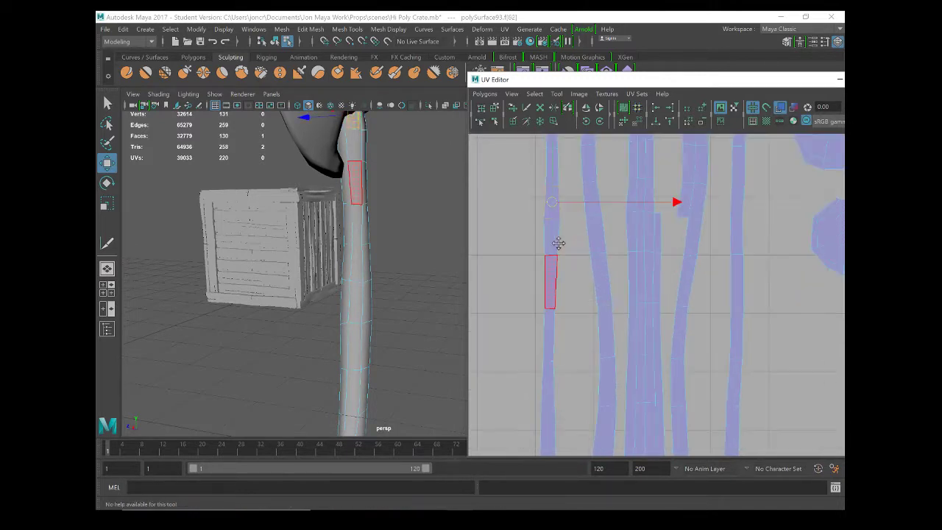
# Check which strips share the outer vertical edges of the leftmost narrow strip and locate those edges on the handle
pyautogui.rightClick(549, 296)
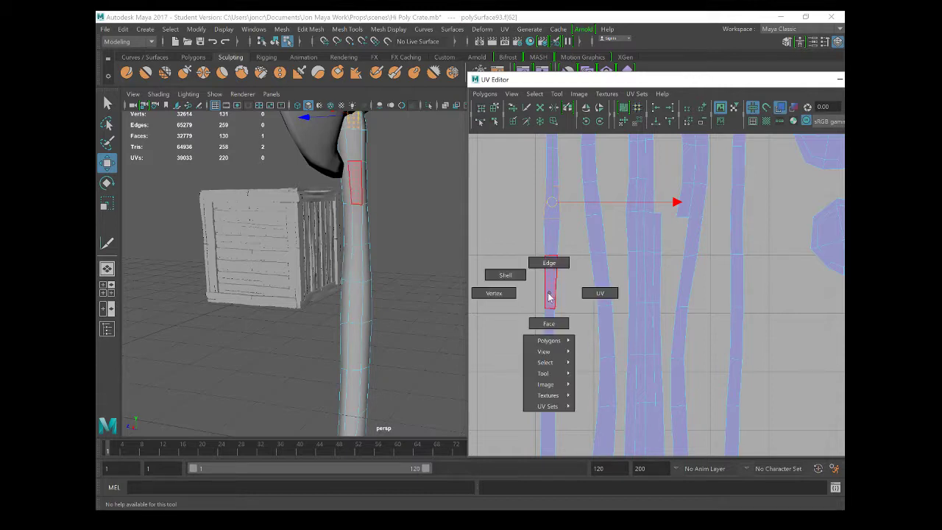
pyautogui.click(549, 263)
pyautogui.click(547, 287)
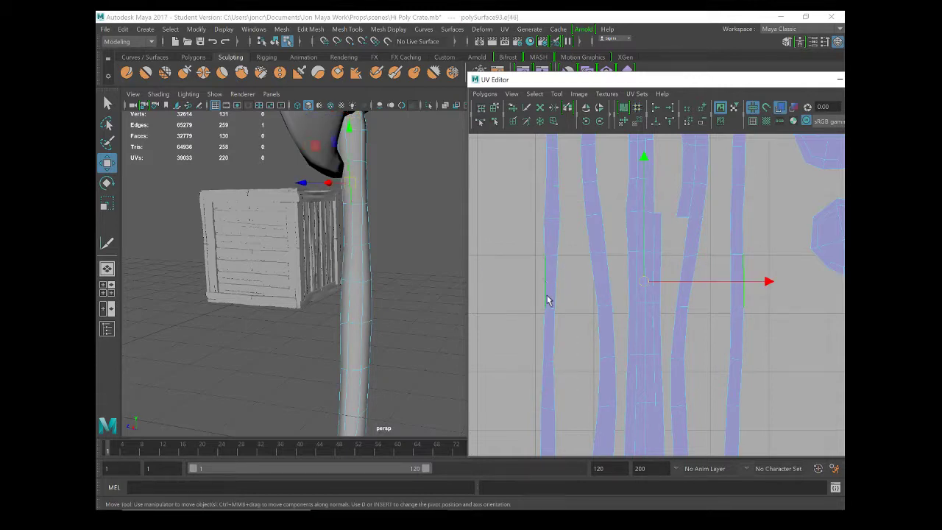
pyautogui.click(545, 375)
pyautogui.keyDown('alt'); pyautogui.moveTo(435, 275); pyautogui.dragTo(358, 257); pyautogui.keyUp('alt')
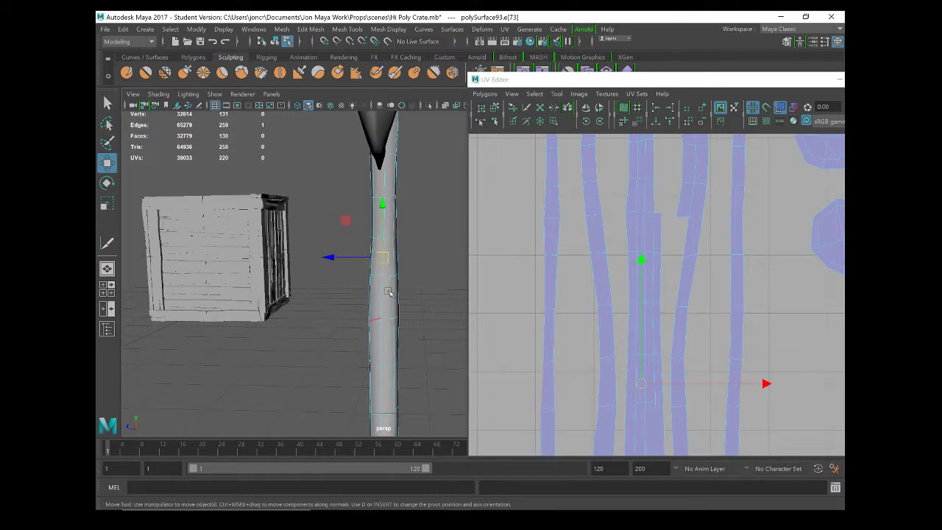
pyautogui.keyDown('alt'); pyautogui.moveTo(372, 299); pyautogui.dragTo(635, 307); pyautogui.keyUp('alt')
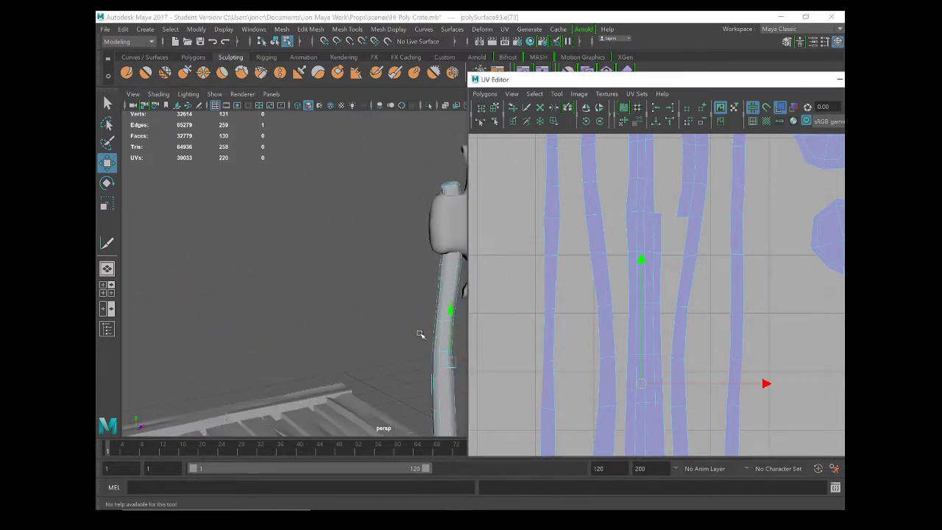
pyautogui.keyDown('alt'); pyautogui.moveTo(383, 308); pyautogui.dragTo(309, 294, button='middle'); pyautogui.keyUp('alt')
# Examine the edges and faces of the wide strip's rightmost column against the handle model
pyautogui.click(659, 309)
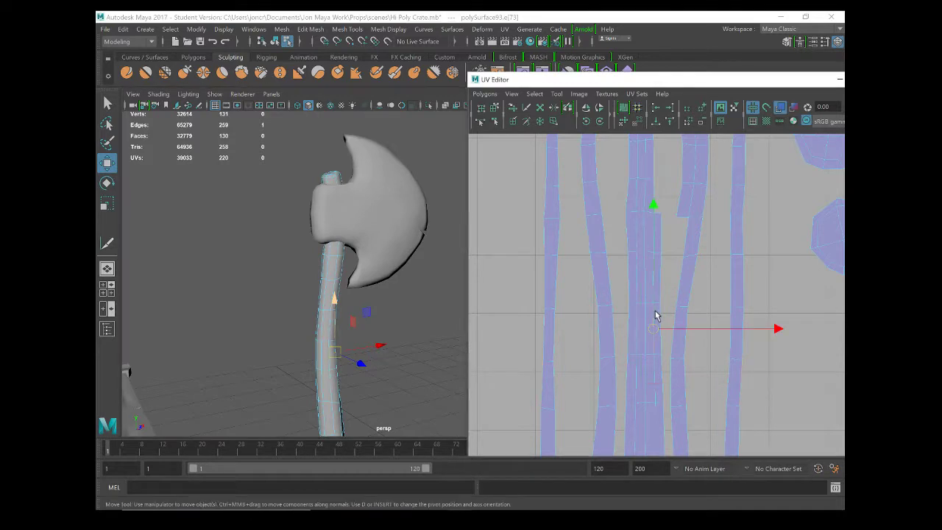
pyautogui.moveTo(661, 307); pyautogui.dragTo(659, 272, button='right')
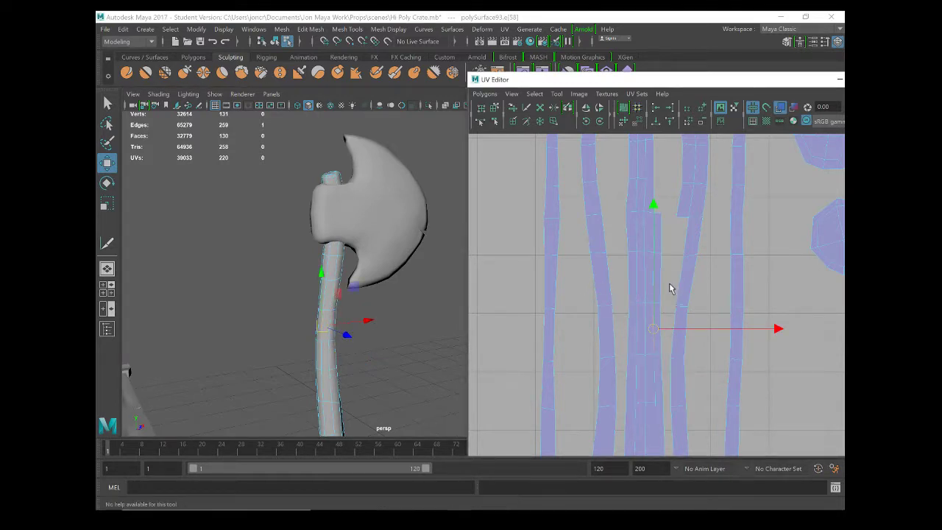
pyautogui.click(662, 268)
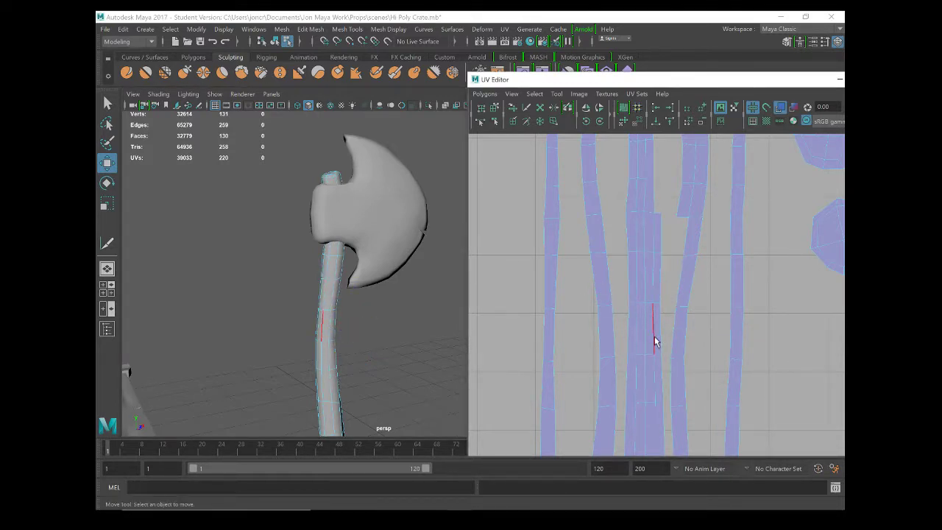
pyautogui.moveTo(655, 341); pyautogui.dragTo(652, 366, button='right')
pyautogui.click(654, 366)
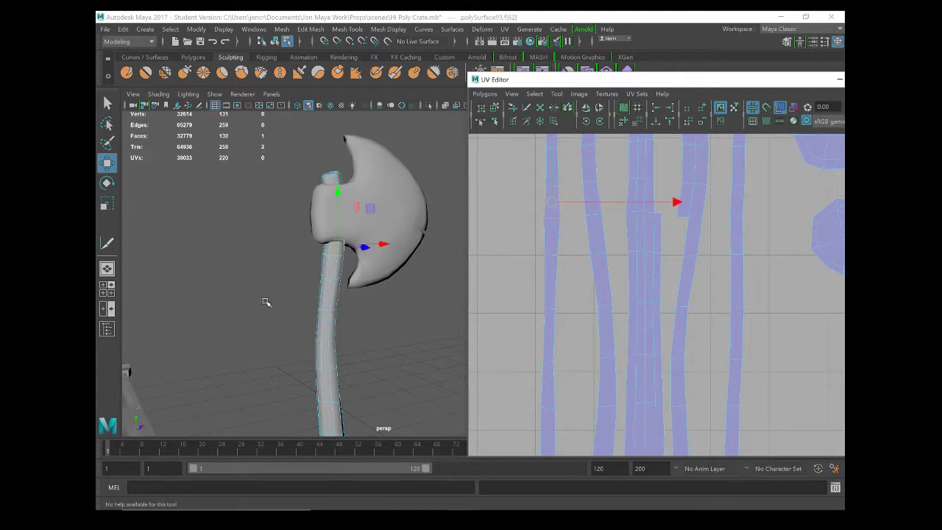
pyautogui.keyDown('alt'); pyautogui.moveTo(265, 302); pyautogui.dragTo(366, 318); pyautogui.keyUp('alt')
pyautogui.click(658, 288)
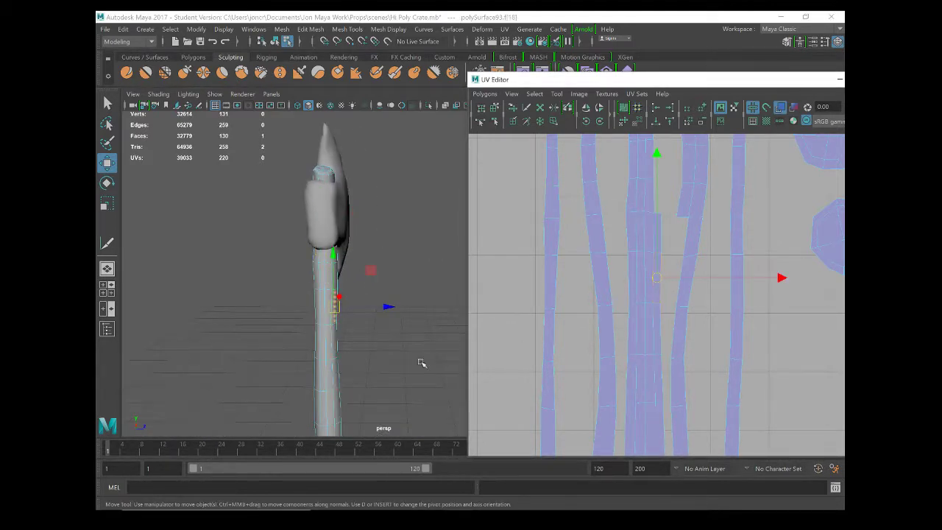
pyautogui.keyDown('alt'); pyautogui.moveTo(421, 363); pyautogui.dragTo(334, 367); pyautogui.keyUp('alt')
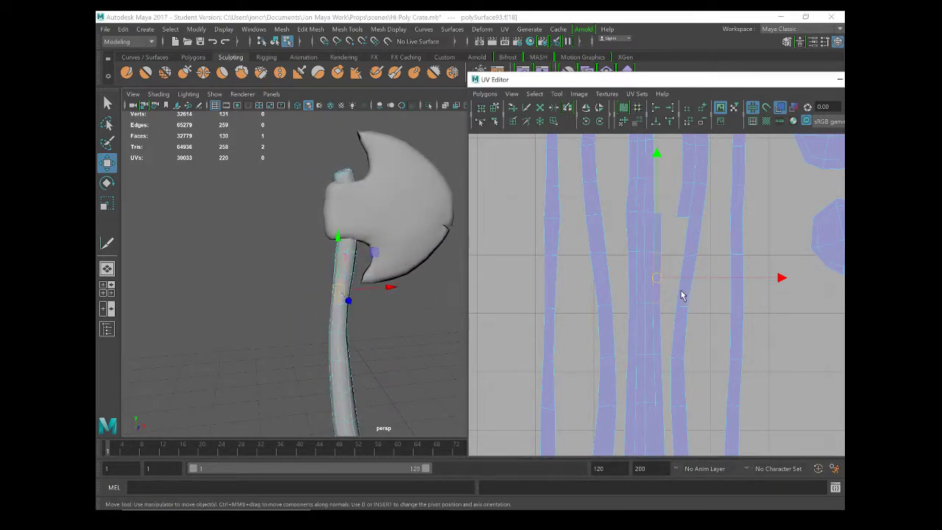
# Check the right curved strip's face location on the handle and the far-right strip's shared outer edge
pyautogui.click(683, 295)
pyautogui.click(681, 294)
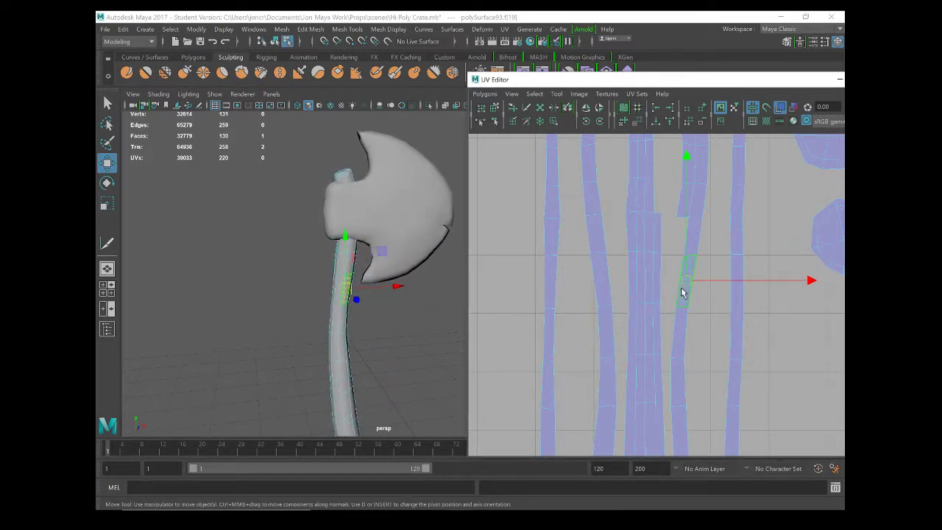
pyautogui.keyDown('alt'); pyautogui.moveTo(379, 353); pyautogui.dragTo(317, 352); pyautogui.keyUp('alt')
pyautogui.click(742, 221)
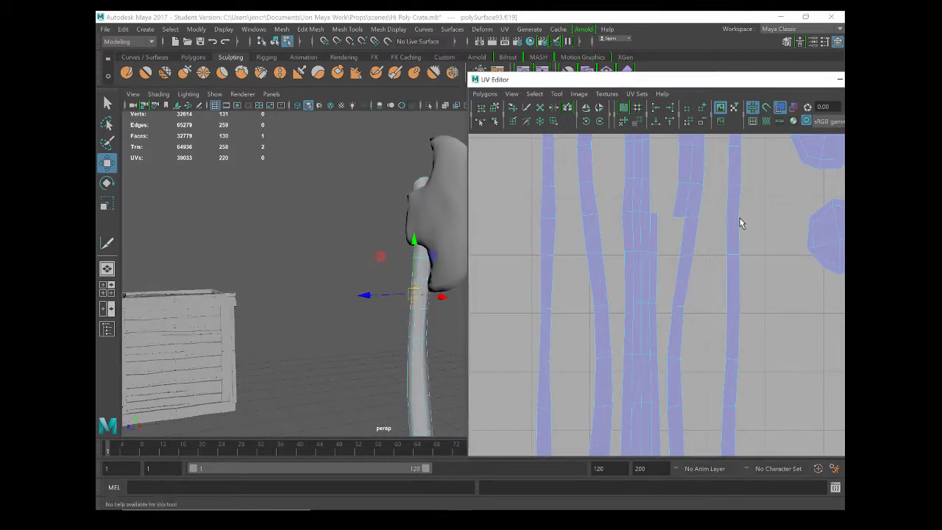
pyautogui.moveTo(740, 236); pyautogui.dragTo(740, 266, button='right')
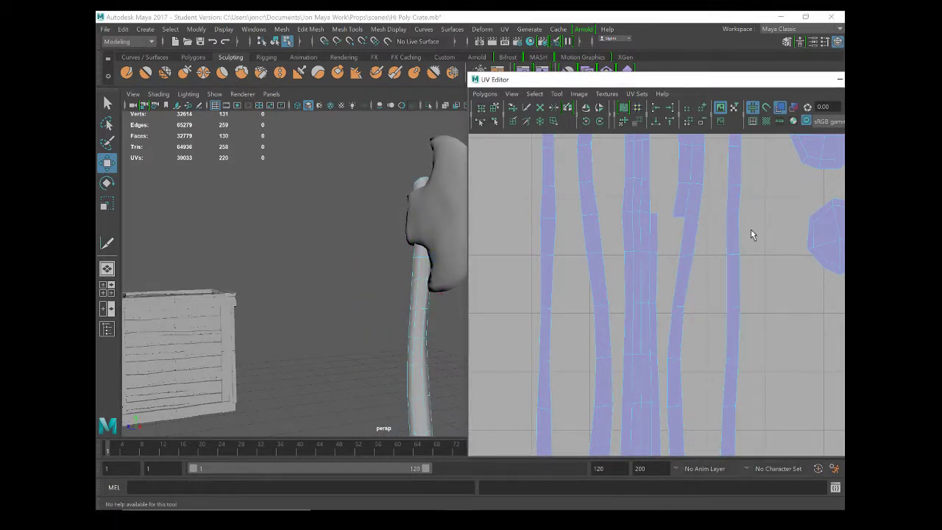
pyautogui.click(739, 237)
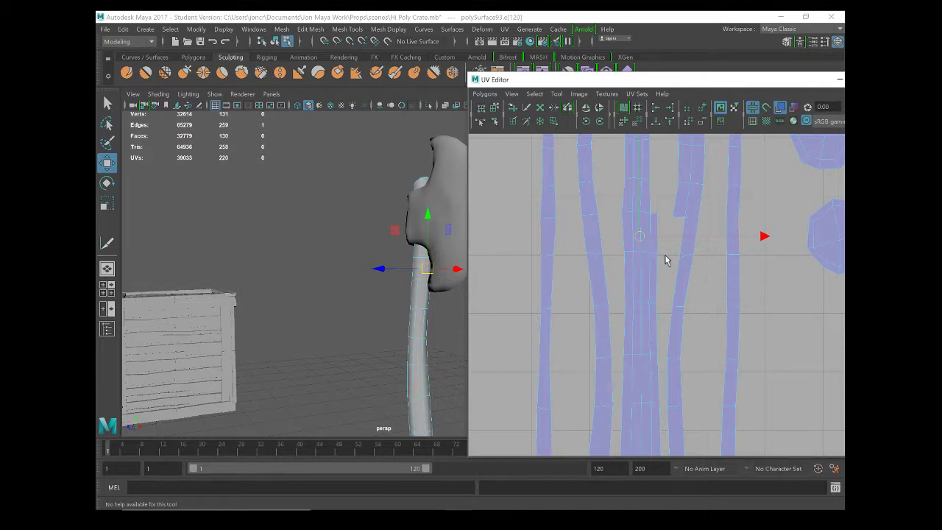
# Try to move and sew the left curved strip to the wide strip at their top shared edge, and undo it
pyautogui.scroll(-2, 594, 291)
pyautogui.keyDown('alt'); pyautogui.moveTo(390, 307); pyautogui.dragTo(612, 293); pyautogui.keyUp('alt')
pyautogui.keyDown('alt'); pyautogui.moveTo(621, 278); pyautogui.dragTo(564, 295, button='middle'); pyautogui.keyUp('alt')
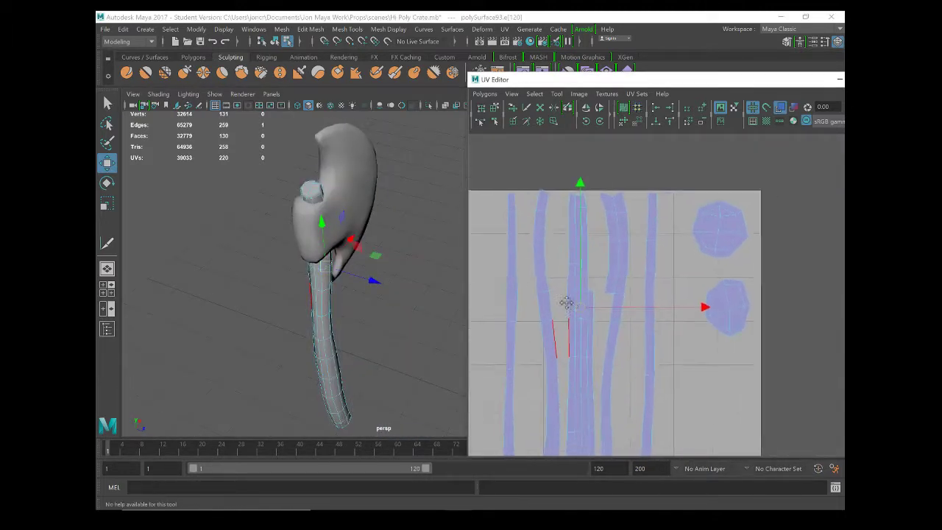
pyautogui.scroll(1, 600, 259)
pyautogui.keyDown('alt'); pyautogui.moveTo(601, 259); pyautogui.dragTo(692, 321, button='middle'); pyautogui.keyUp('alt')
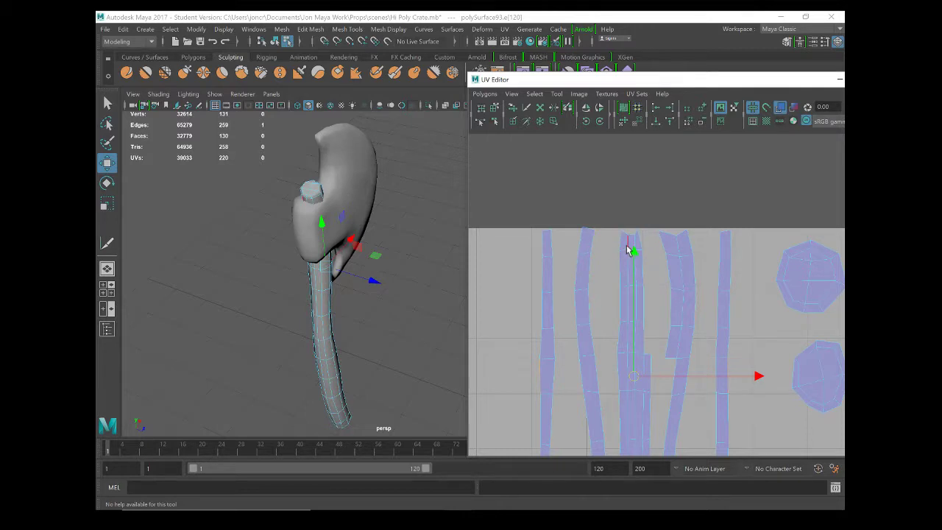
pyautogui.moveTo(631, 251); pyautogui.dragTo(621, 222, button='right')
pyautogui.click(622, 243)
pyautogui.scroll(1, 603, 211)
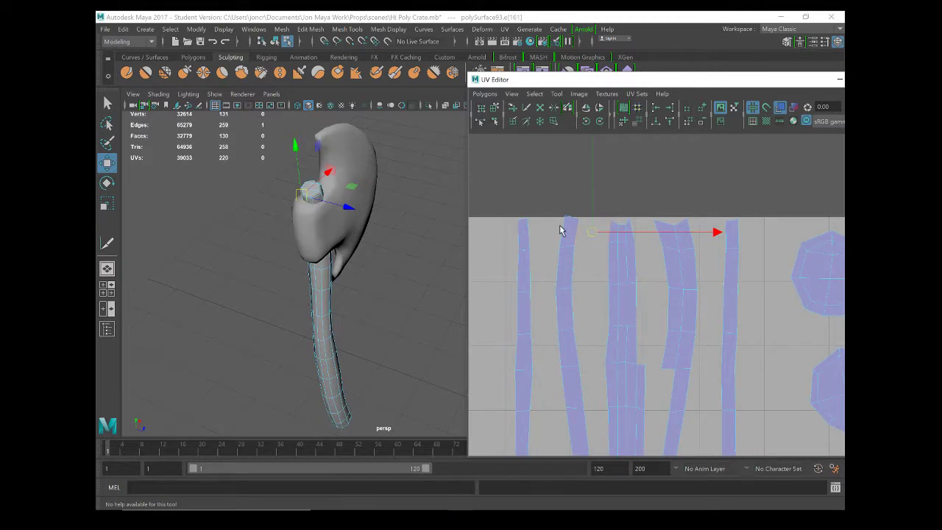
pyautogui.click(485, 94)
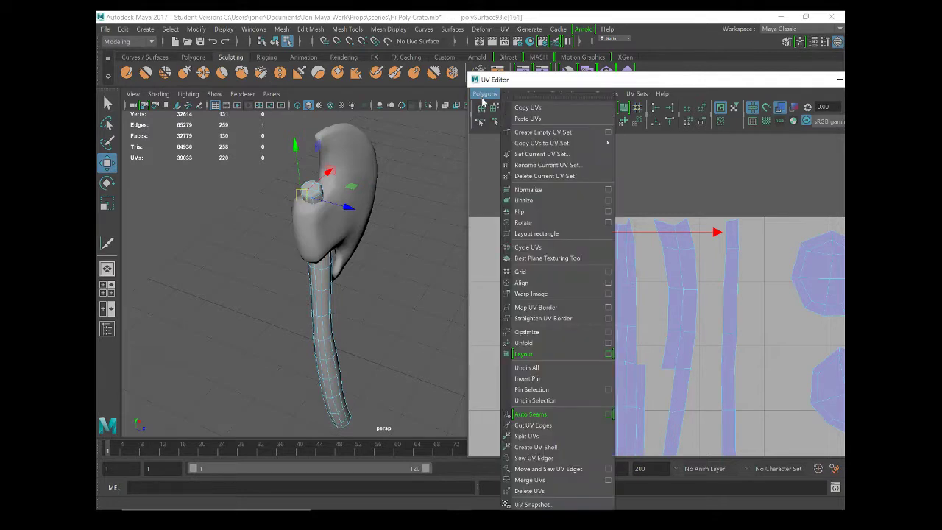
pyautogui.click(556, 469)
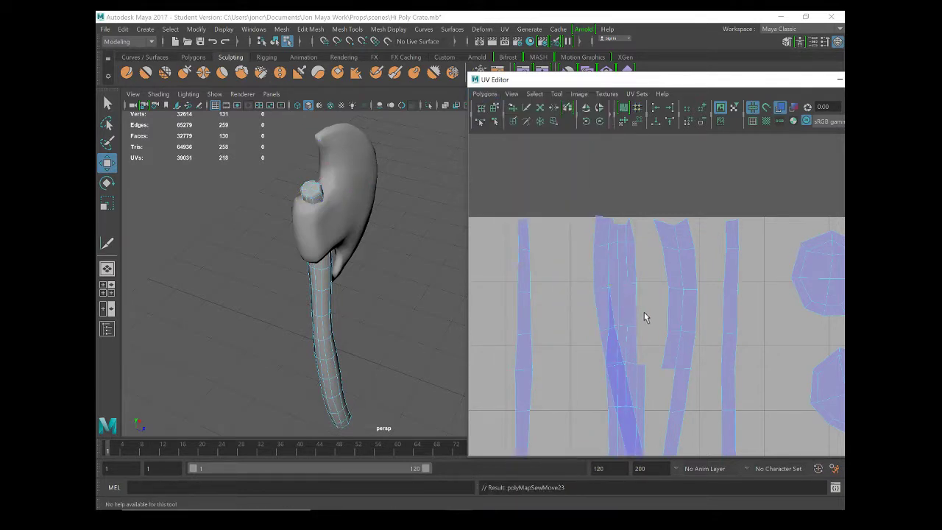
pyautogui.hotkey('ctrl', 'z')
# Move and sew the left curved strip to the wide strip along their shared edges around the middle of the handle
pyautogui.scroll(-2, 644, 357)
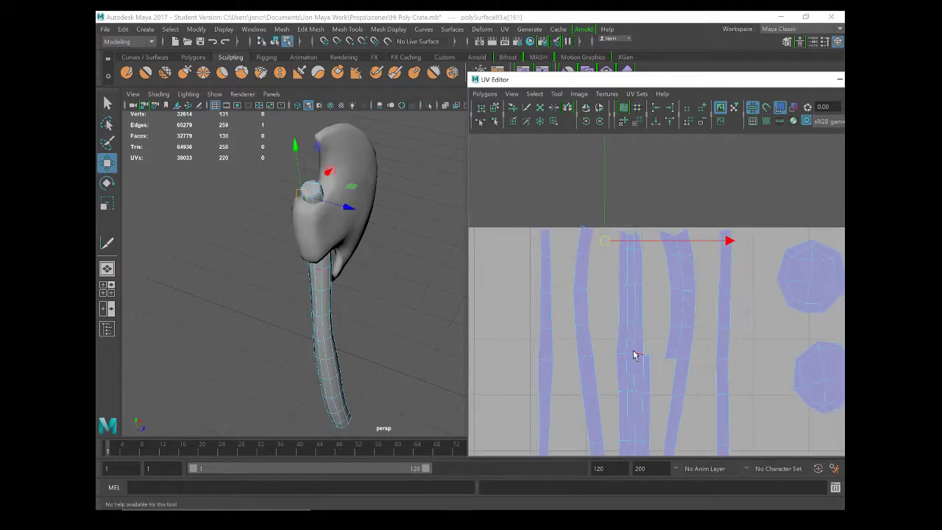
pyautogui.keyDown('alt'); pyautogui.moveTo(635, 353); pyautogui.dragTo(633, 168, button='middle'); pyautogui.keyUp('alt')
pyautogui.click(623, 324)
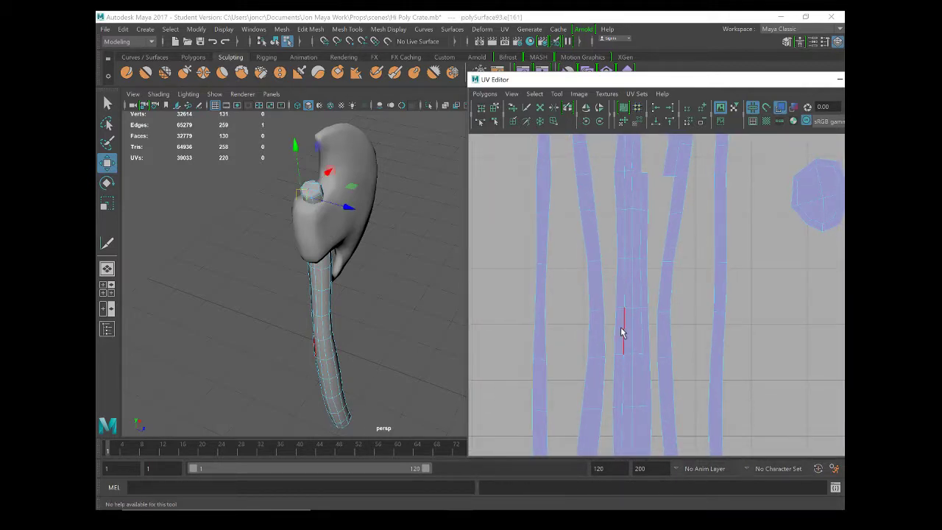
pyautogui.click(615, 327)
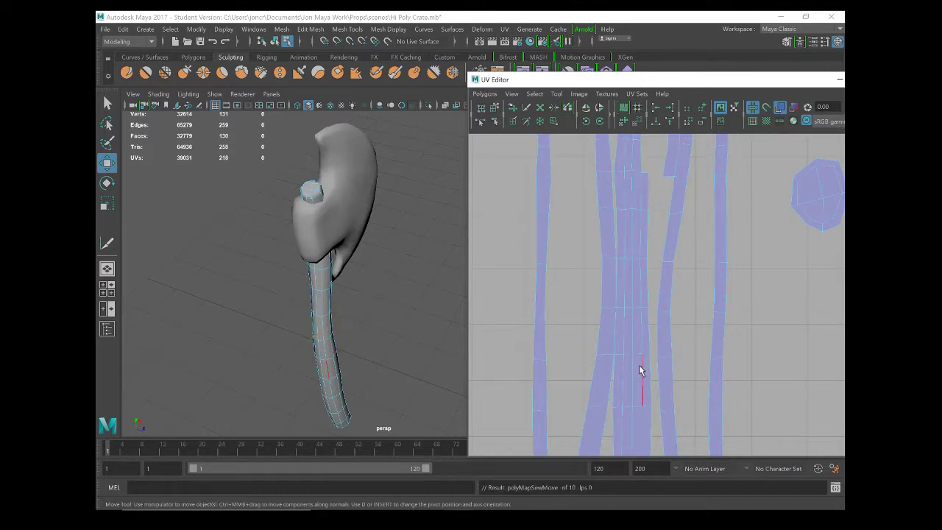
pyautogui.click(617, 281)
pyautogui.press('g')
pyautogui.click(616, 237)
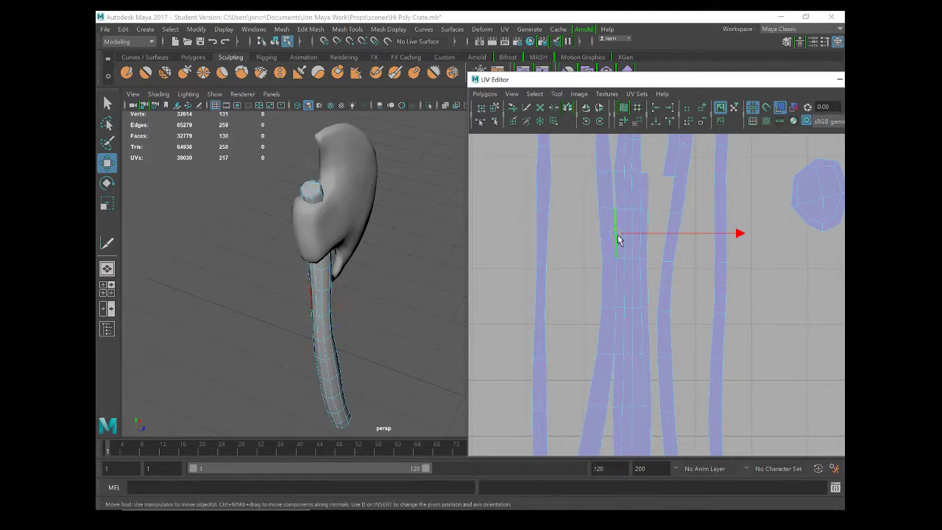
pyautogui.press('g')
pyautogui.click(610, 260)
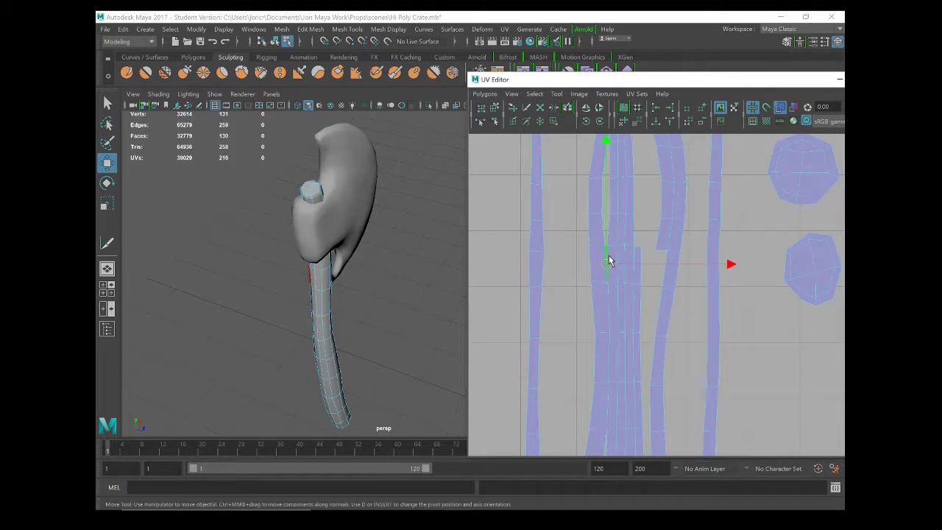
pyautogui.press('g')
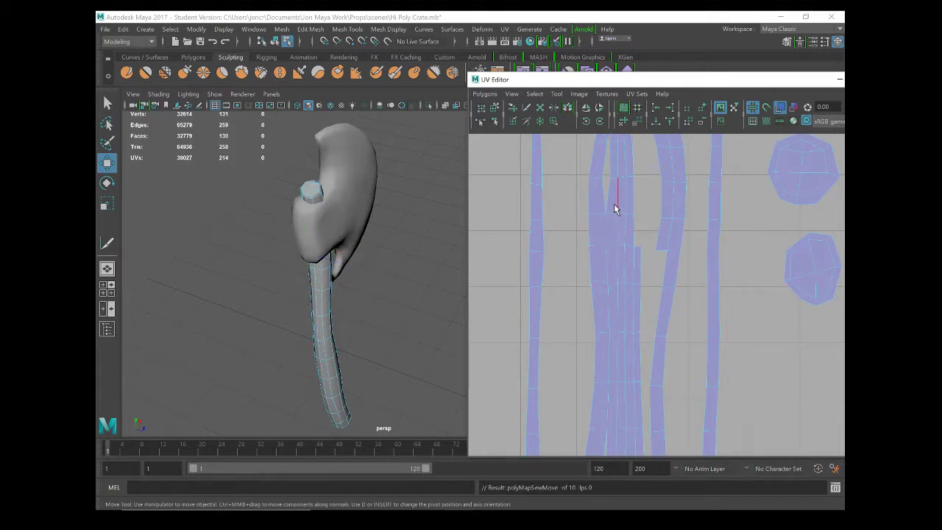
# Move and sew the remaining upper shared edges between the left curved strip and the wide strip up to the top
pyautogui.click(609, 199)
pyautogui.press('g')
pyautogui.click(611, 169)
pyautogui.press('g')
pyautogui.keyDown('alt'); pyautogui.moveTo(621, 182); pyautogui.dragTo(618, 265, button='middle'); pyautogui.keyUp('alt')
pyautogui.click(606, 206)
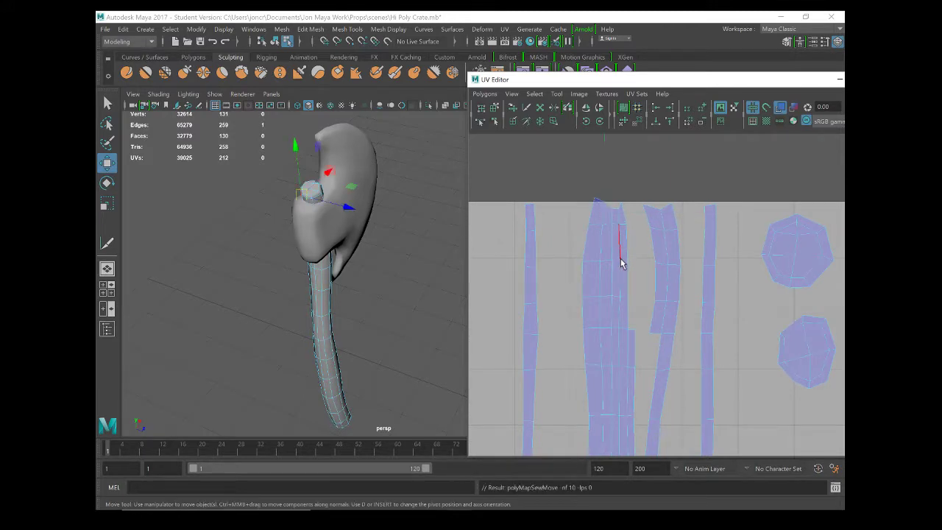
pyautogui.press('g')
# Move and sew the right curved strip to the wide strip along their shared edges around the middle of the handle
pyautogui.keyDown('alt'); pyautogui.moveTo(649, 368); pyautogui.dragTo(626, 227, button='middle'); pyautogui.keyUp('alt')
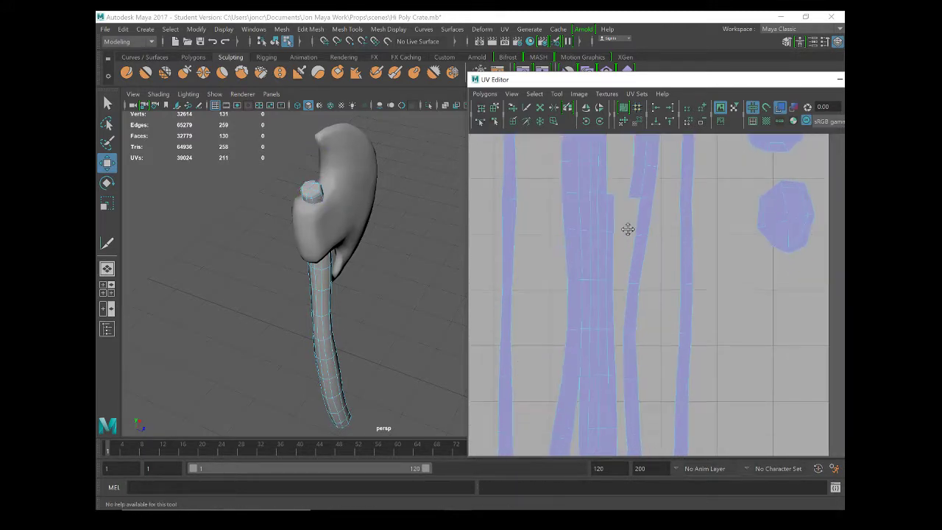
pyautogui.click(625, 357)
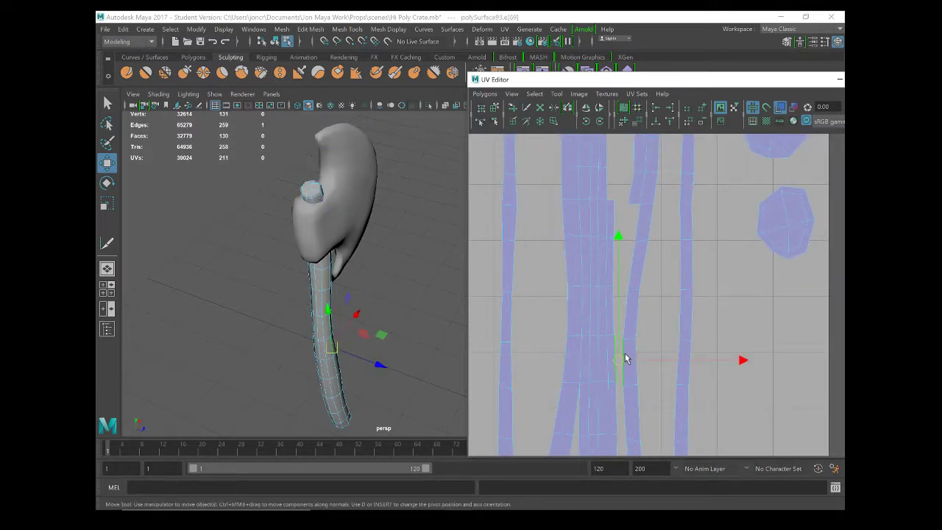
pyautogui.press('g')
pyautogui.click(615, 313)
pyautogui.press('g')
pyautogui.click(616, 263)
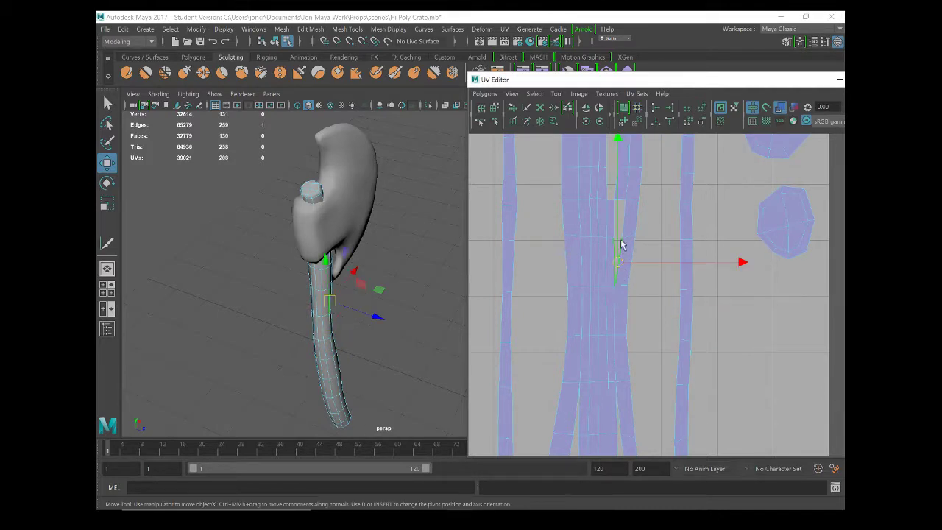
pyautogui.press('g')
pyautogui.click(616, 218)
pyautogui.press('g')
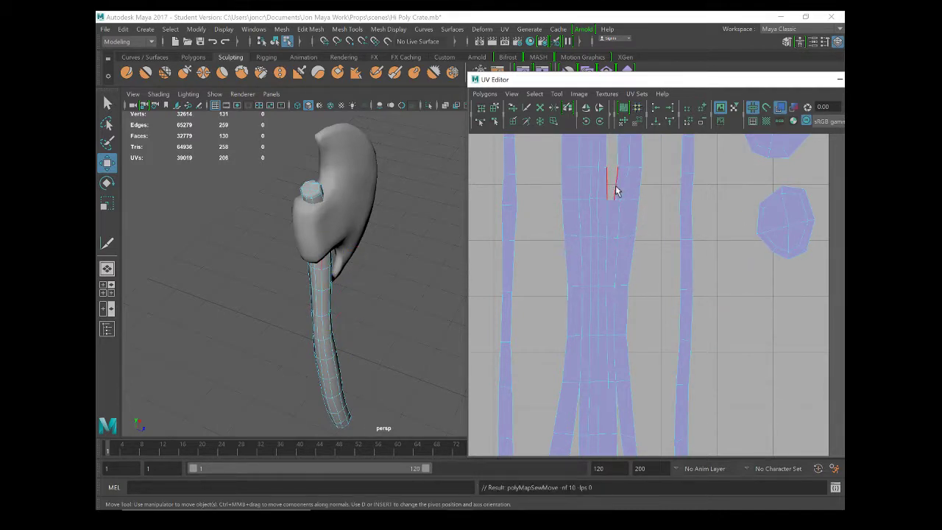
pyautogui.click(616, 191)
pyautogui.press('g')
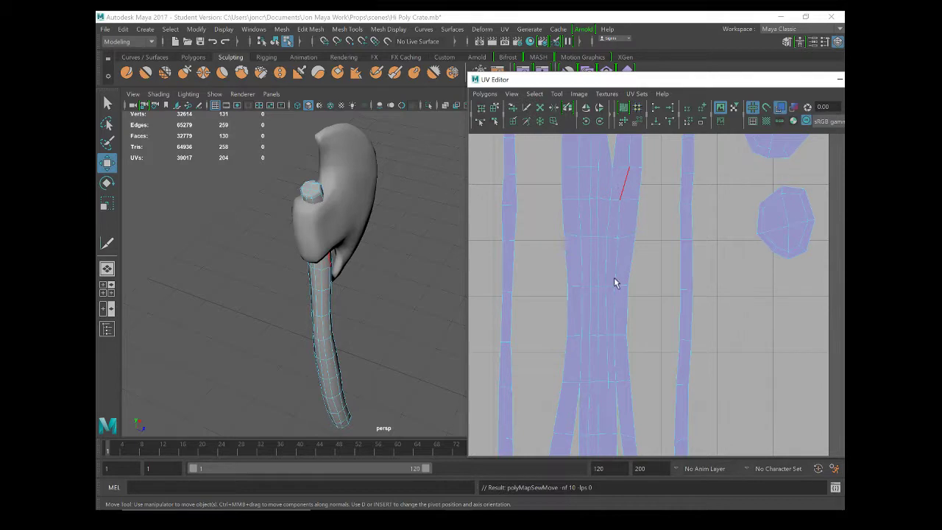
# Move and sew the remaining upper shared edges between the right curved strip and the wide strip up to the top
pyautogui.keyDown('alt'); pyautogui.moveTo(608, 246); pyautogui.dragTo(602, 370, button='middle'); pyautogui.keyUp('alt')
pyautogui.click(613, 272)
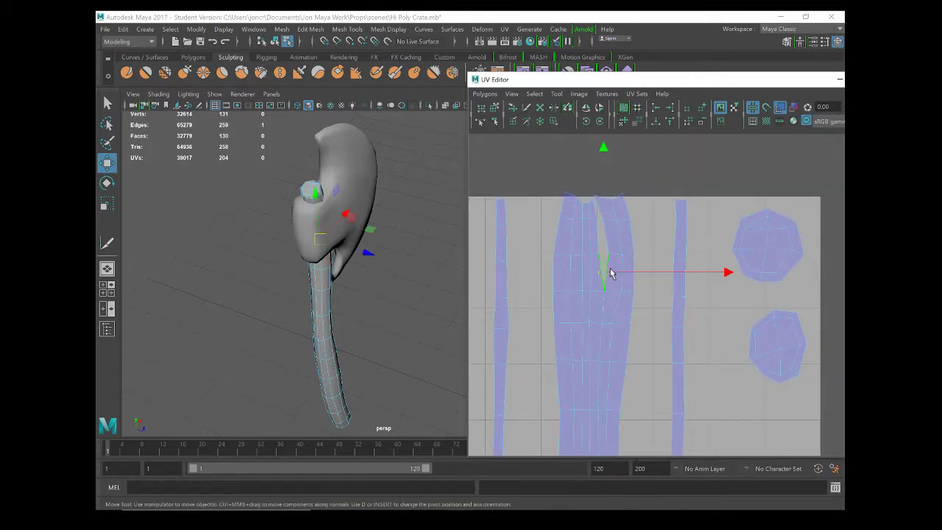
pyautogui.press('g')
pyautogui.click(606, 232)
pyautogui.press('g')
pyautogui.click(597, 211)
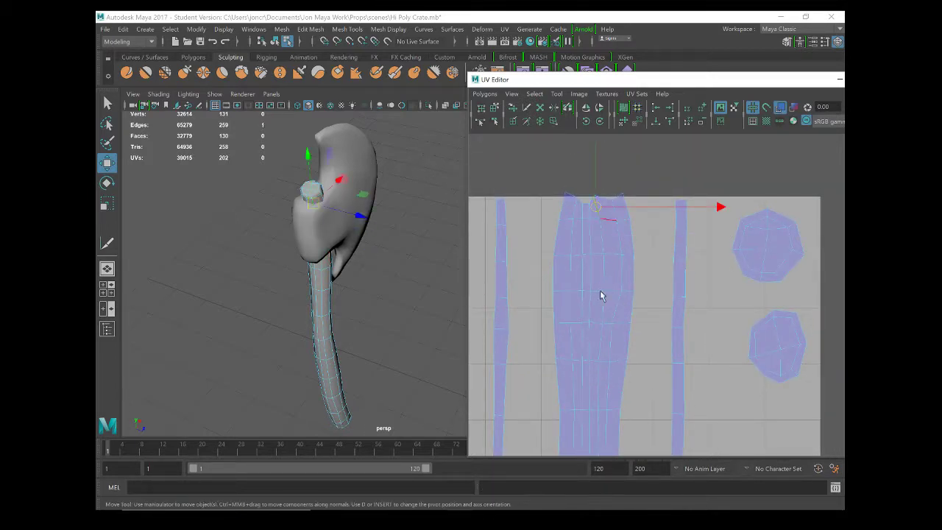
pyautogui.press('g')
# Move and sew the open edges on both sides of the wide strip just above where the lower handle splits into three branches
pyautogui.scroll(3, 614, 357)
pyautogui.click(626, 328)
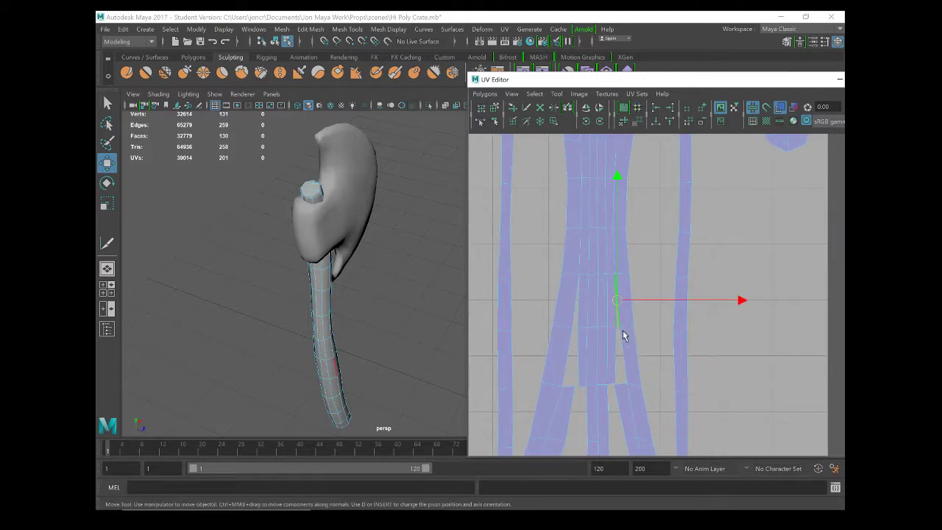
pyautogui.press('g')
pyautogui.click(577, 322)
pyautogui.press('g')
pyautogui.click(568, 365)
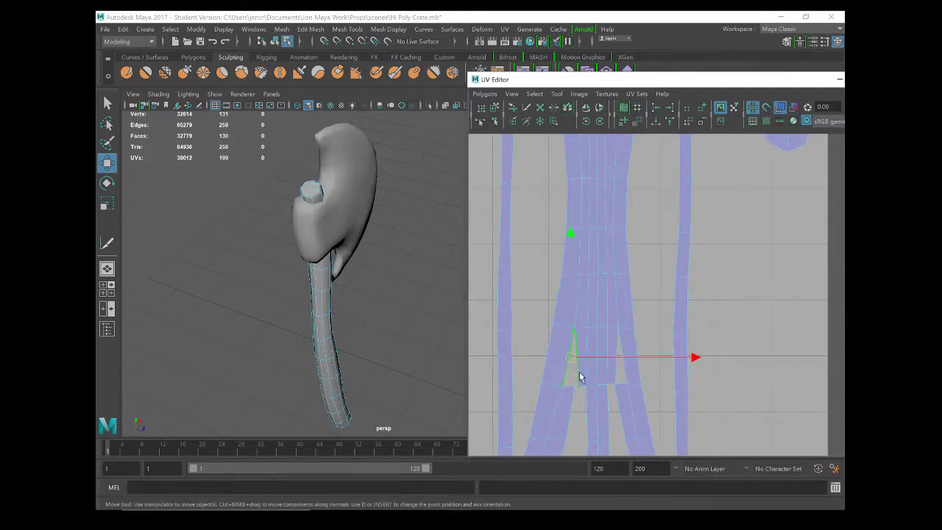
pyautogui.press('g')
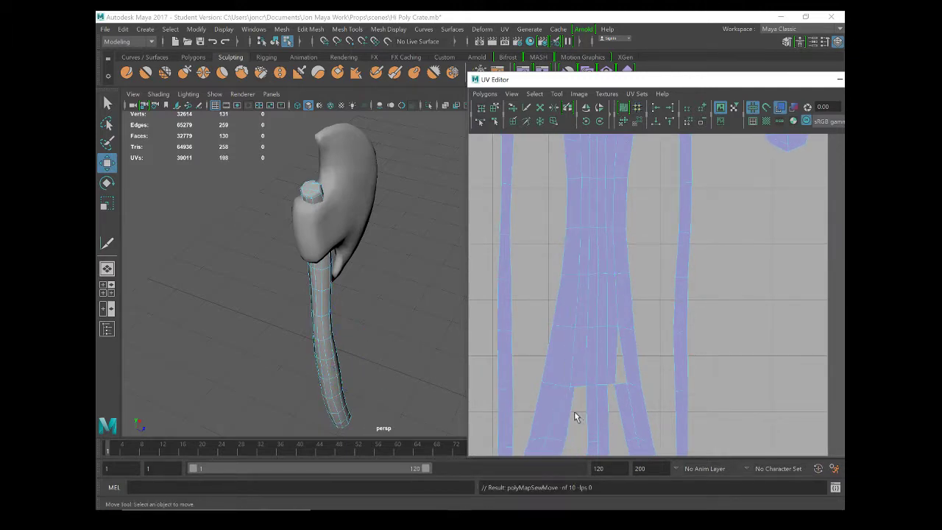
pyautogui.click(619, 376)
pyautogui.press('g')
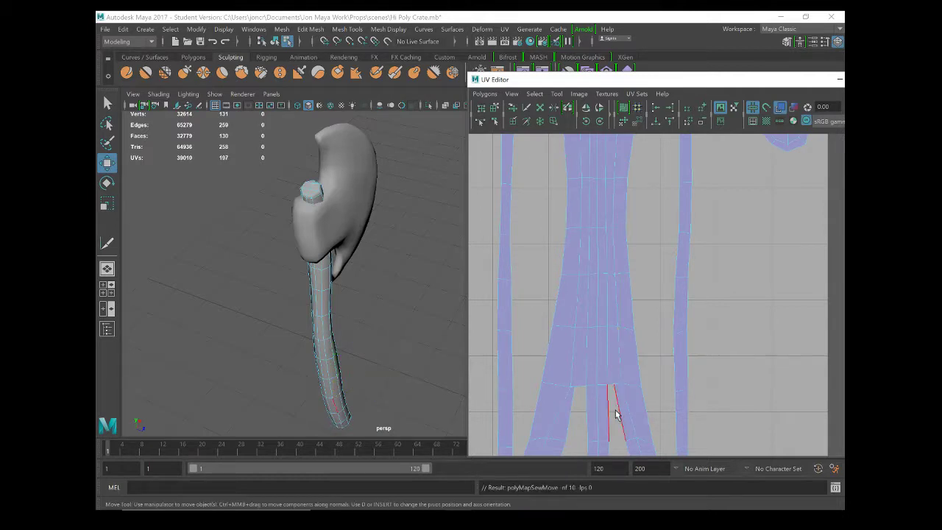
# Move and sew the remaining open edges between the central strip and the two flared side branches down to the handle's bottom end
pyautogui.click(619, 414)
pyautogui.press('g')
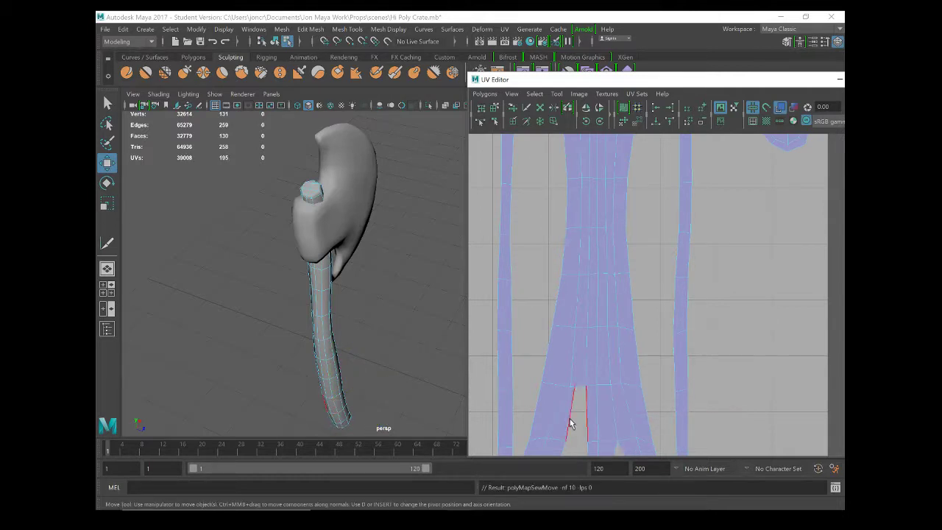
pyautogui.click(572, 427)
pyautogui.press('g')
pyautogui.keyDown('alt'); pyautogui.moveTo(599, 400); pyautogui.dragTo(599, 236, button='middle'); pyautogui.keyUp('alt')
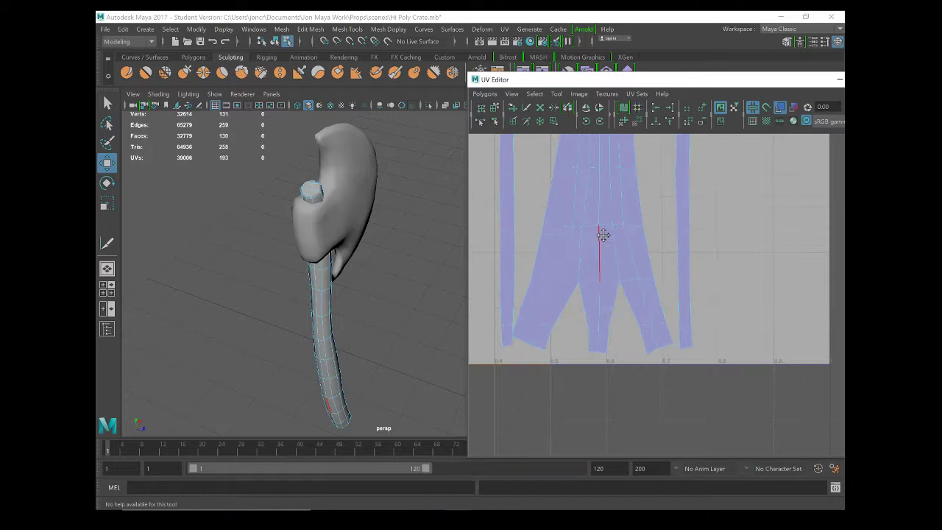
pyautogui.click(566, 312)
pyautogui.press('g')
pyautogui.click(616, 324)
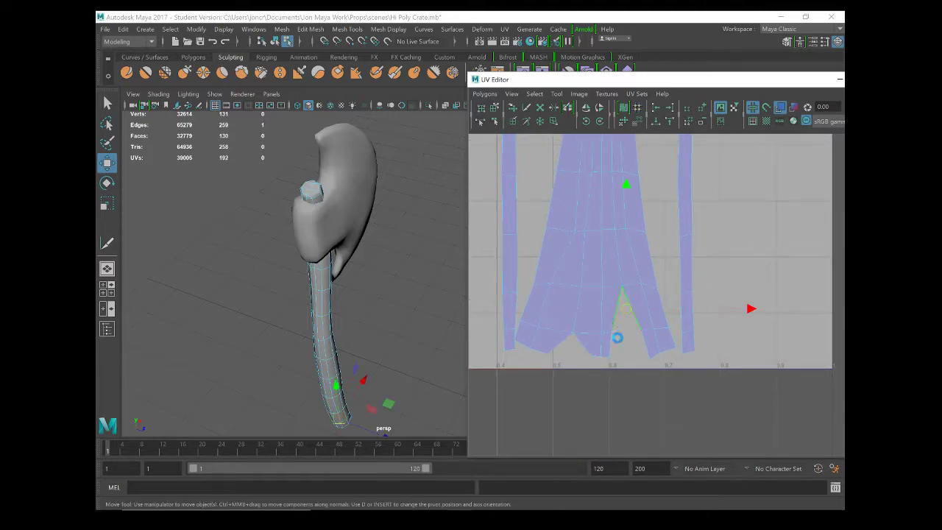
pyautogui.press('g')
pyautogui.press('g')
pyautogui.click(586, 359)
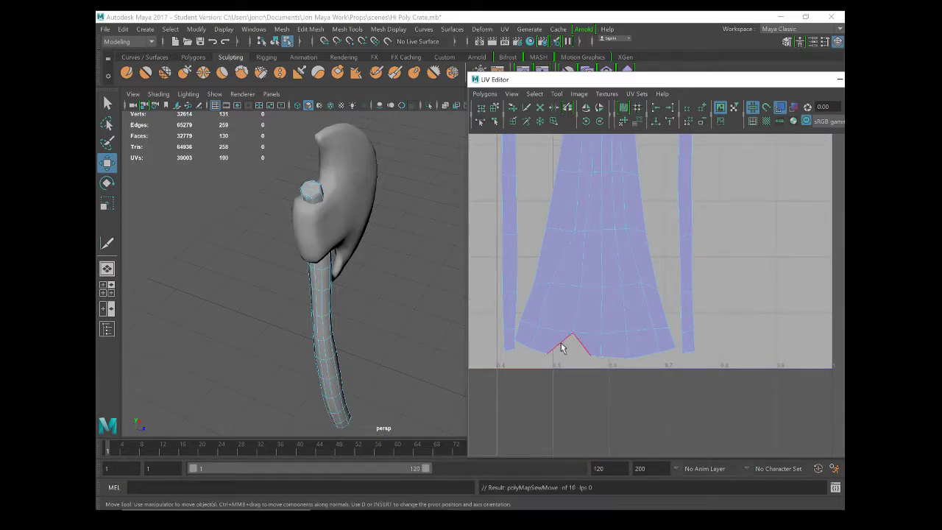
pyautogui.press('g')
# Move and sew the far-left narrow strip to the wide shell along their shared edges, from the bottom up toward the middle
pyautogui.click(588, 274)
pyautogui.keyDown('alt'); pyautogui.moveTo(589, 273); pyautogui.dragTo(608, 331, button='middle'); pyautogui.keyUp('alt')
pyautogui.scroll(-8, 608, 330)
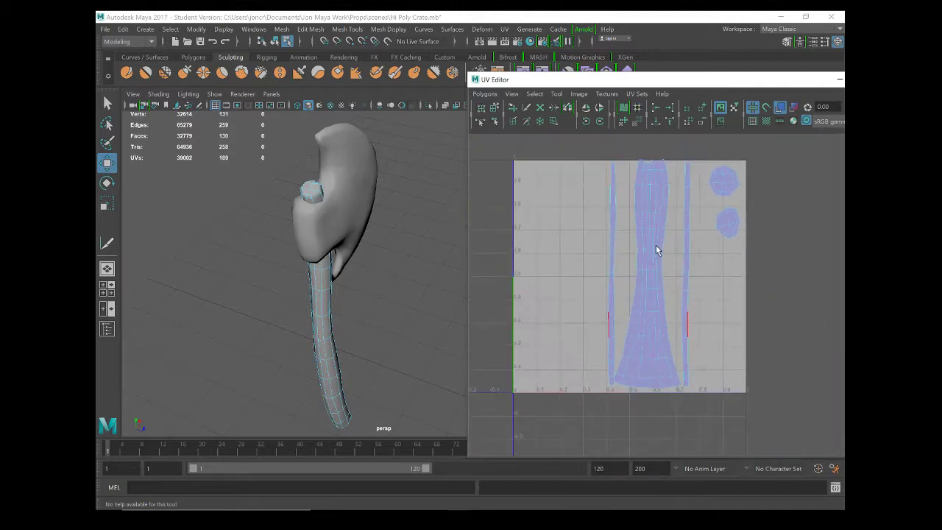
pyautogui.scroll(5, 627, 301)
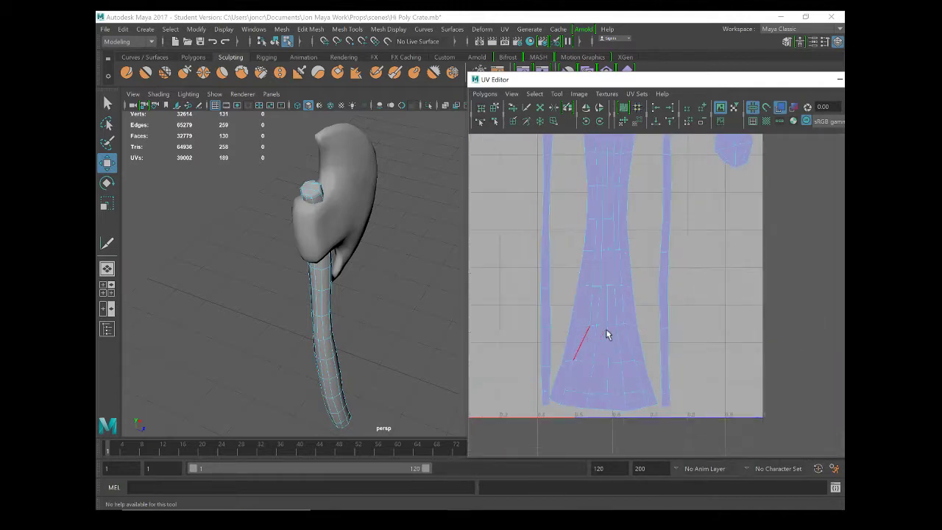
pyautogui.press('w')
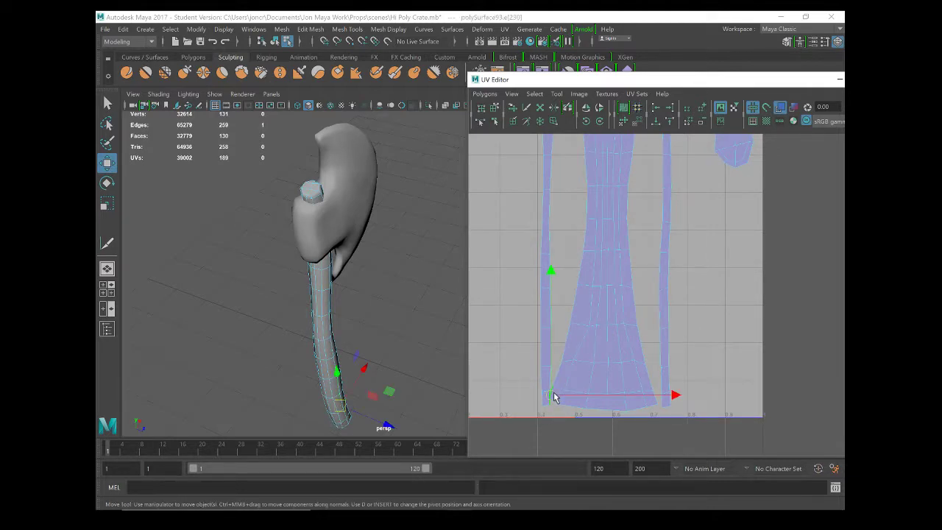
pyautogui.press('g')
pyautogui.press('g')
pyautogui.click(567, 340)
pyautogui.press('g')
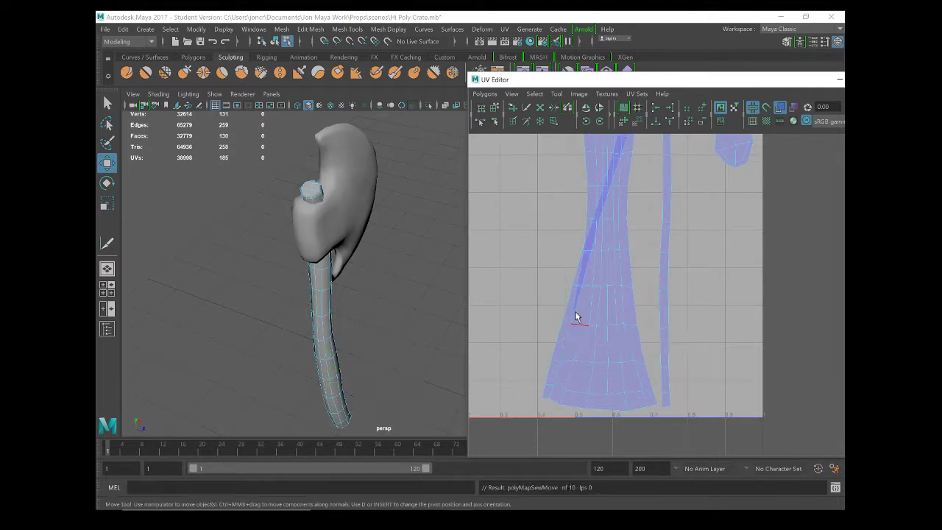
pyautogui.click(576, 310)
pyautogui.press('g')
pyautogui.press('g')
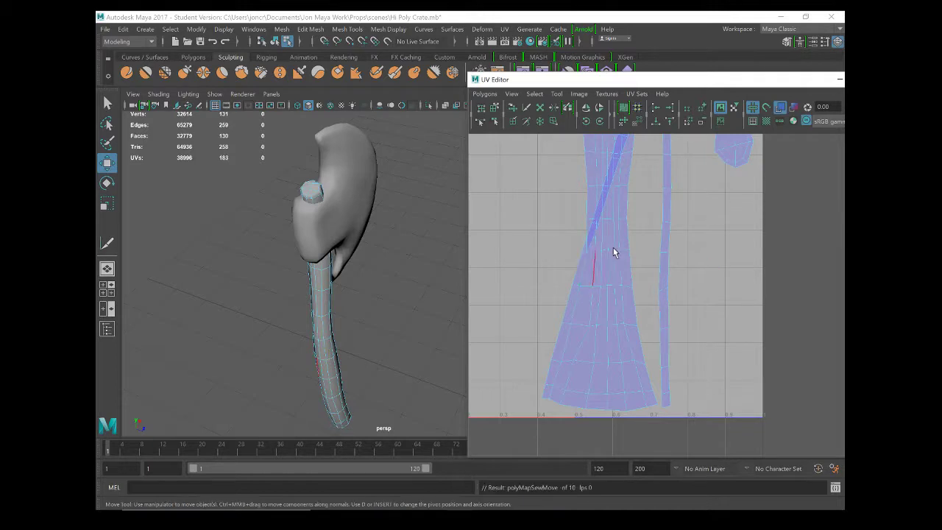
pyautogui.press('g')
# Select the whole combined handle shell and unfold its UVs to separate the overlapping narrow strip
pyautogui.scroll(-2, 614, 270)
pyautogui.moveTo(603, 304); pyautogui.dragTo(586, 293, button='right')
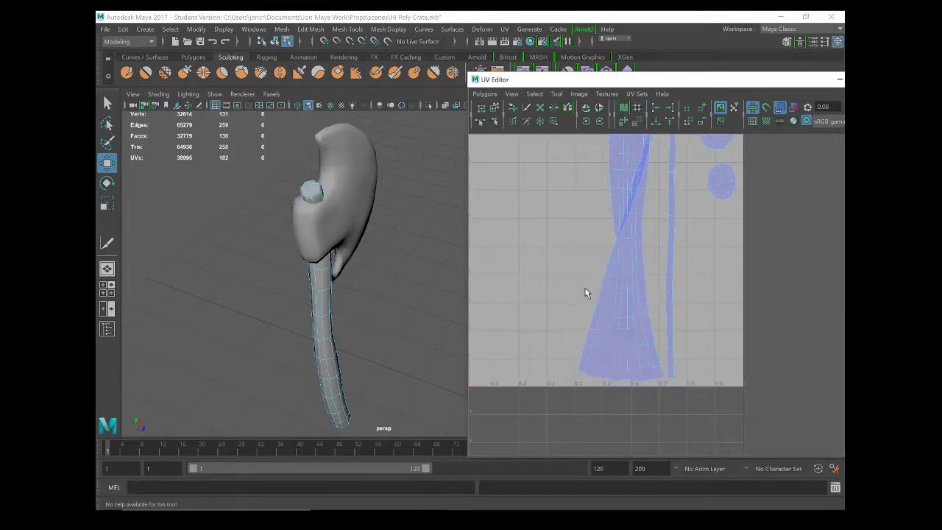
pyautogui.click(625, 309)
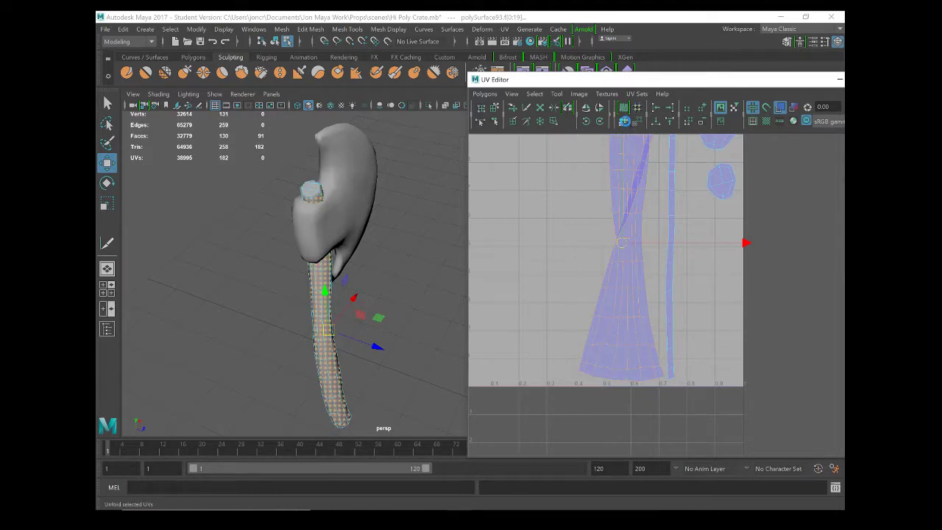
pyautogui.click(625, 121)
pyautogui.scroll(-4, 641, 280)
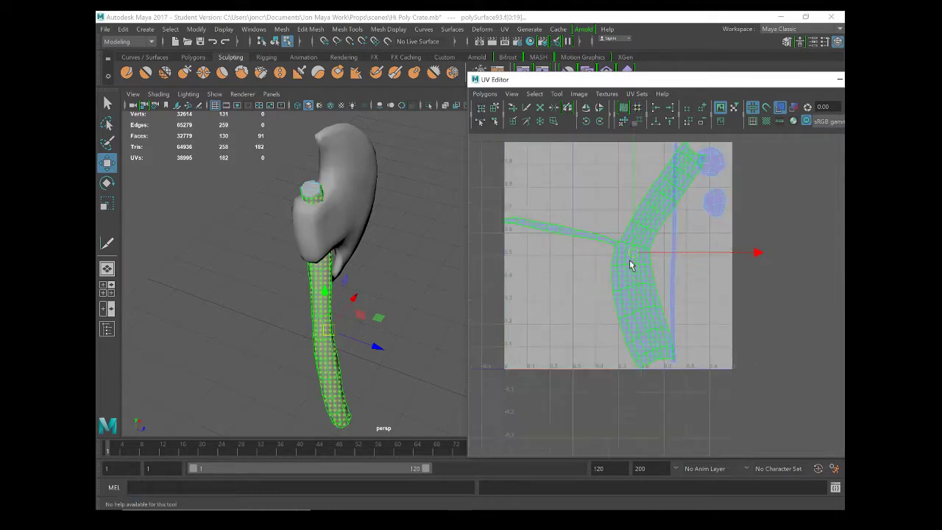
# Move and sew the first open edges at the fork between the narrow branch and the upper part of the wide shell
pyautogui.moveTo(631, 240); pyautogui.dragTo(622, 210, button='right')
pyautogui.click(625, 241)
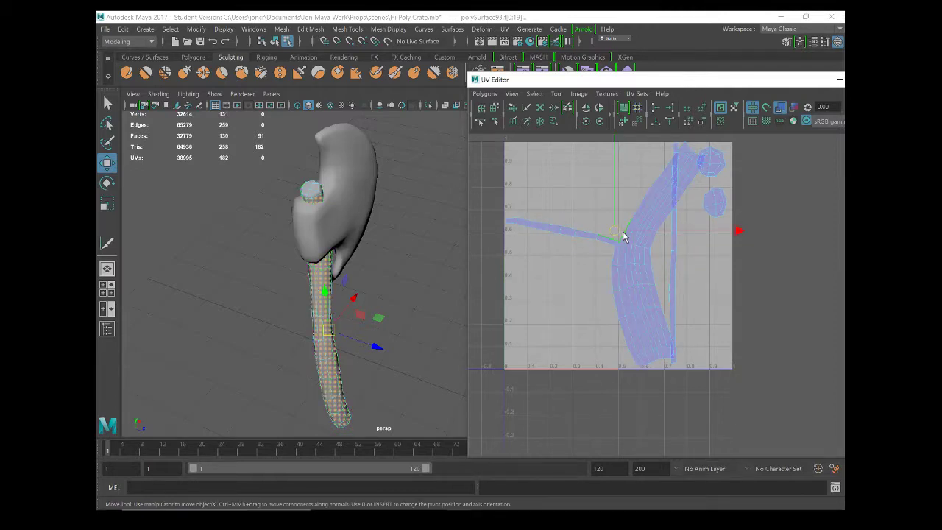
pyautogui.click(624, 235)
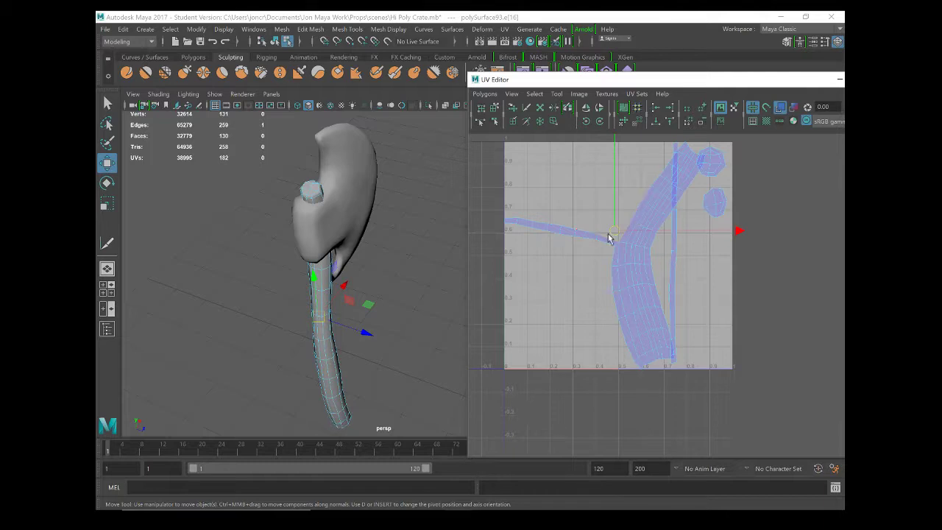
pyautogui.click(486, 94)
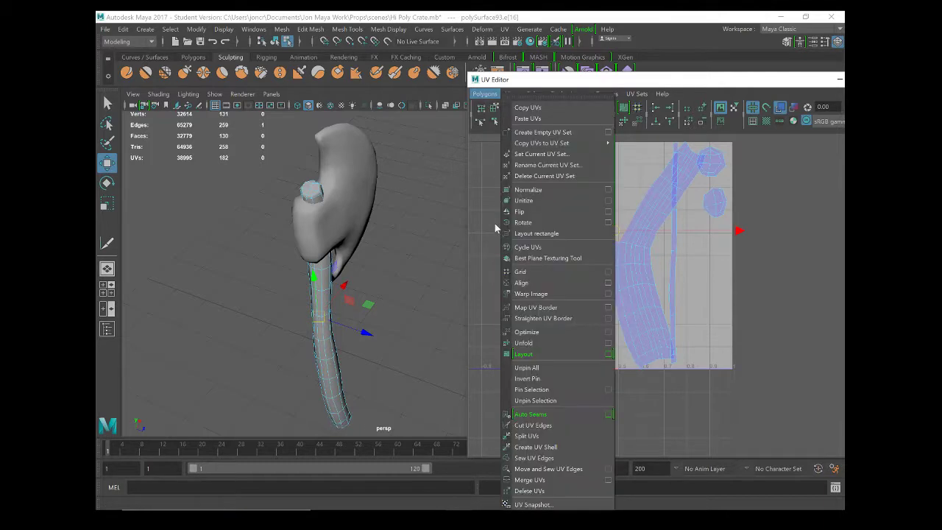
pyautogui.click(536, 469)
pyautogui.click(630, 210)
pyautogui.press('g')
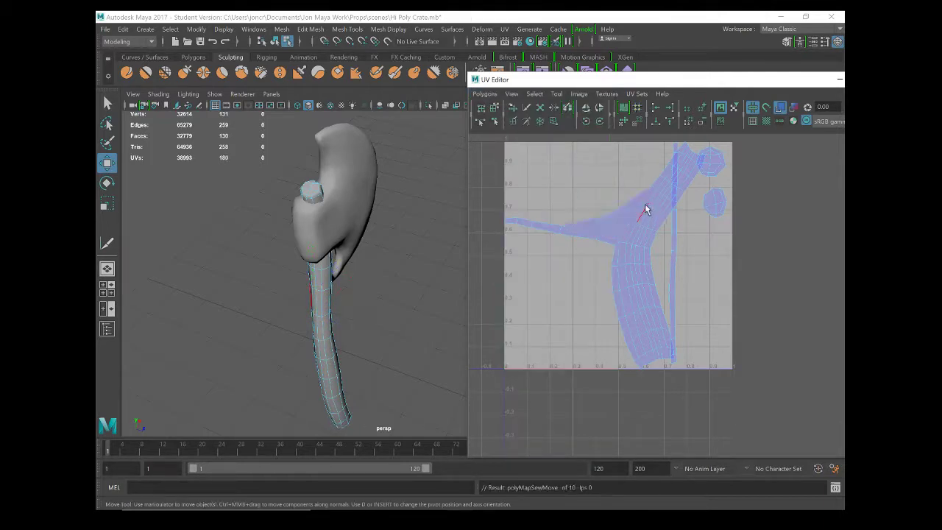
pyautogui.click(639, 199)
pyautogui.press('g')
# Move and sew the remaining open edges between the narrow branch and the wide shell up to its top end
pyautogui.click(658, 178)
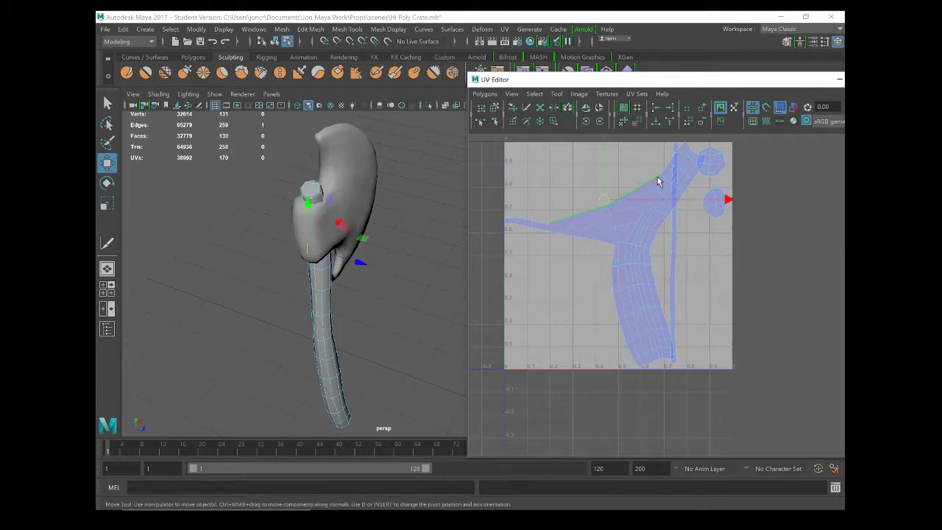
pyautogui.press('g')
pyautogui.click(665, 168)
pyautogui.press('g')
pyautogui.click(670, 164)
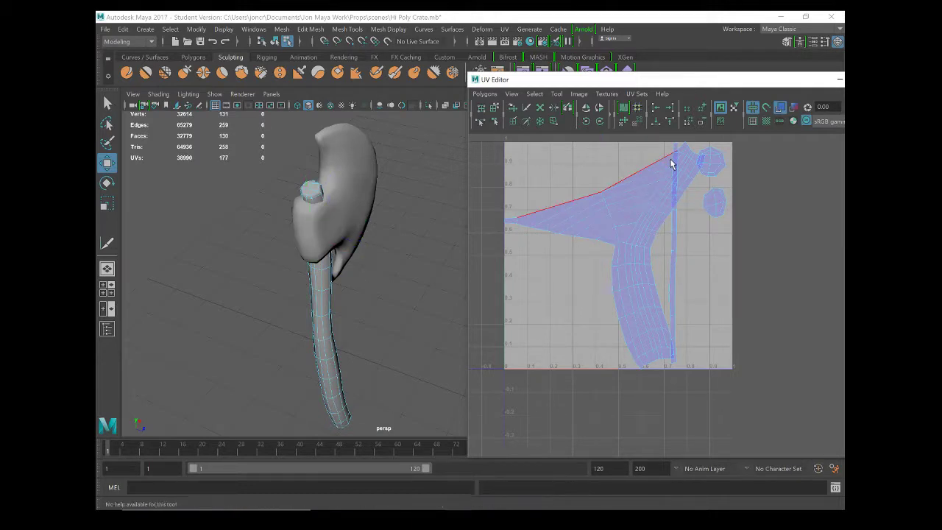
pyautogui.press('g')
pyautogui.click(678, 156)
pyautogui.press('g')
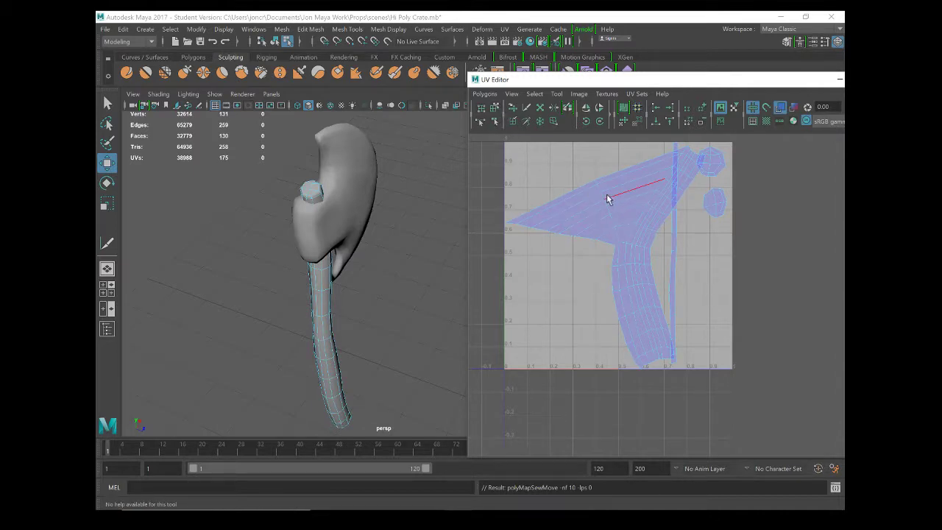
# Select the whole sewn handle shell and unfold its UVs again
pyautogui.moveTo(607, 195); pyautogui.dragTo(566, 173, button='right')
pyautogui.click(631, 235)
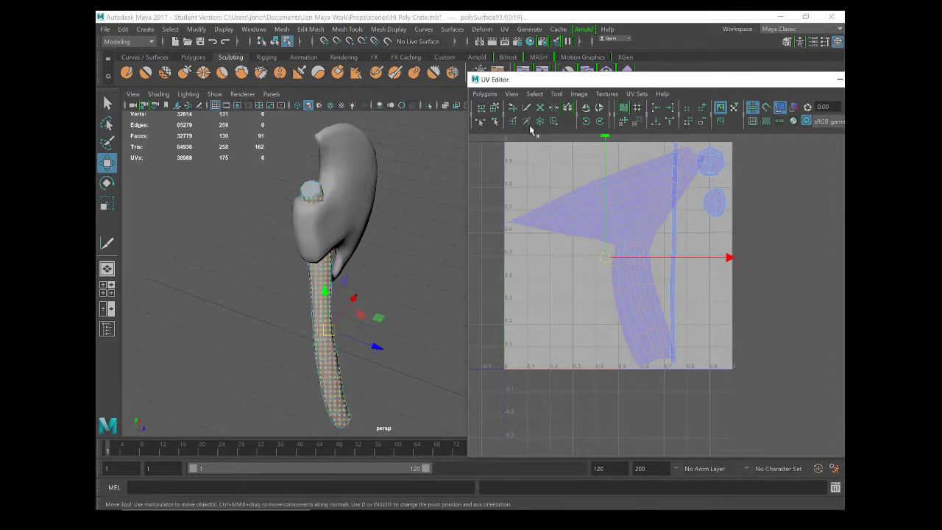
pyautogui.click(622, 121)
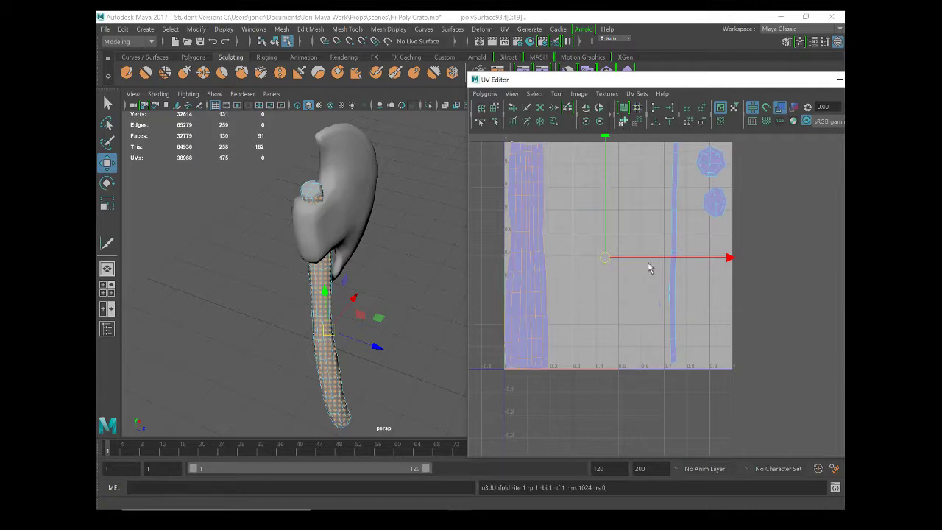
# Move the last narrow strip beside the unfolded wide shell and check which shell border its upper edges share
pyautogui.scroll(1, 516, 237)
pyautogui.keyDown('alt'); pyautogui.moveTo(514, 235); pyautogui.dragTo(604, 288, button='middle'); pyautogui.keyUp('alt')
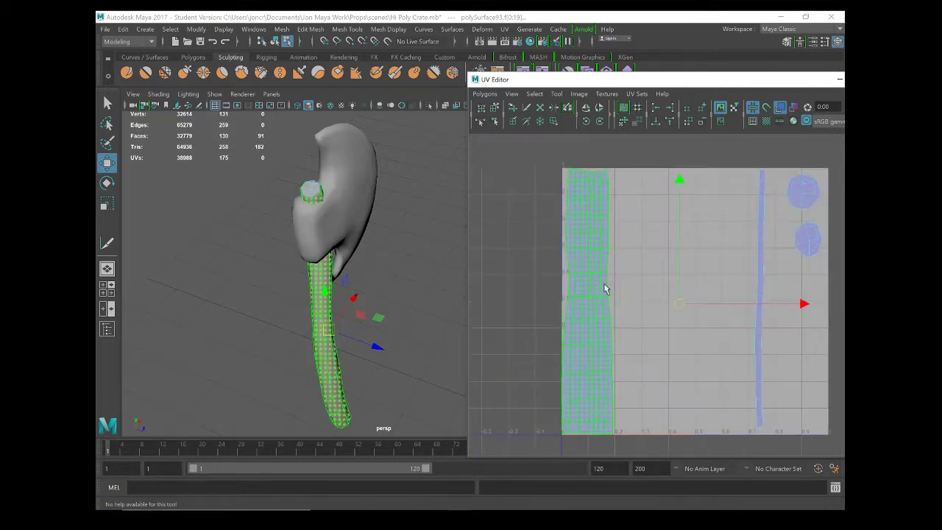
pyautogui.click(761, 290)
pyautogui.moveTo(727, 296); pyautogui.dragTo(636, 305)
pyautogui.scroll(2, 629, 279)
pyautogui.keyDown('alt'); pyautogui.moveTo(607, 237); pyautogui.dragTo(617, 311, button='middle'); pyautogui.keyUp('alt')
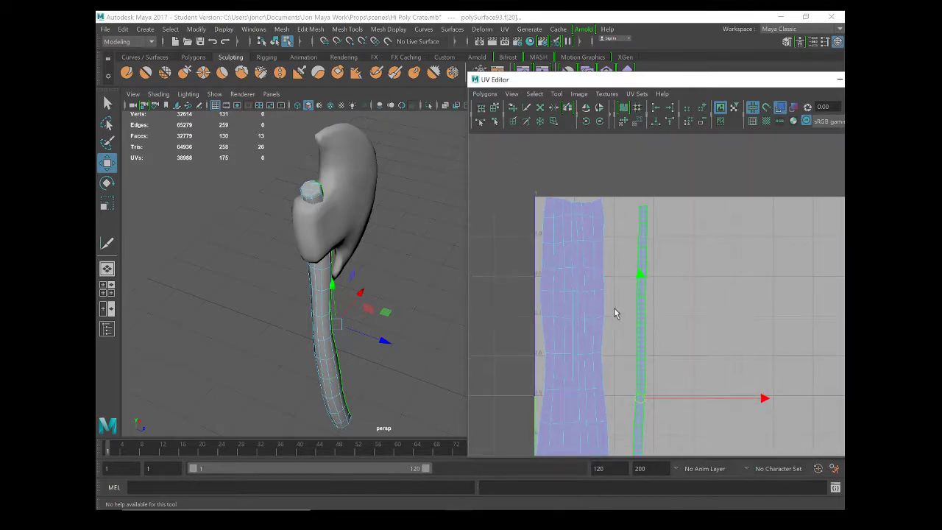
pyautogui.moveTo(584, 234); pyautogui.dragTo(590, 205, button='right')
pyautogui.click(639, 215)
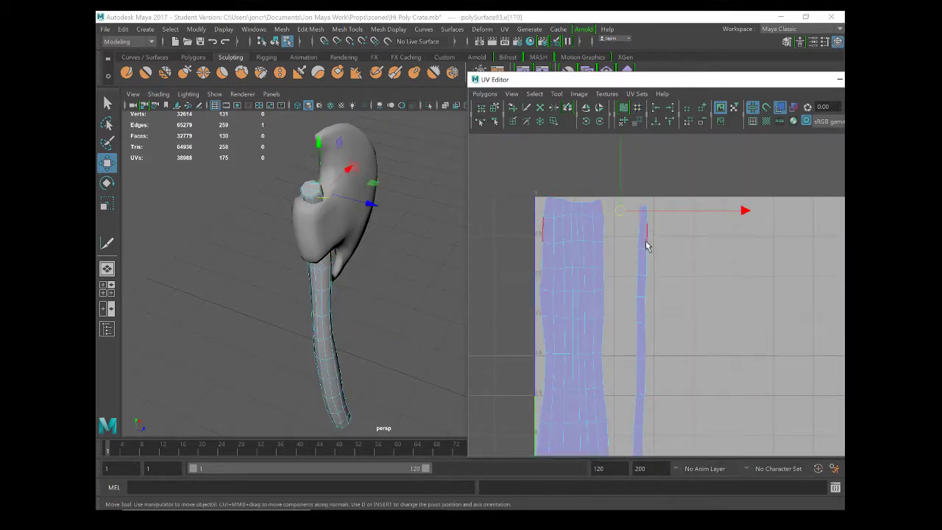
# Select the whole last narrow strip shell and move it closer to the wide handle shell
pyautogui.click(648, 316)
pyautogui.moveTo(649, 321); pyautogui.dragTo(616, 303, button='right')
pyautogui.click(645, 356)
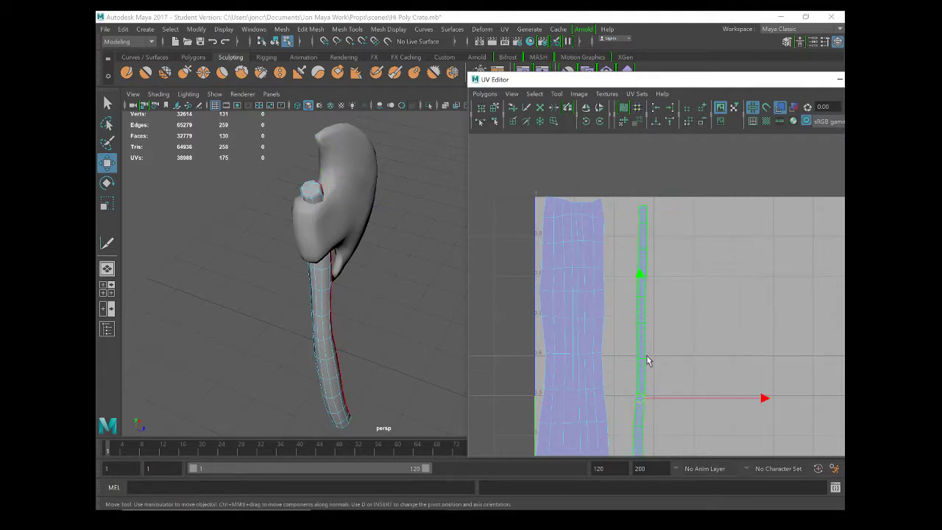
pyautogui.moveTo(644, 395)
pyautogui.mouseDown()
pyautogui.moveTo(634, 379)
pyautogui.moveTo(633, 387)
pyautogui.mouseUp()
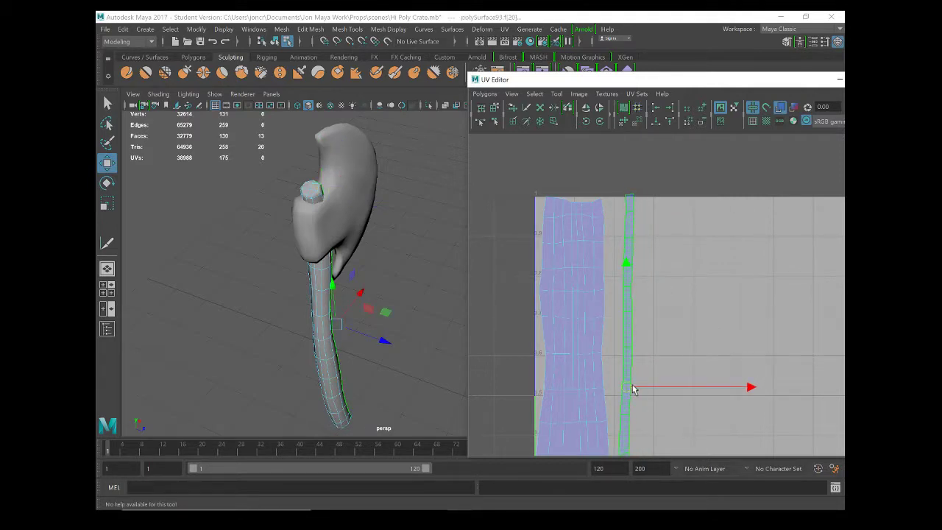
# Move and sew the lowest edge of the narrow strip to the wide handle shell
pyautogui.keyDown('alt'); pyautogui.moveTo(633, 387); pyautogui.dragTo(650, 223, button='middle'); pyautogui.keyUp('alt')
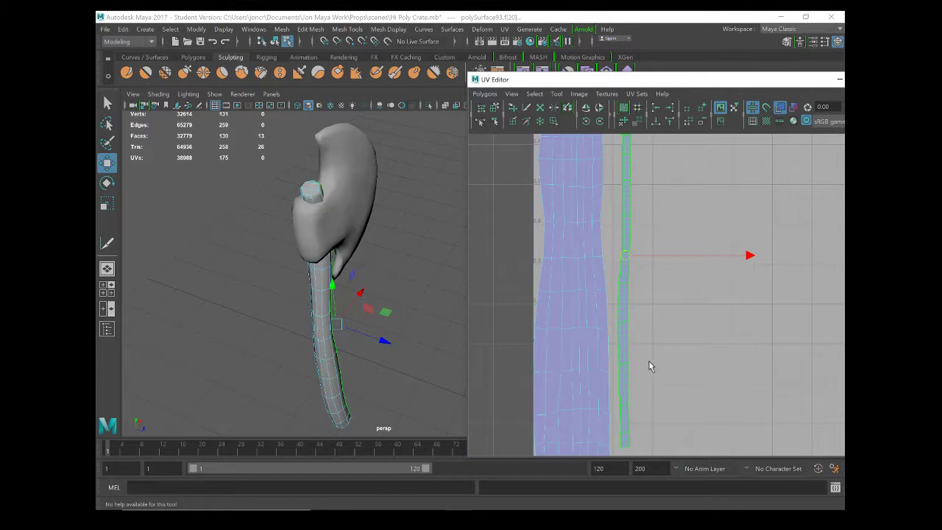
pyautogui.scroll(-1, 619, 322)
pyautogui.keyDown('alt'); pyautogui.moveTo(612, 294); pyautogui.dragTo(608, 216, button='middle'); pyautogui.keyUp('alt')
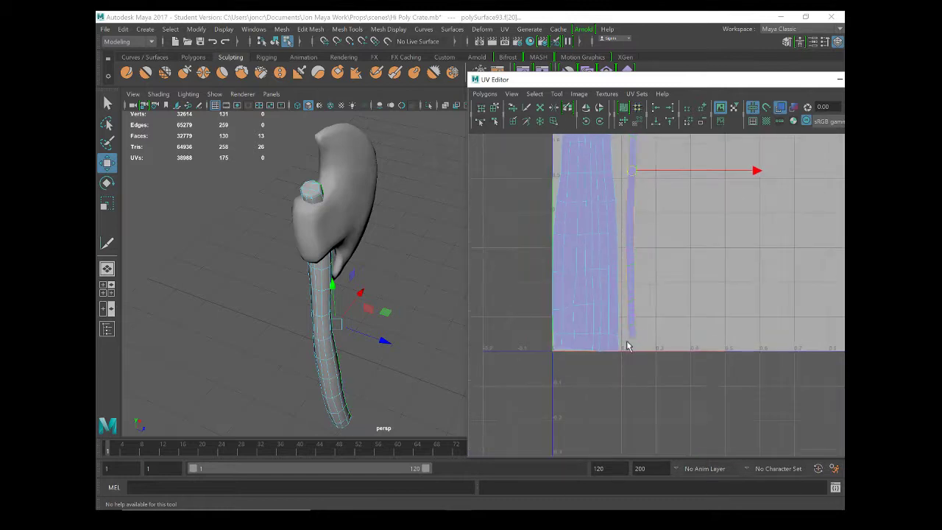
pyautogui.moveTo(598, 337); pyautogui.dragTo(599, 312, button='right')
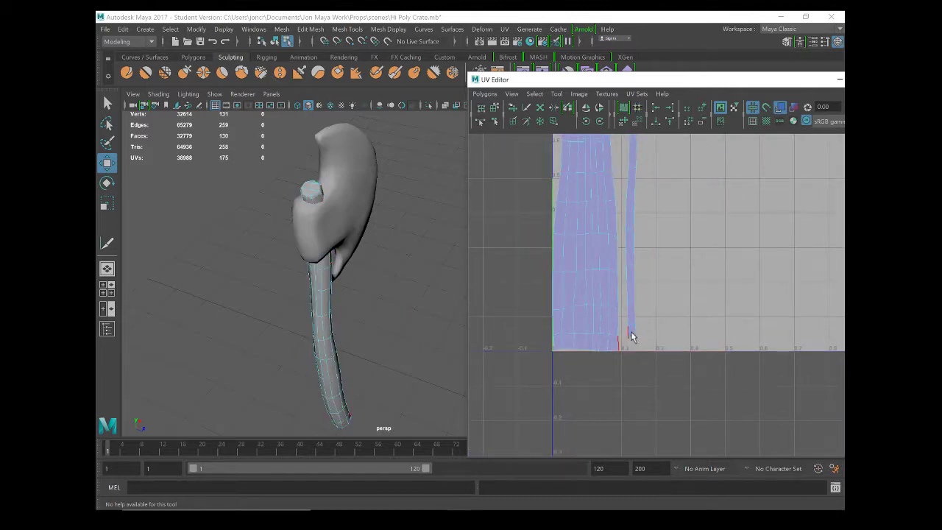
pyautogui.click(629, 333)
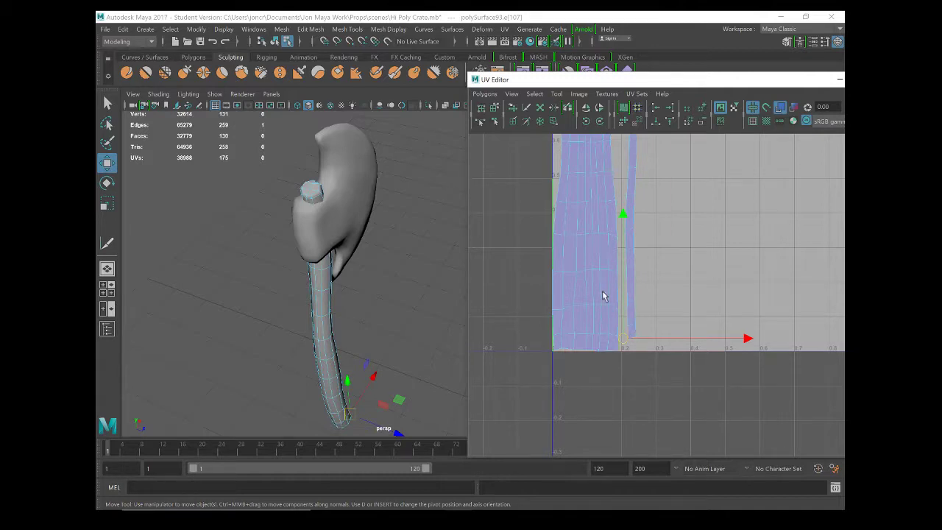
pyautogui.click(485, 94)
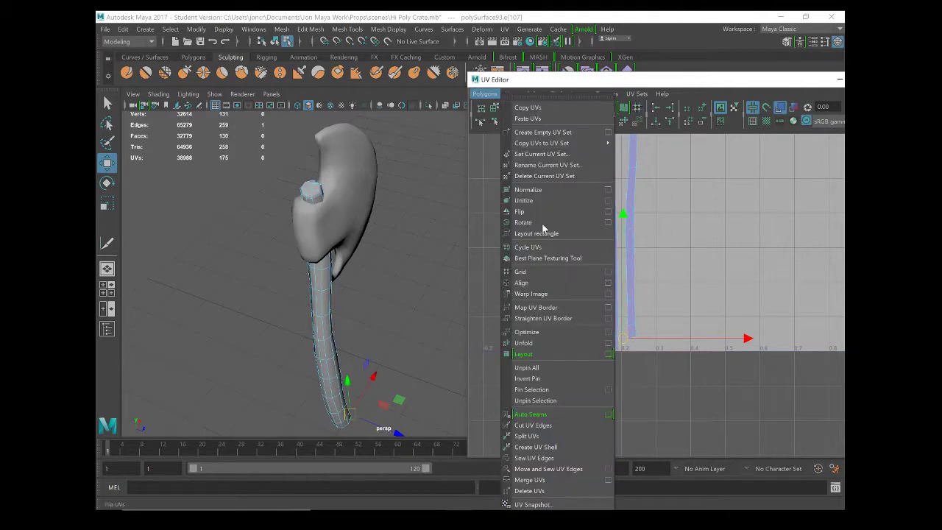
pyautogui.click(553, 468)
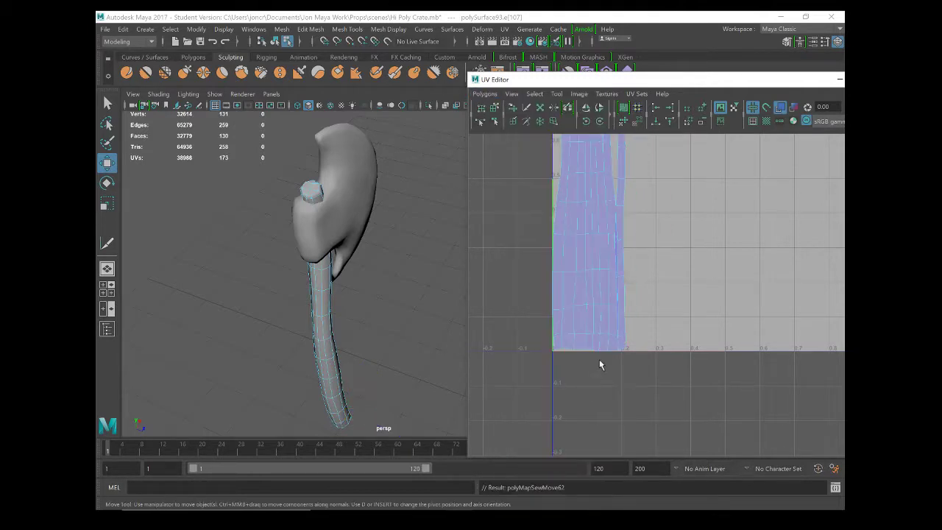
# Move and sew the open edges between the strip and the lower half of the wide shell, working upward
pyautogui.click(617, 299)
pyautogui.press('g')
pyautogui.click(618, 261)
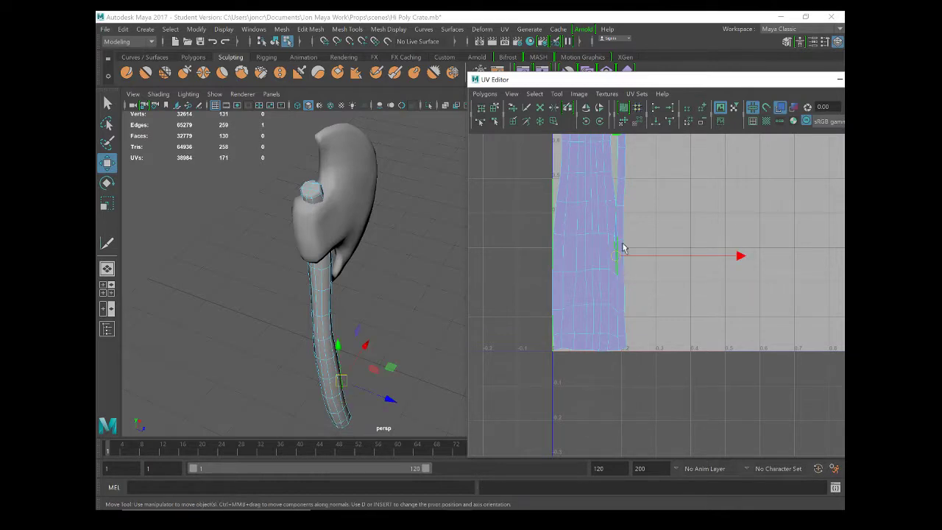
pyautogui.press('g')
pyautogui.click(618, 230)
pyautogui.press('g')
pyautogui.click(616, 194)
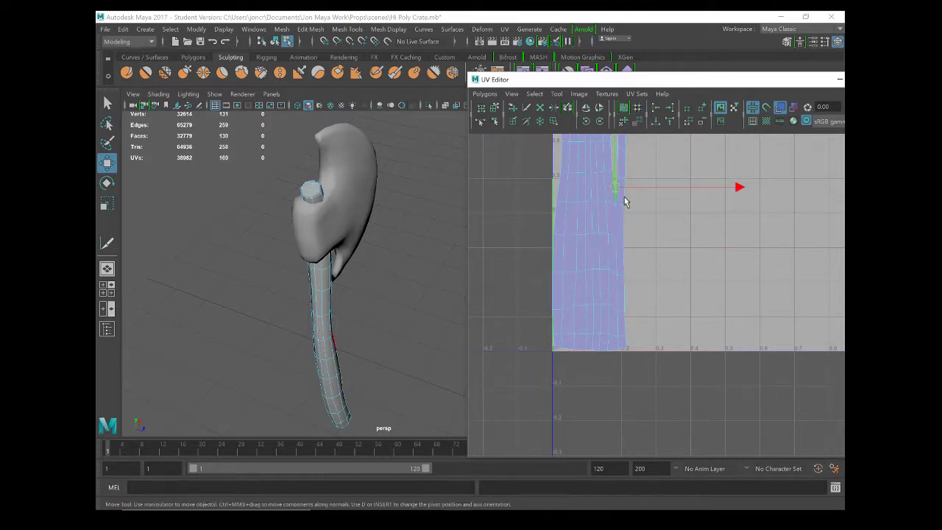
pyautogui.press('g')
# Move and sew the remaining open edges between the strip and the wide shell up to its top end
pyautogui.keyDown('alt'); pyautogui.moveTo(627, 173); pyautogui.dragTo(600, 318, button='middle'); pyautogui.keyUp('alt')
pyautogui.click(578, 314)
pyautogui.press('g')
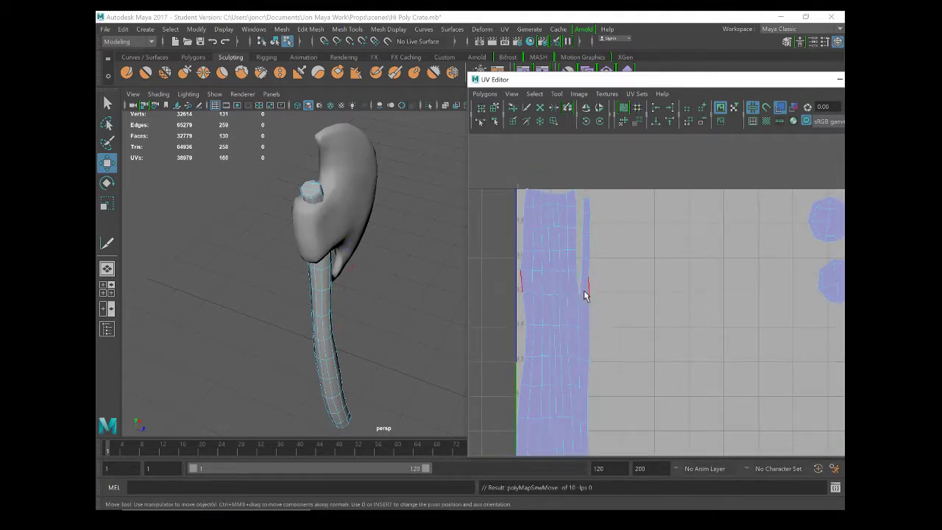
pyautogui.click(581, 290)
pyautogui.press('g')
pyautogui.click(582, 236)
pyautogui.press('g')
pyautogui.click(582, 215)
pyautogui.press('g')
pyautogui.press('g')
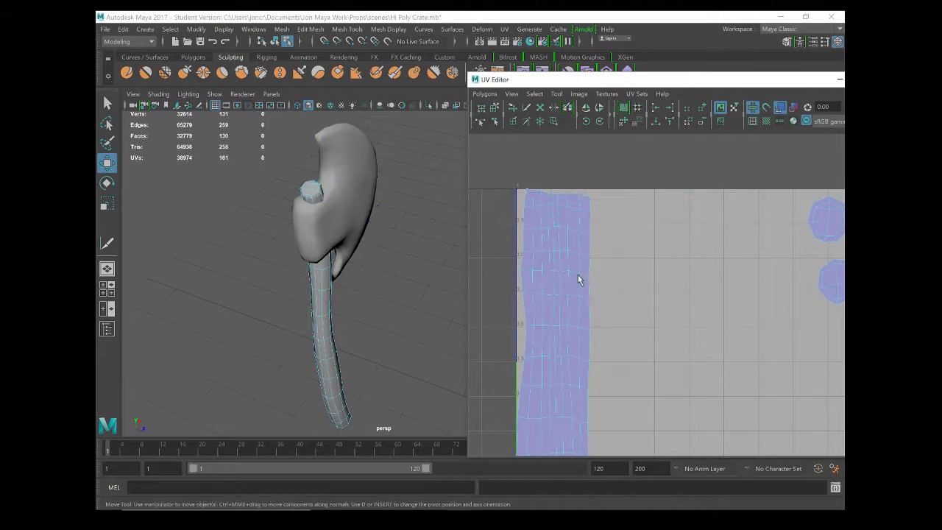
# Select all faces of the completed handle shell and unfold its UVs
pyautogui.click(564, 273)
pyautogui.moveTo(568, 267); pyautogui.dragTo(567, 234, button='right')
pyautogui.click(567, 284)
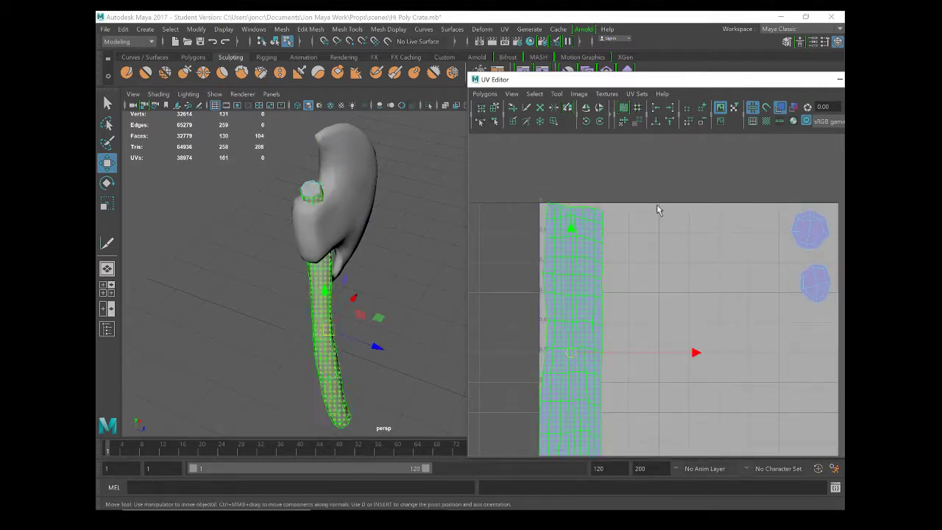
pyautogui.click(623, 123)
pyautogui.scroll(-1, 665, 301)
pyautogui.scroll(-1, 666, 298)
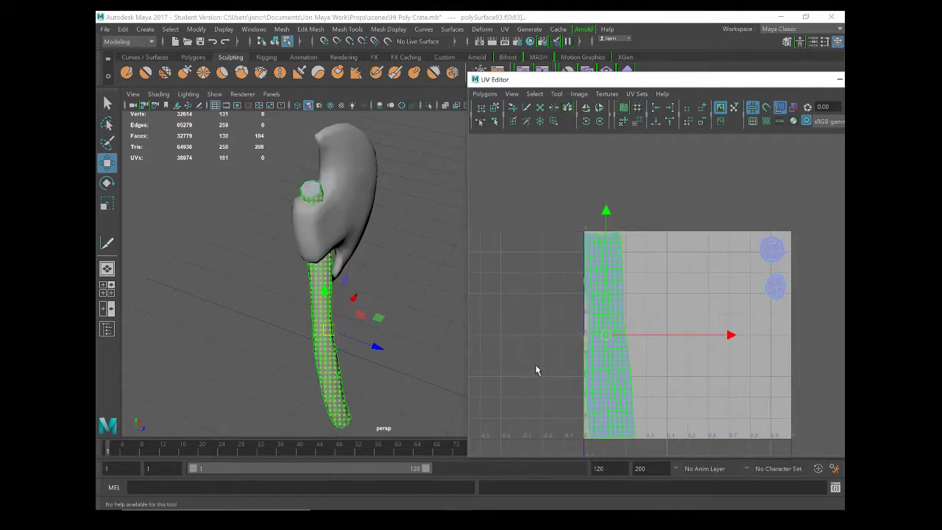
# Scale the handle shell down slightly and place it inside the UV tile, clear of the tile's borders
pyautogui.keyDown('alt'); pyautogui.moveTo(340, 373); pyautogui.dragTo(442, 346); pyautogui.keyUp('alt')
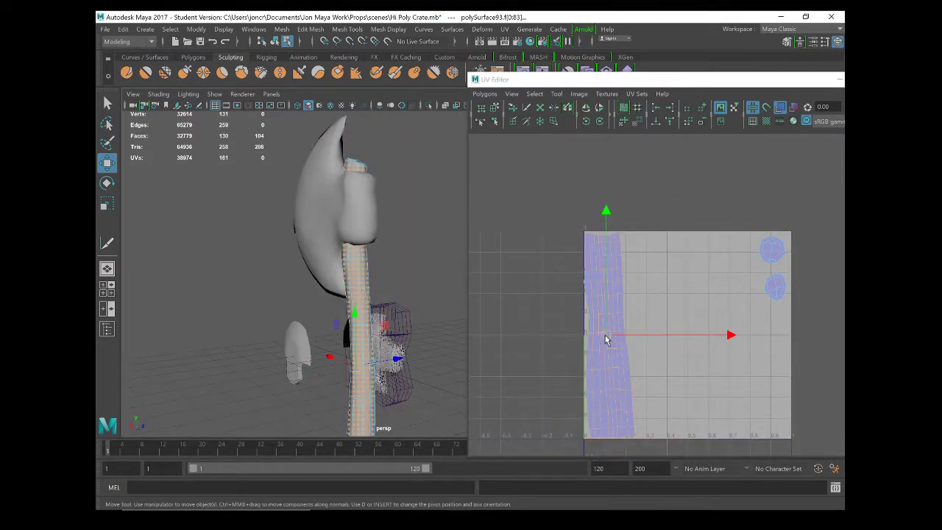
pyautogui.moveTo(607, 339); pyautogui.dragTo(634, 339)
pyautogui.press('r')
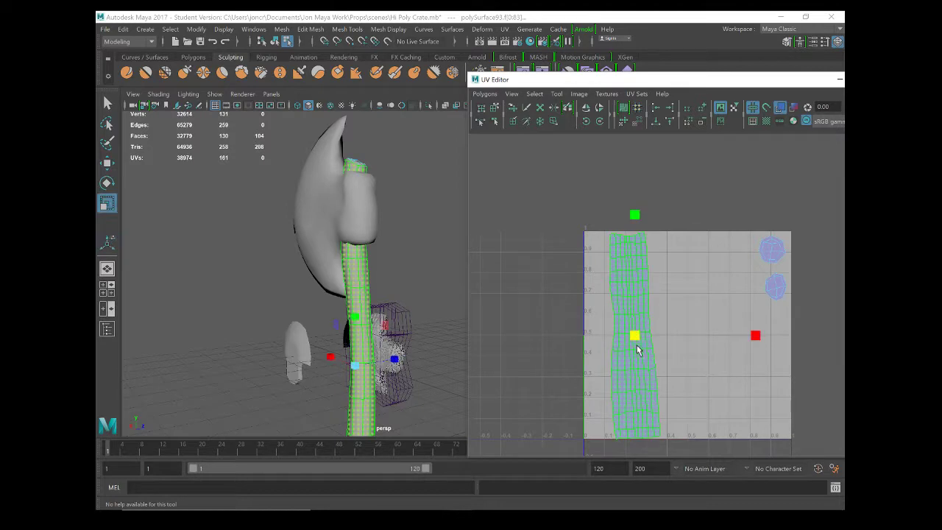
pyautogui.moveTo(656, 351)
pyautogui.keyDown('alt'); pyautogui.mouseDown(button='middle')
pyautogui.moveTo(677, 312)
pyautogui.moveTo(665, 309)
pyautogui.mouseUp(button='middle'); pyautogui.keyUp('alt')
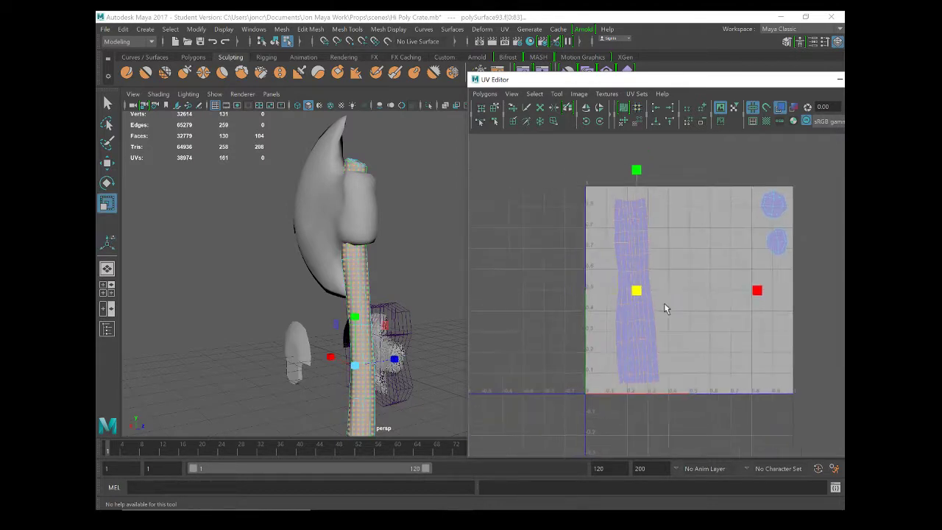
pyautogui.press('w')
pyautogui.moveTo(644, 300); pyautogui.dragTo(623, 289)
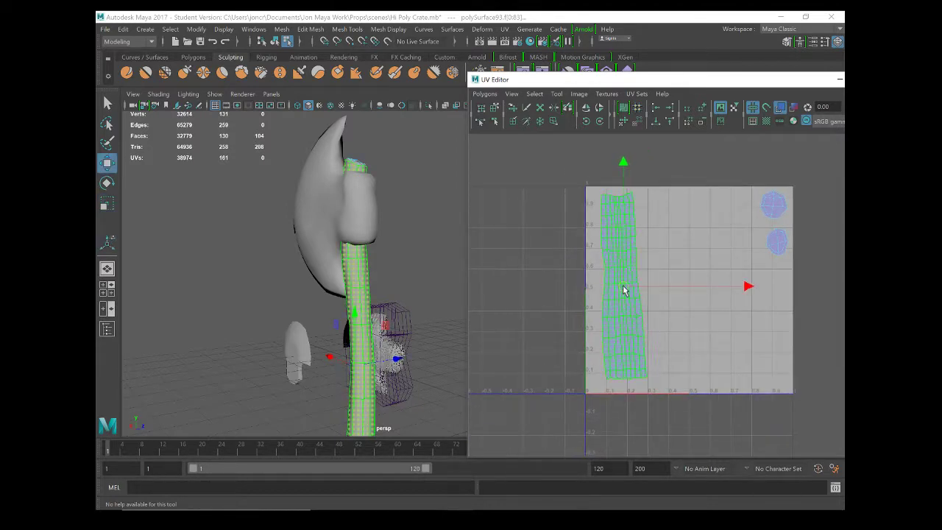
# Move the smaller cap shell next to the upper part of the handle shell
pyautogui.keyDown('alt'); pyautogui.moveTo(377, 377); pyautogui.dragTo(350, 372); pyautogui.keyUp('alt')
pyautogui.click(776, 246)
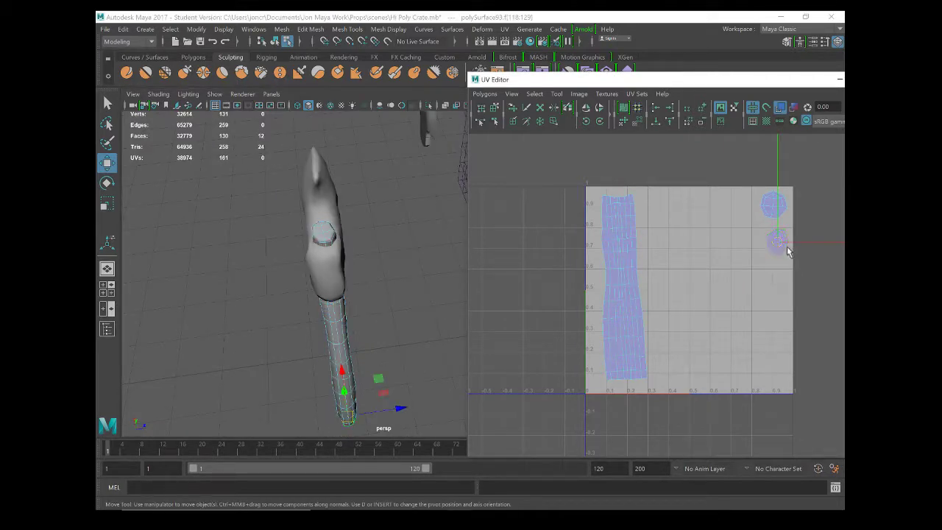
pyautogui.moveTo(780, 249); pyautogui.dragTo(676, 232)
pyautogui.press('r')
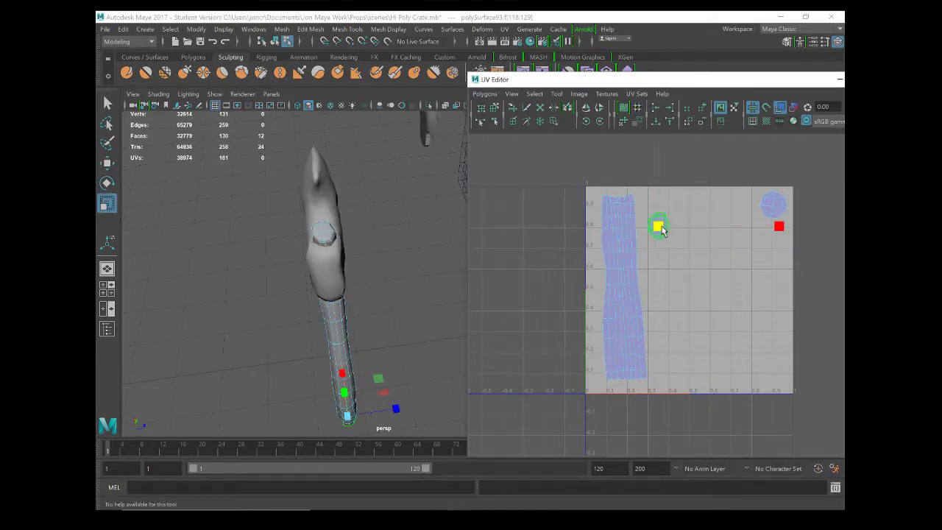
pyautogui.click(639, 333)
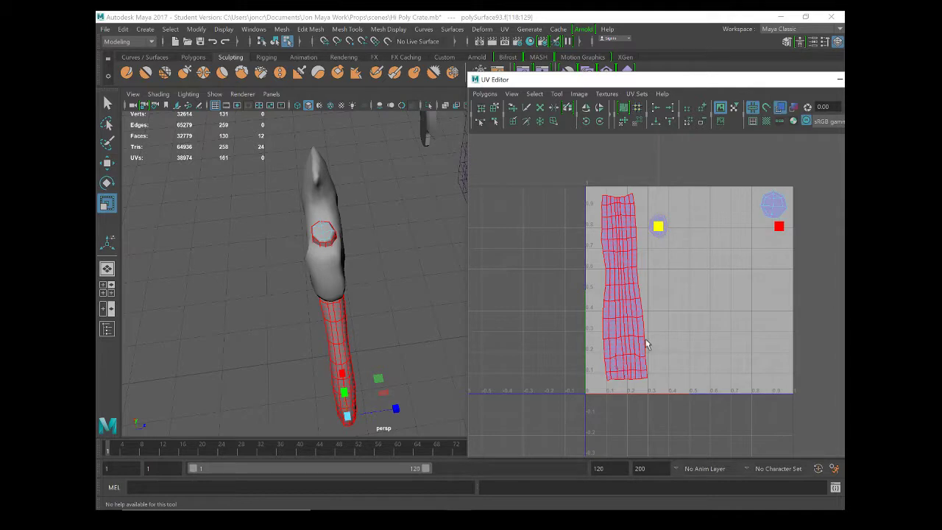
pyautogui.click(639, 249)
# Move the larger cap shell beside the handle shell's top end, above the smaller cap
pyautogui.click(775, 209)
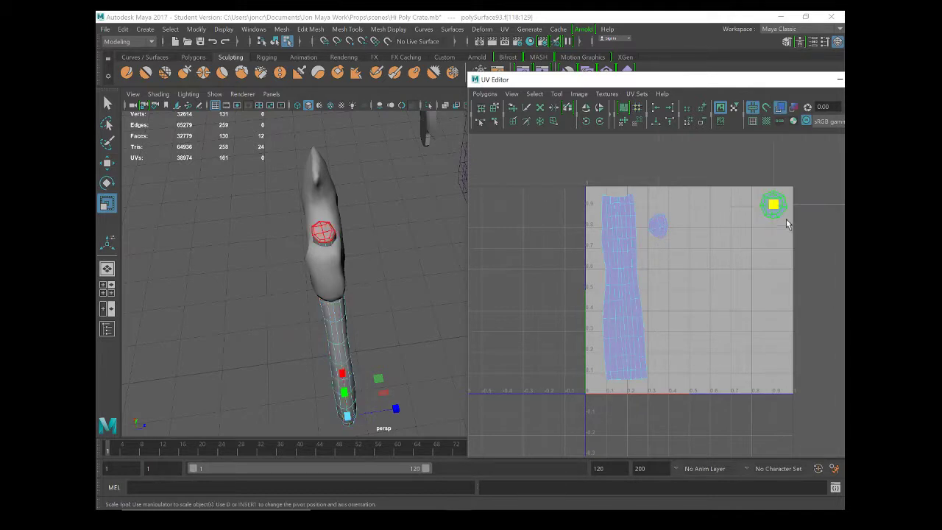
pyautogui.press('e')
pyautogui.press('r')
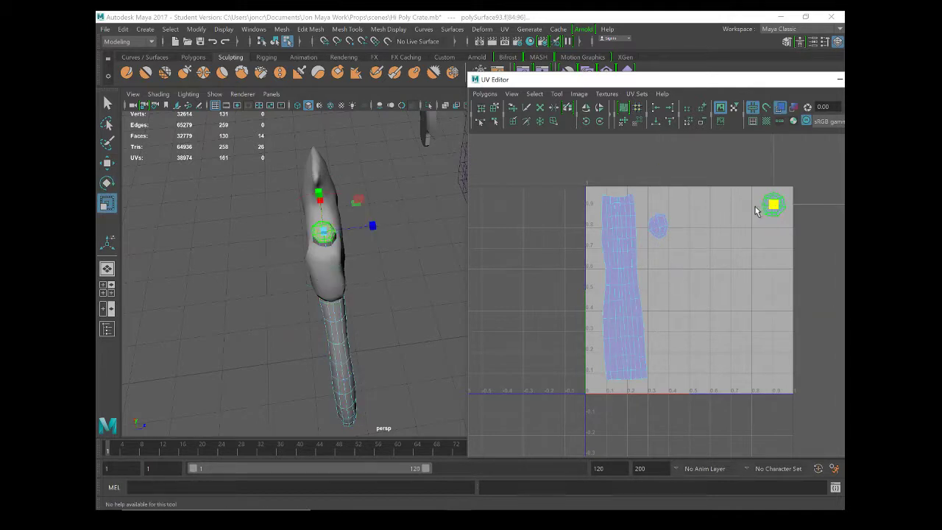
pyautogui.press('w')
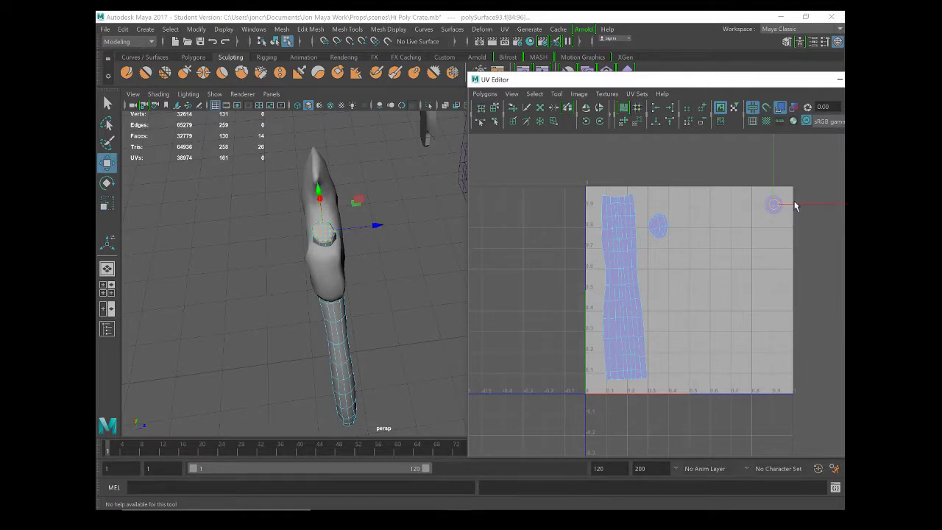
pyautogui.moveTo(774, 206); pyautogui.dragTo(653, 202)
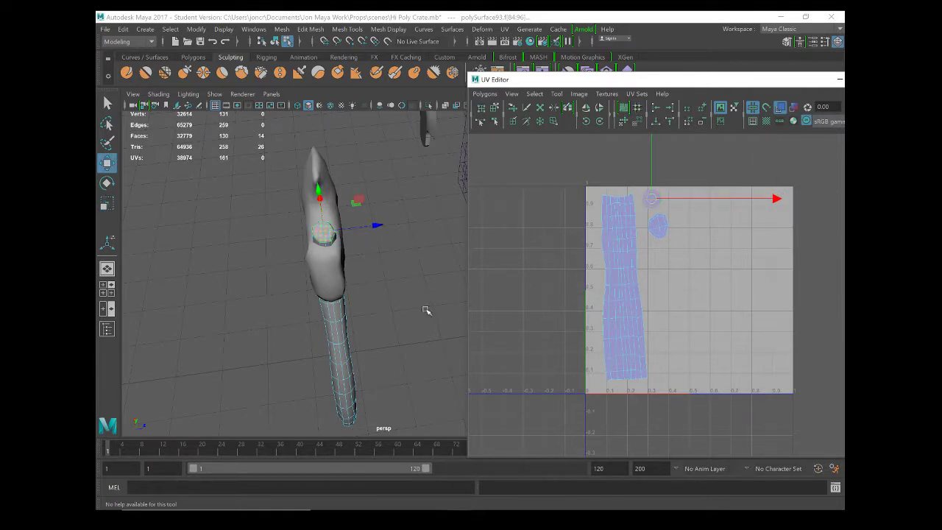
# Fine-tune the two cap shells beside the handle, shifting both slightly down to leave a gap between them and below the tile border
pyautogui.keyDown('alt'); pyautogui.moveTo(426, 311); pyautogui.dragTo(303, 307); pyautogui.keyUp('alt')
pyautogui.click(330, 209)
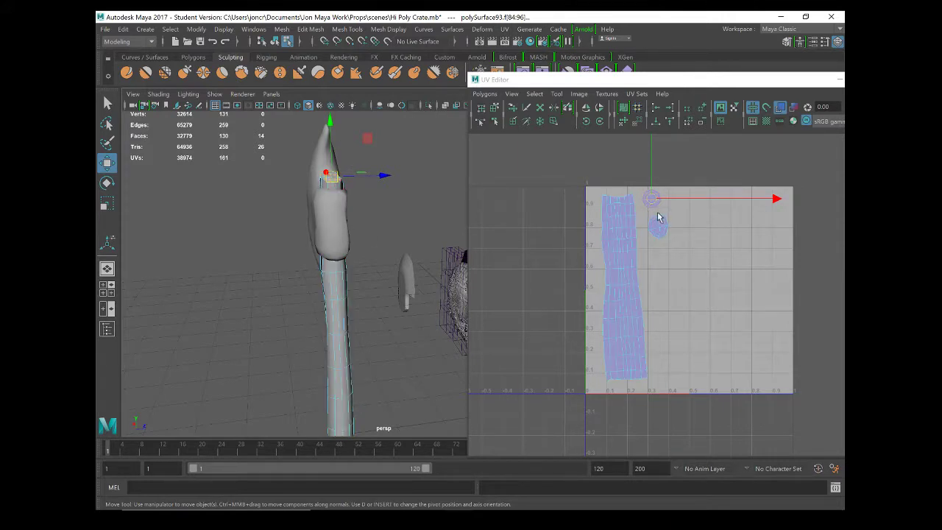
pyautogui.press('r')
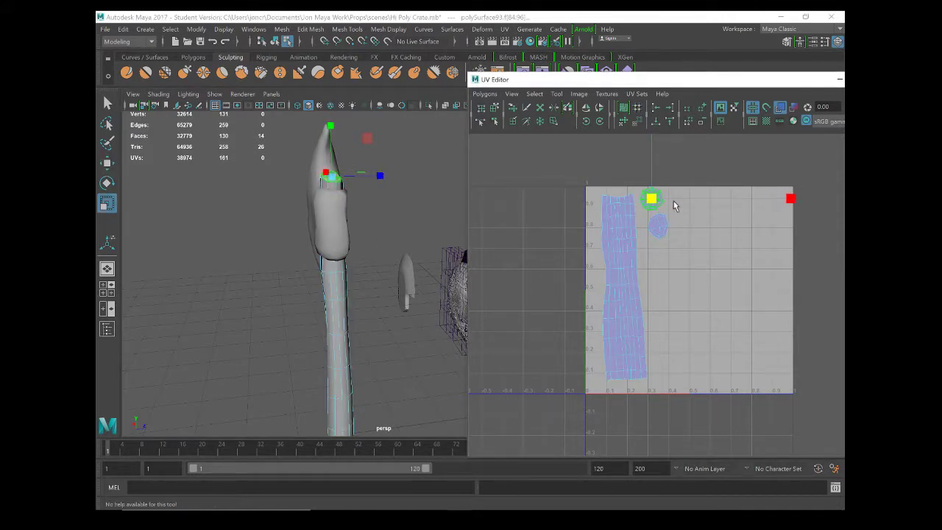
pyautogui.click(657, 226)
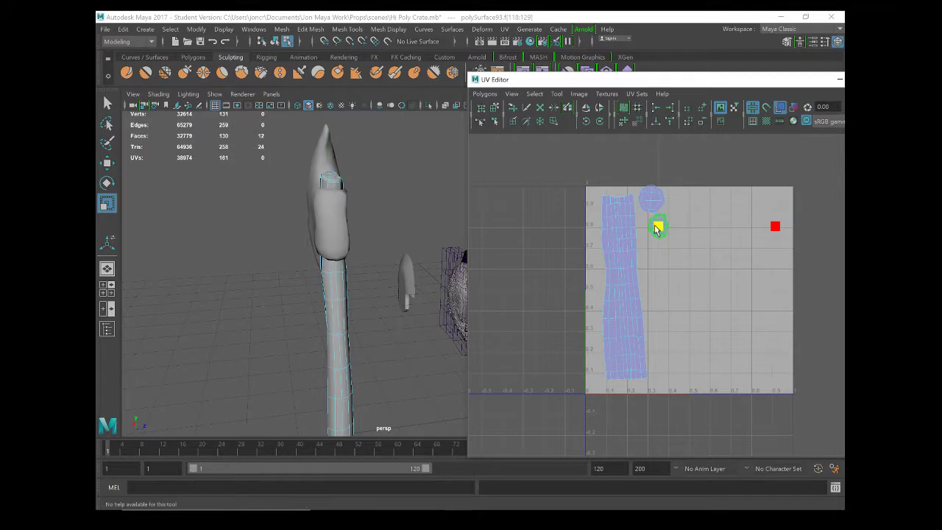
pyautogui.press('e')
pyautogui.press('w')
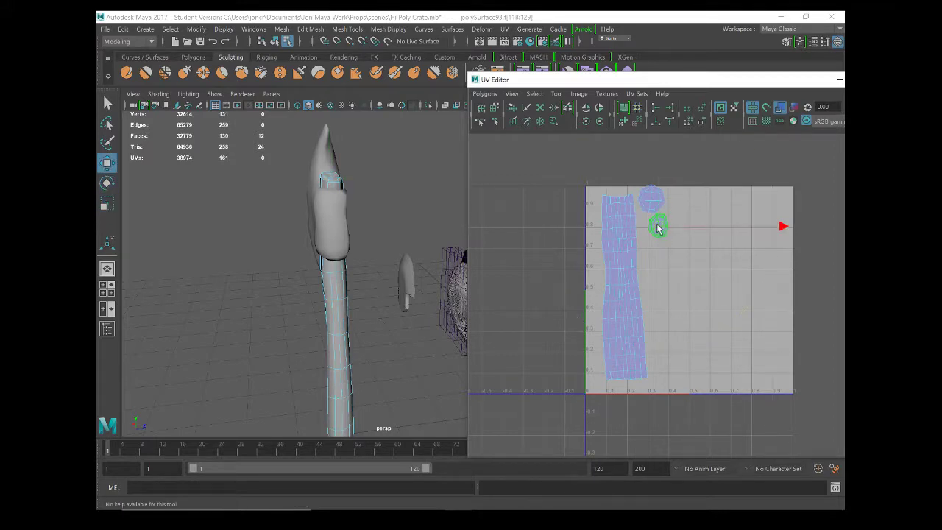
pyautogui.moveTo(658, 228); pyautogui.dragTo(655, 241)
pyautogui.click(653, 202)
pyautogui.moveTo(653, 203); pyautogui.dragTo(650, 211)
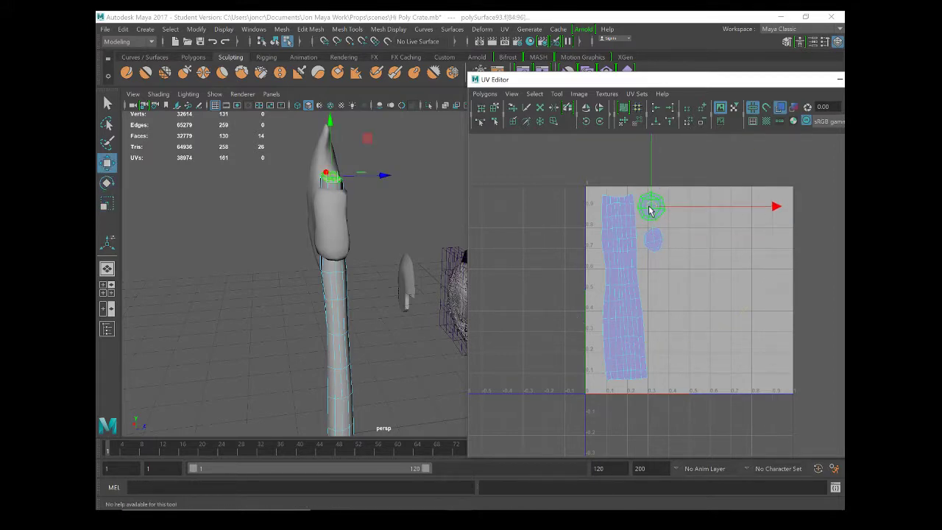
# Enlarge the handle shell slightly, move it closer to the UV tile's left border, and clear the selection
pyautogui.keyDown('alt'); pyautogui.moveTo(325, 266); pyautogui.dragTo(324, 289); pyautogui.keyUp('alt')
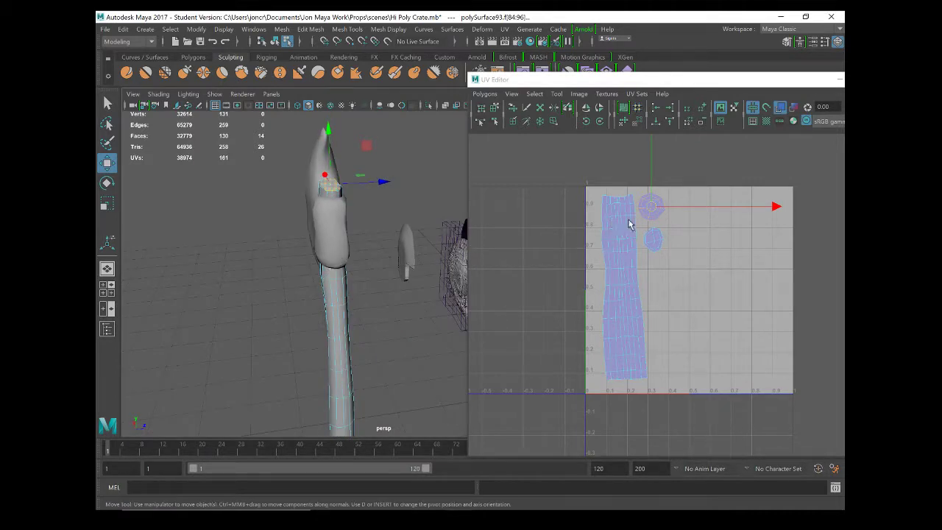
pyautogui.click(637, 335)
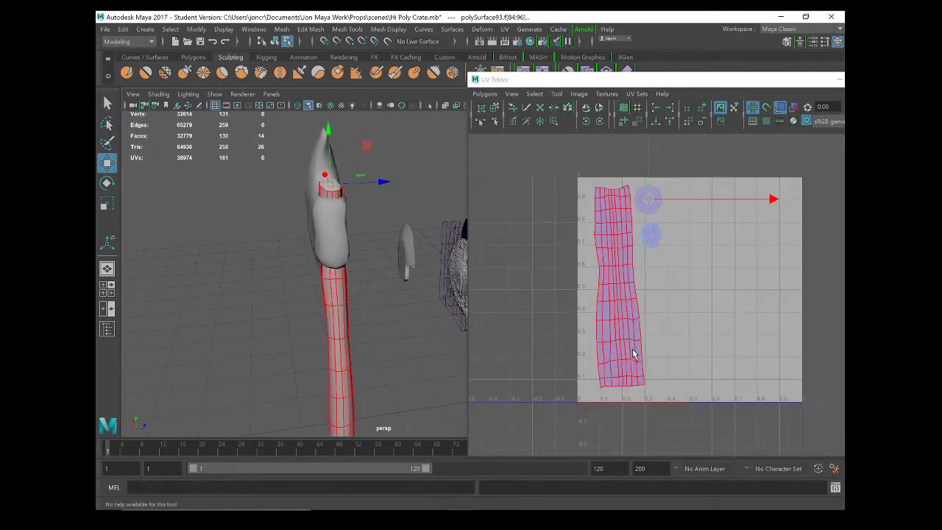
pyautogui.press('r')
pyautogui.moveTo(619, 288); pyautogui.dragTo(615, 292)
pyautogui.press('w')
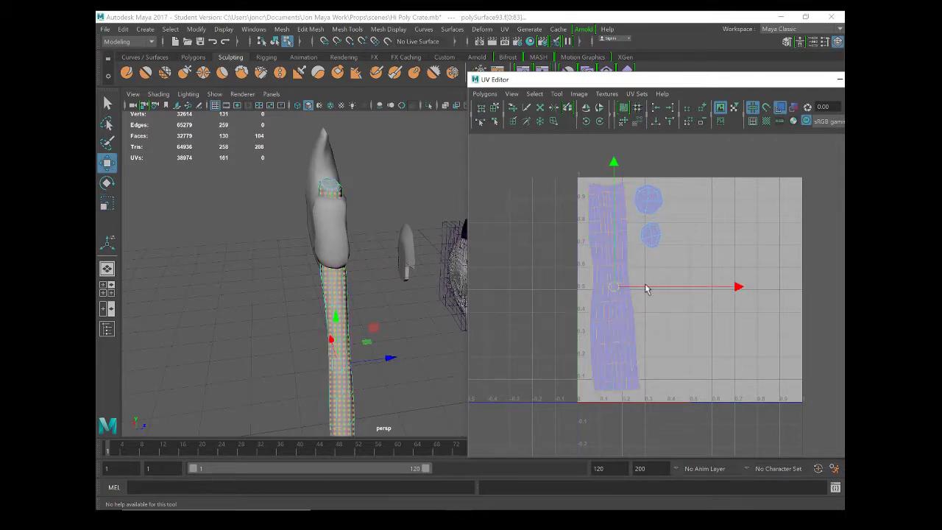
pyautogui.click(664, 335)
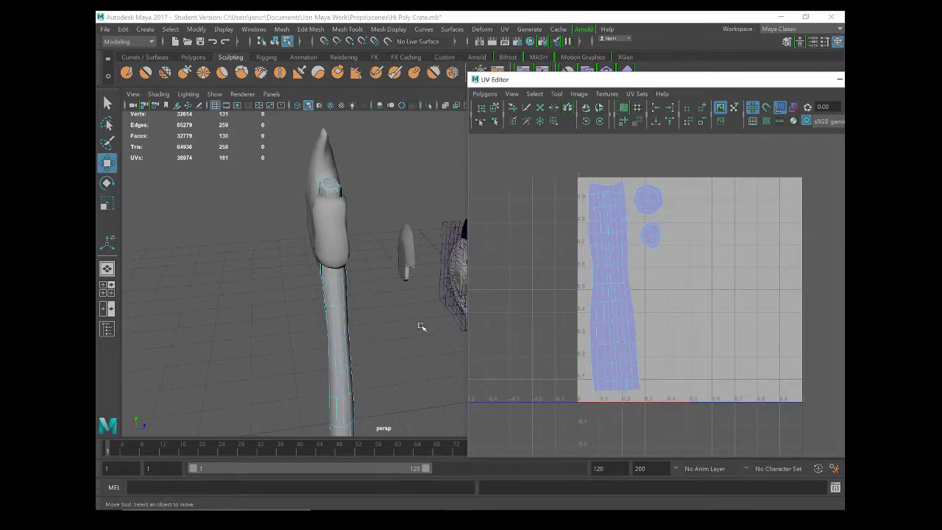
pyautogui.moveTo(598, 283); pyautogui.dragTo(610, 307, button='right')
pyautogui.click(356, 332)
pyautogui.keyDown('alt'); pyautogui.moveTo(368, 226); pyautogui.dragTo(376, 161, button='middle'); pyautogui.keyUp('alt')
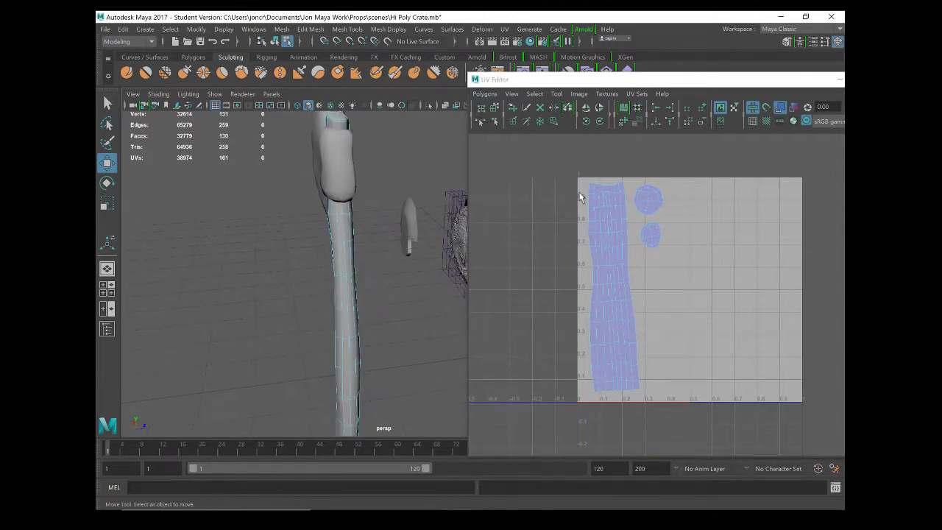
# Examine the axe handle from its bottom end up to the whole axe, comparing the model with its UV shell layout
pyautogui.click(652, 204)
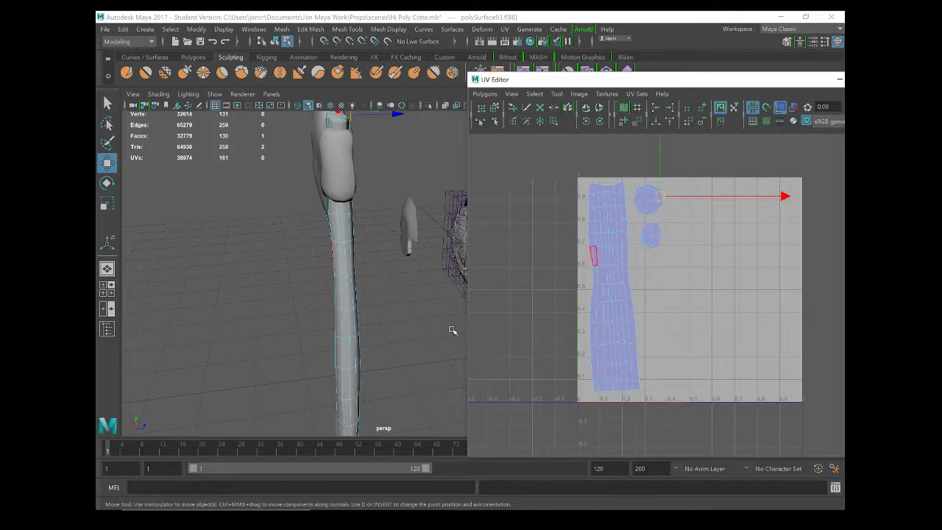
pyautogui.keyDown('alt'); pyautogui.moveTo(349, 381); pyautogui.dragTo(366, 351); pyautogui.keyUp('alt')
pyautogui.keyDown('alt'); pyautogui.moveTo(365, 351); pyautogui.dragTo(390, 172, button='middle'); pyautogui.keyUp('alt')
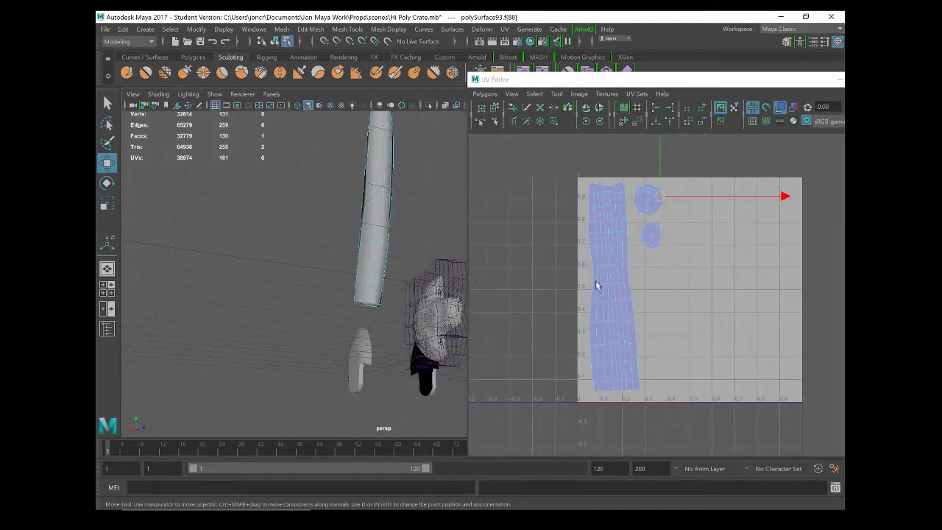
pyautogui.click(671, 254)
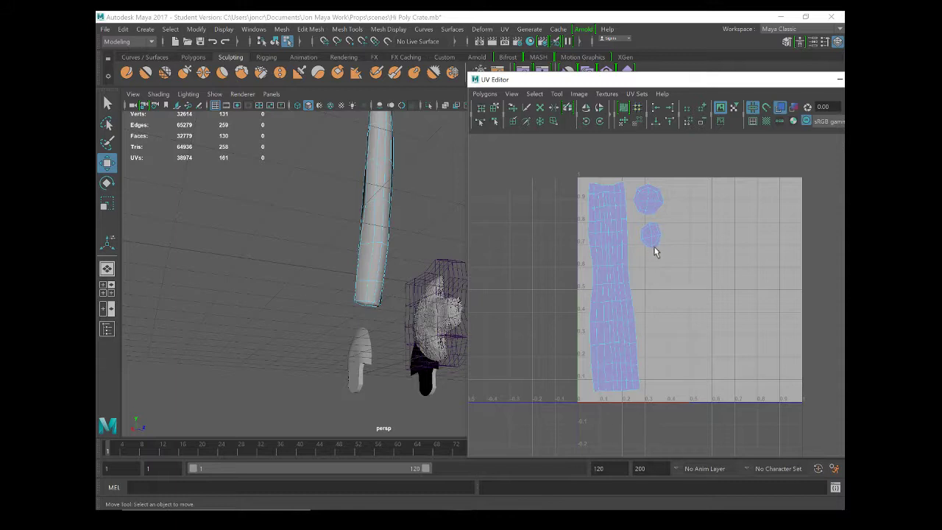
pyautogui.keyDown('alt'); pyautogui.moveTo(416, 296); pyautogui.dragTo(435, 290); pyautogui.keyUp('alt')
pyautogui.scroll(5, 434, 308)
pyautogui.keyDown('alt'); pyautogui.moveTo(433, 309); pyautogui.dragTo(363, 302, button='middle'); pyautogui.keyUp('alt')
pyautogui.scroll(4, 364, 303)
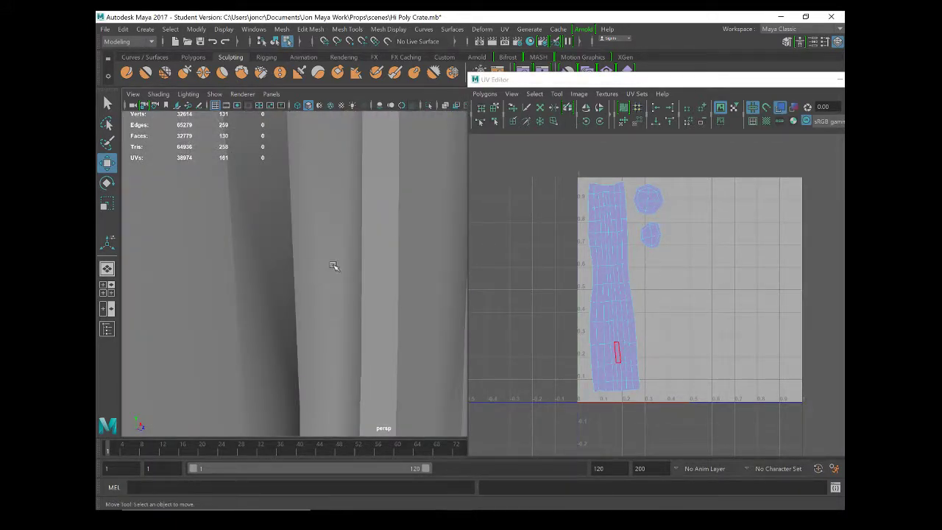
pyautogui.scroll(-8, 333, 266)
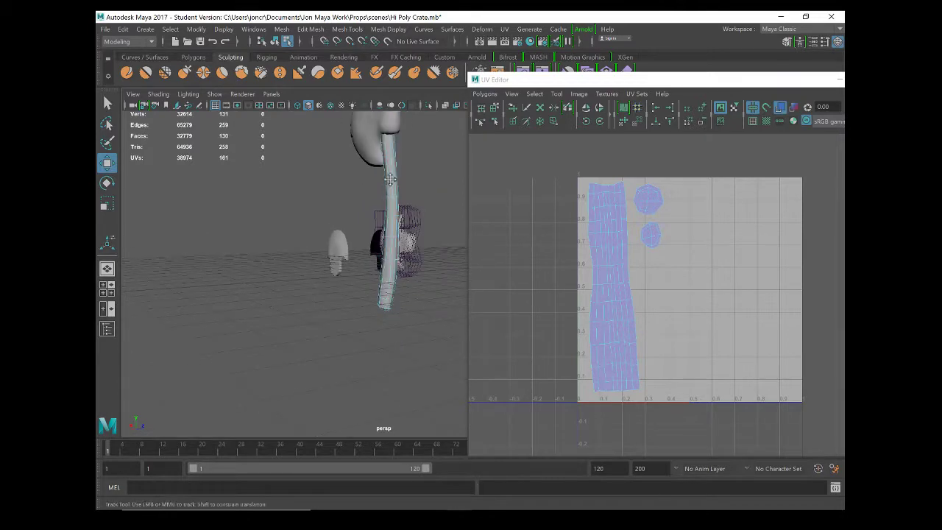
pyautogui.keyDown('alt'); pyautogui.moveTo(390, 180); pyautogui.dragTo(374, 234, button='middle'); pyautogui.keyUp('alt')
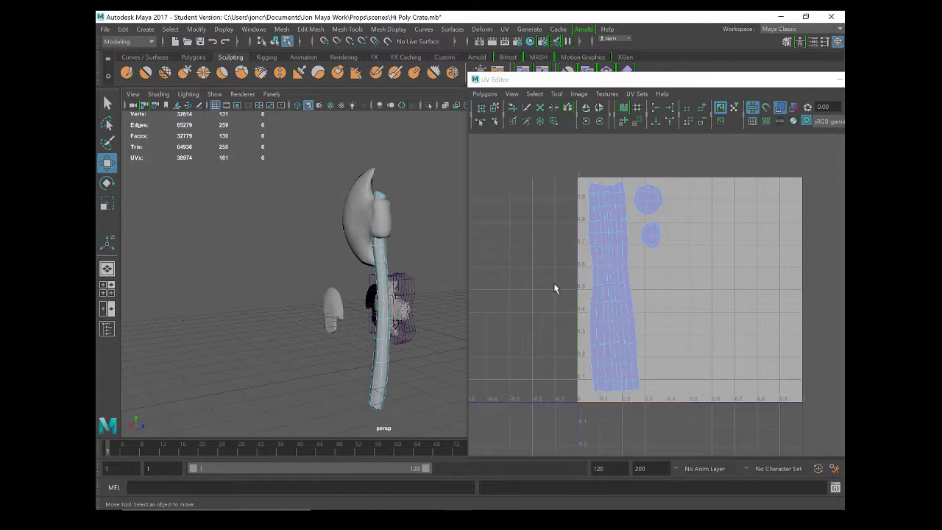
# Save the scene with the handle's finished UV layout
pyautogui.hotkey('ctrl', 's')
pyautogui.click(451, 281)
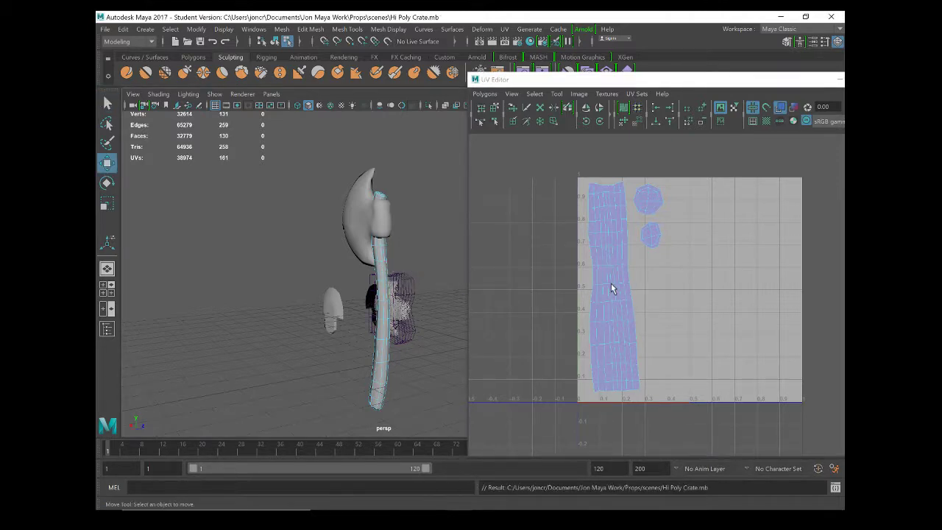
pyautogui.hotkey('alt', 'Tab')
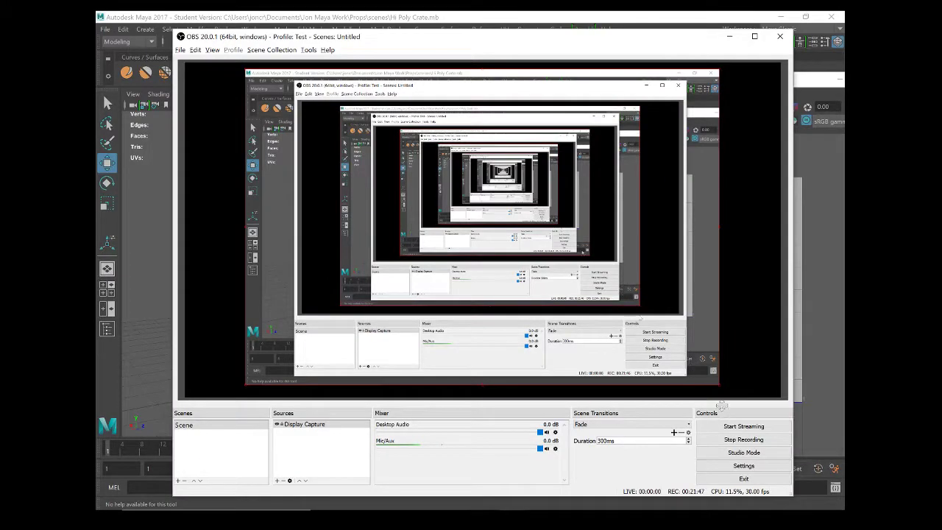